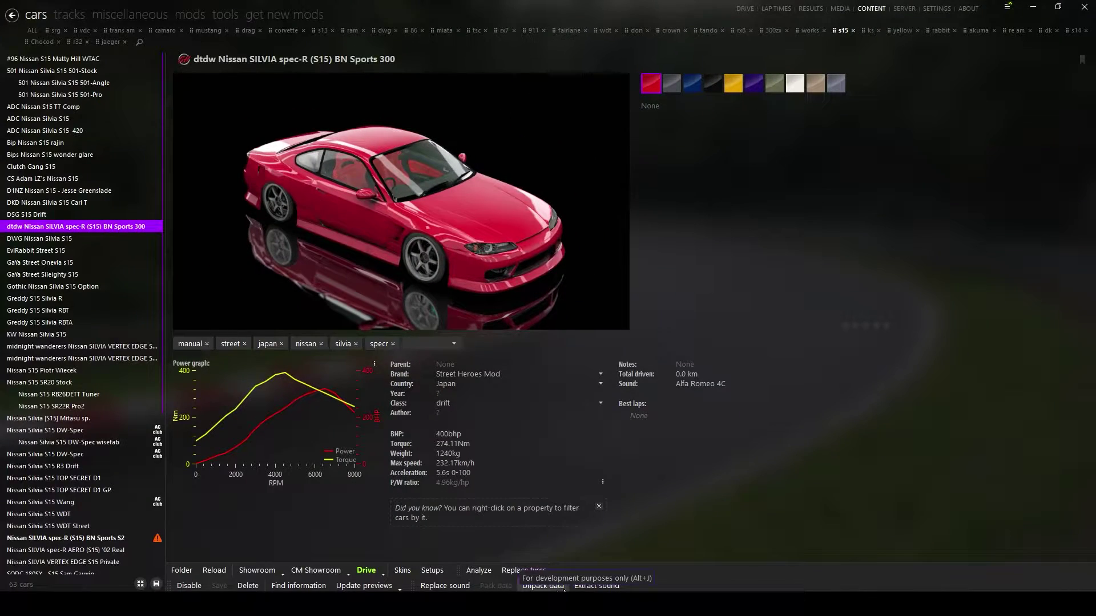
Unpack the data of the dtdw Nissan SILVIA spec-R (S15) BN Sports 300 and select data.acd in its car folder.
left_click(556, 584)
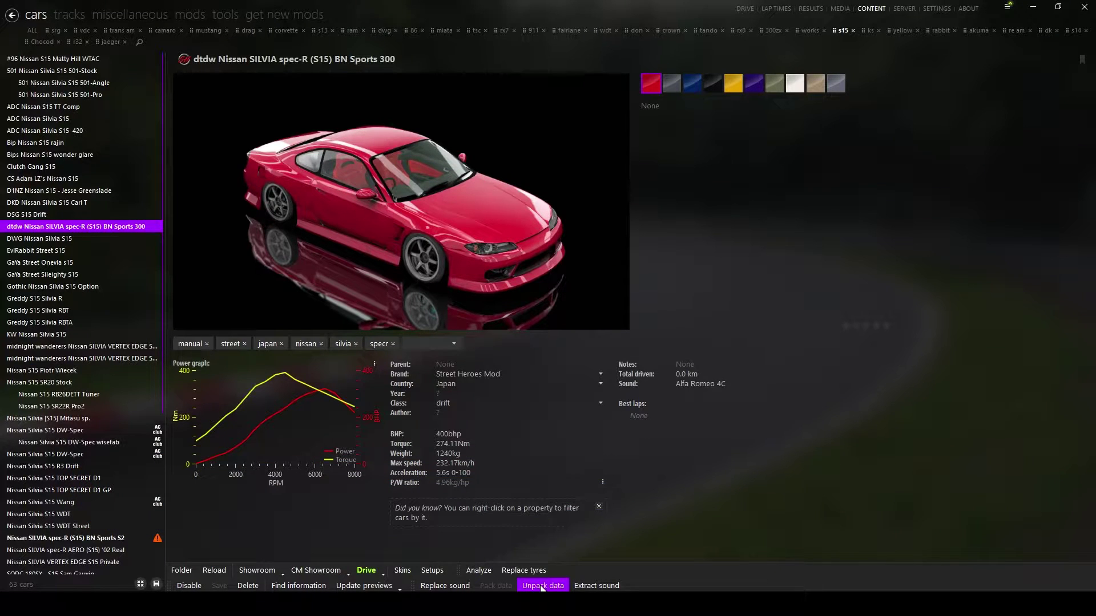
left_click(542, 589)
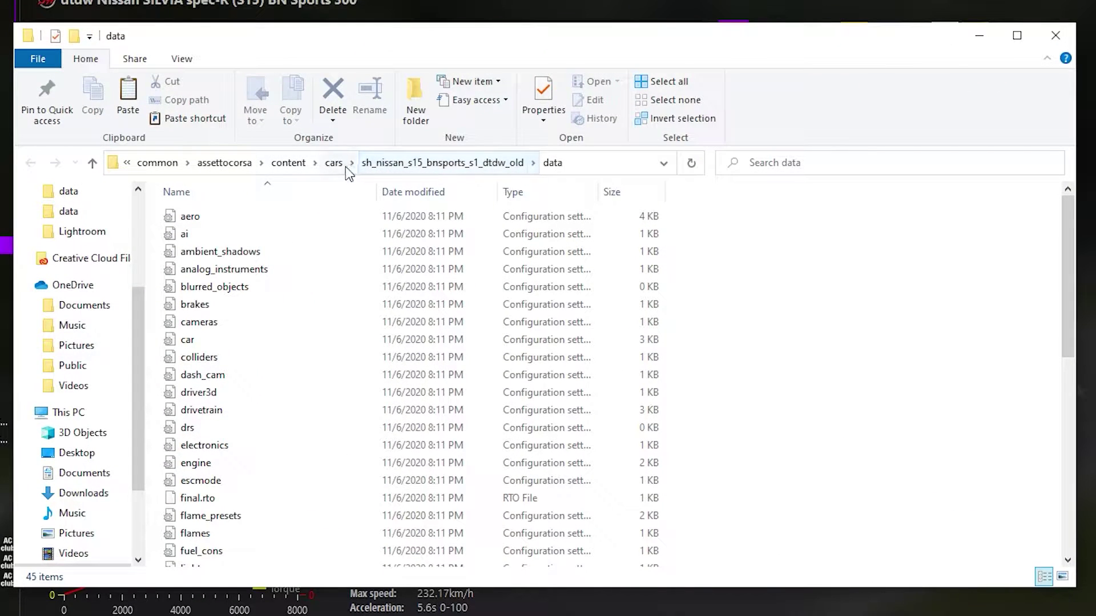
left_click(397, 163)
left_click(194, 357)
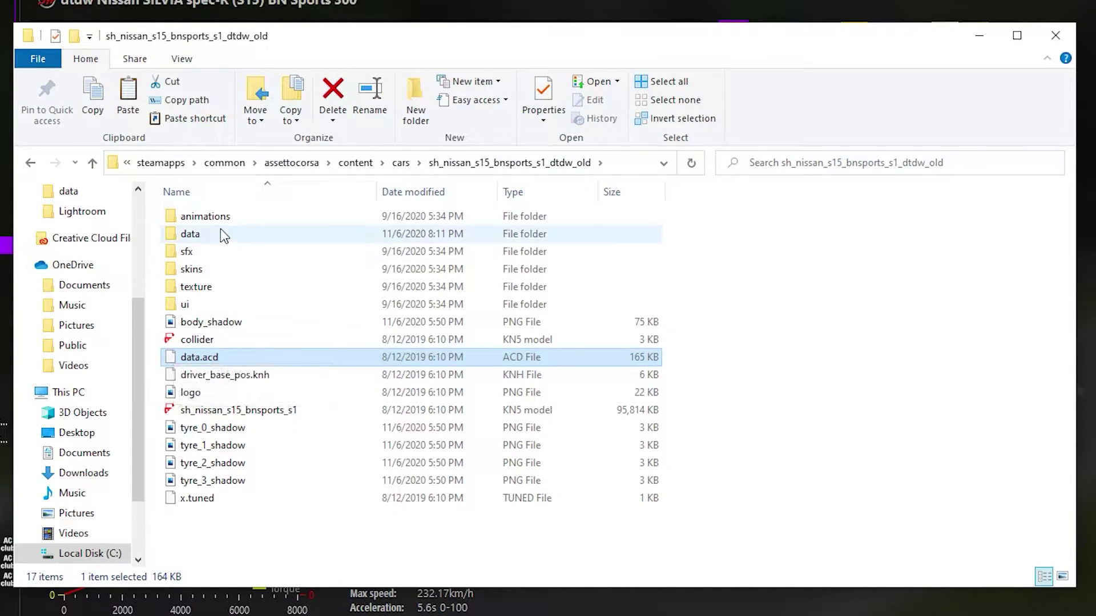
Open the unpacked data folder and look through its configuration files.
left_click(191, 234)
double_click(191, 234)
scroll(357, 331, "down", 8)
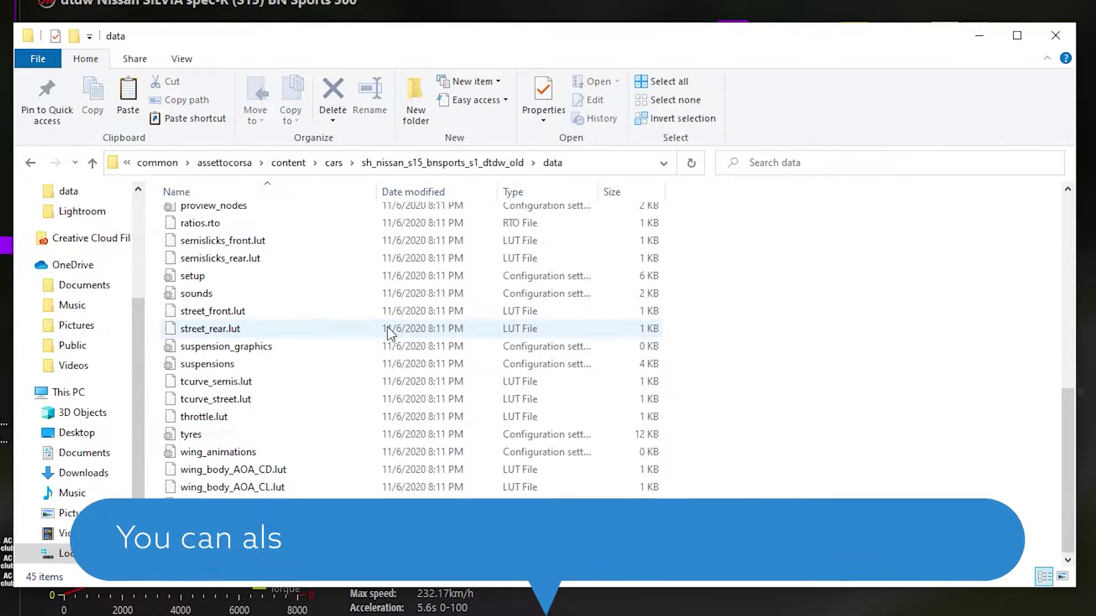
scroll(388, 332, "up", 5)
scroll(387, 333, "up", 4)
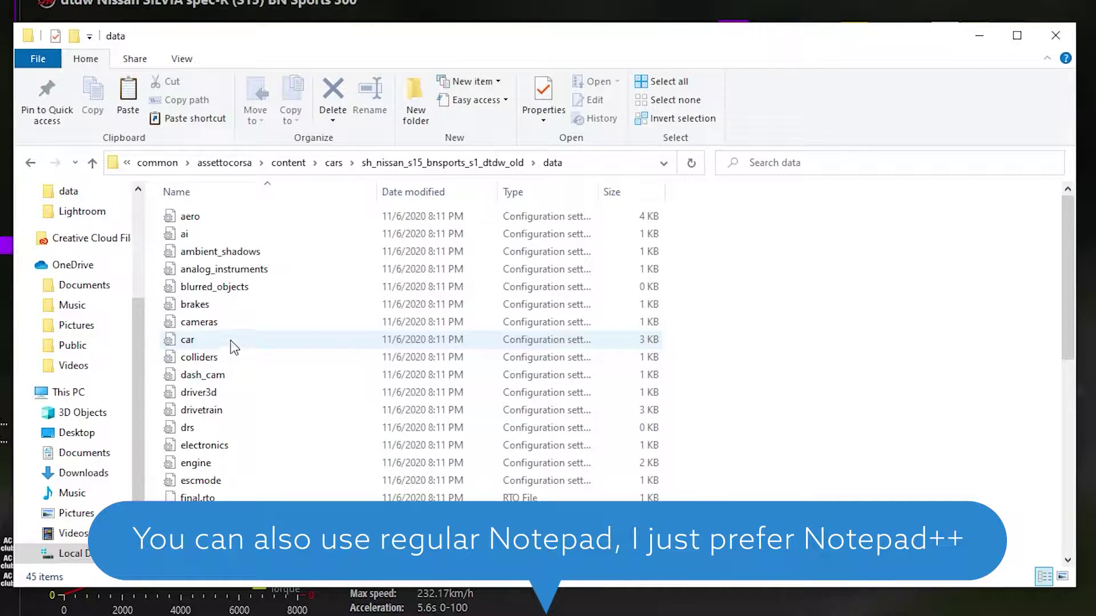
Open the car configuration file from the unpacked data folder in Notepad++.
right_click(230, 340)
left_click(204, 340)
right_click(204, 341)
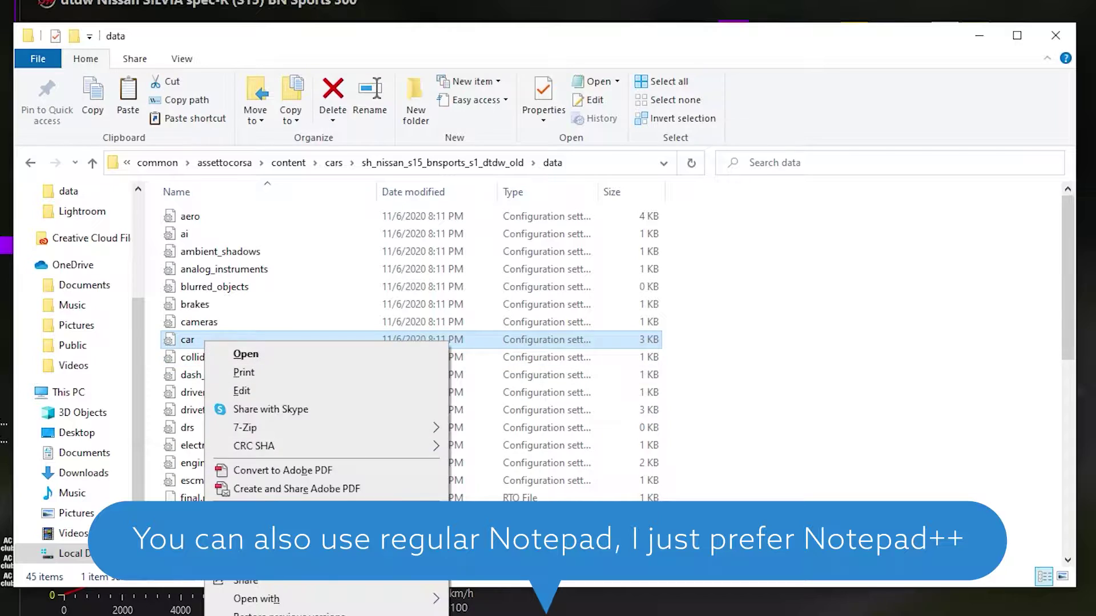
left_click(284, 432)
left_click_drag(964, 178, 545, 77)
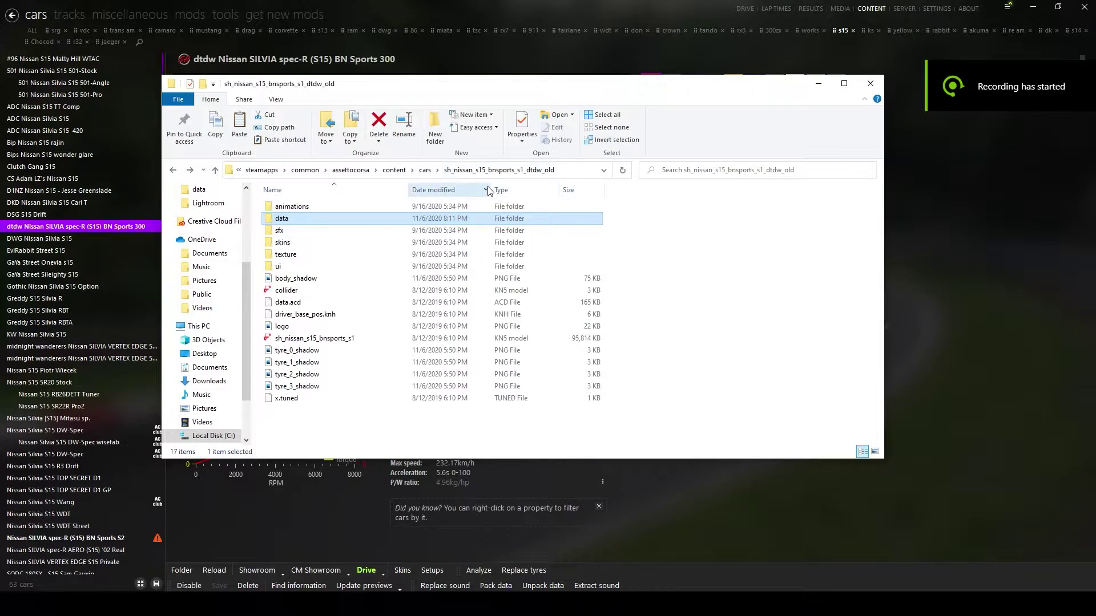
Duplicate the sh_nissan_s15_bnsports_s1_dtdw_old folder within the cars folder.
left_click(425, 171)
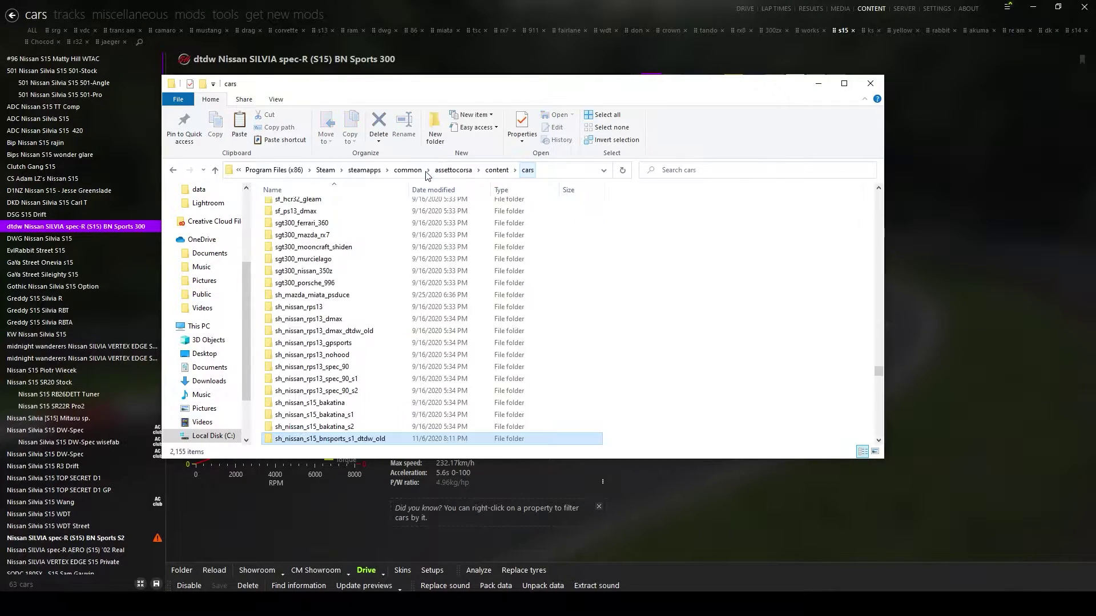
right_click(372, 440)
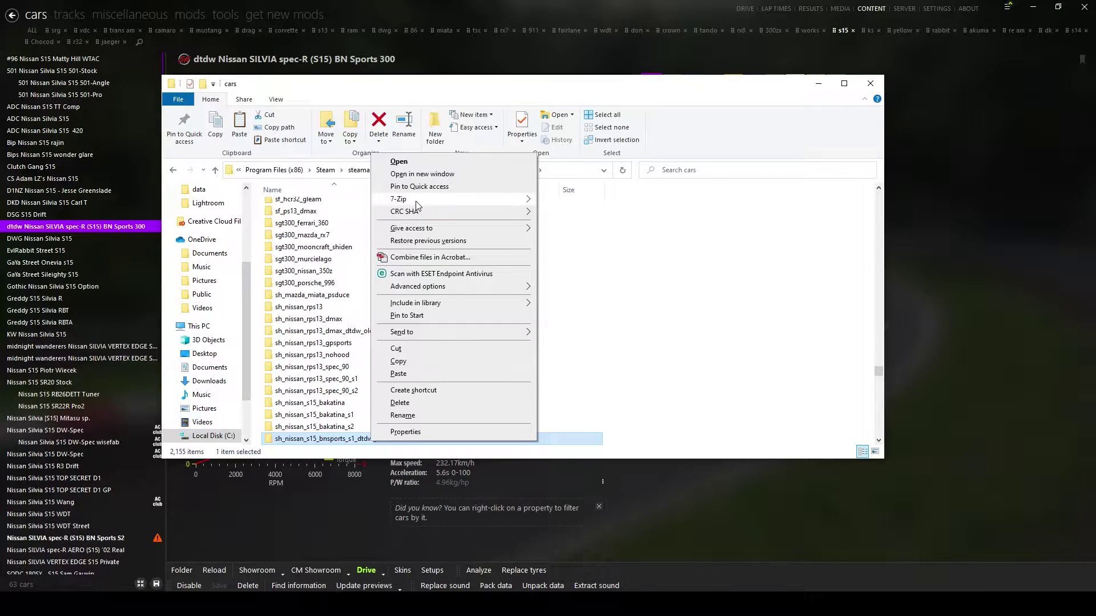
left_click(469, 368)
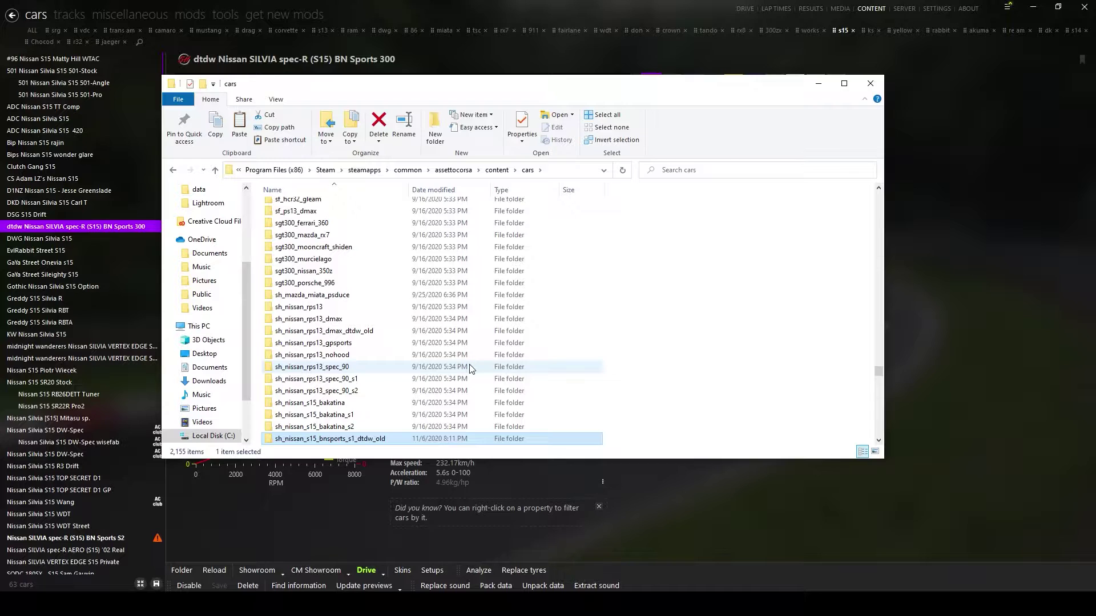
key("ctrl+v")
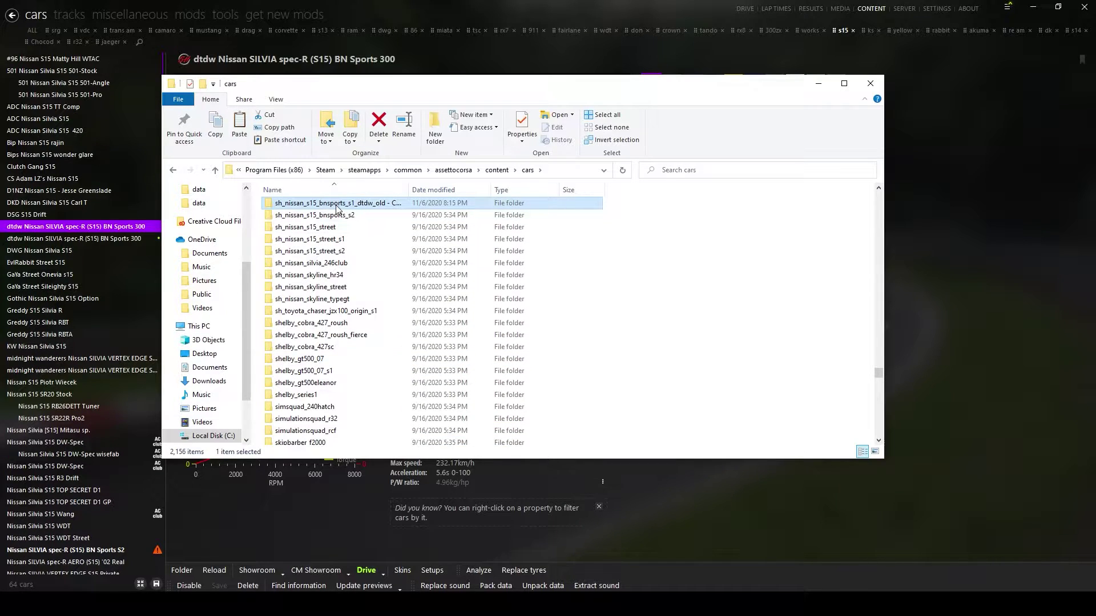
left_click_drag(380, 90, 511, 90)
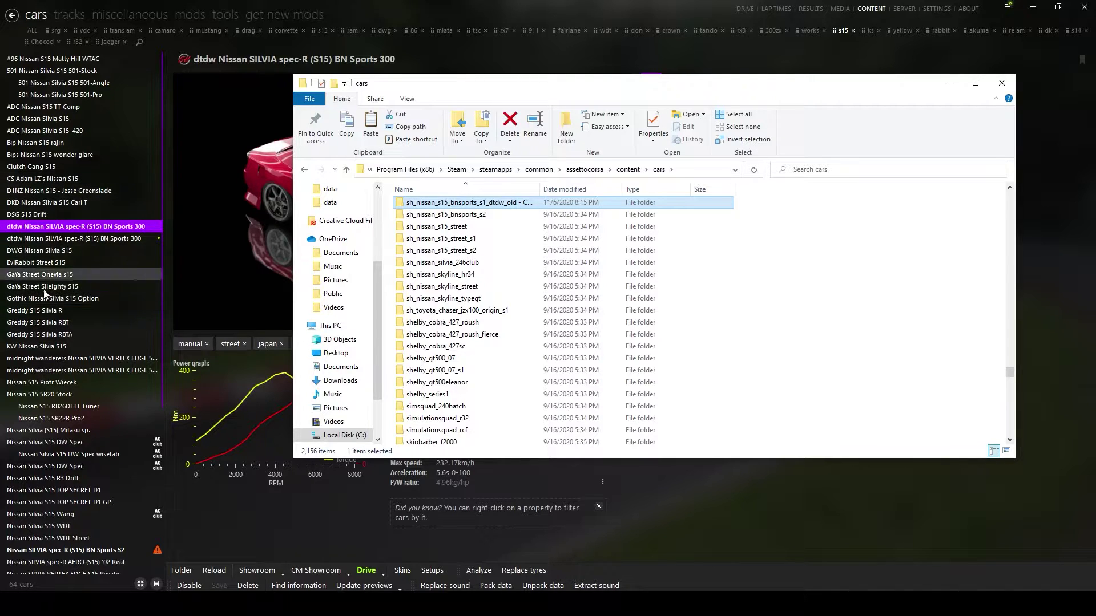
mouse_move(139, 238)
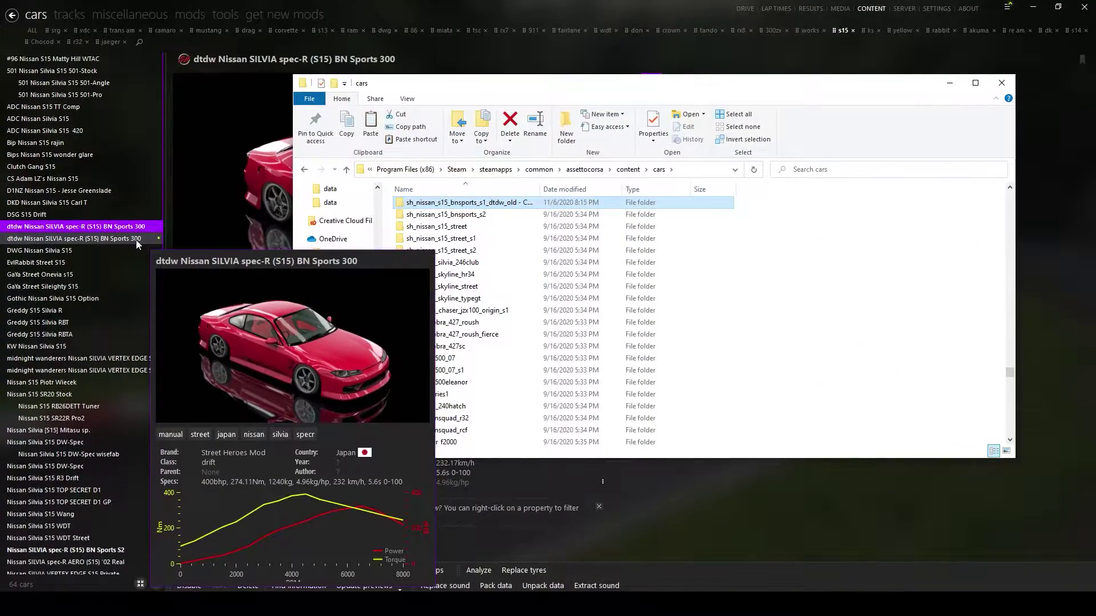
Rename the duplicated car folder to data_swap_example_s15.
right_click(497, 205)
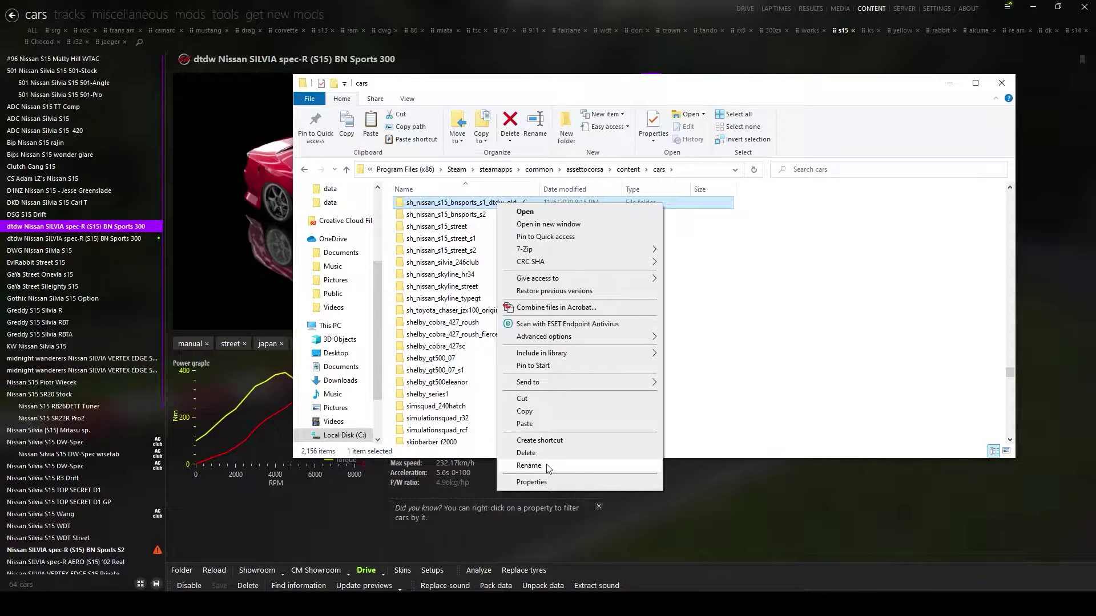
left_click(528, 466)
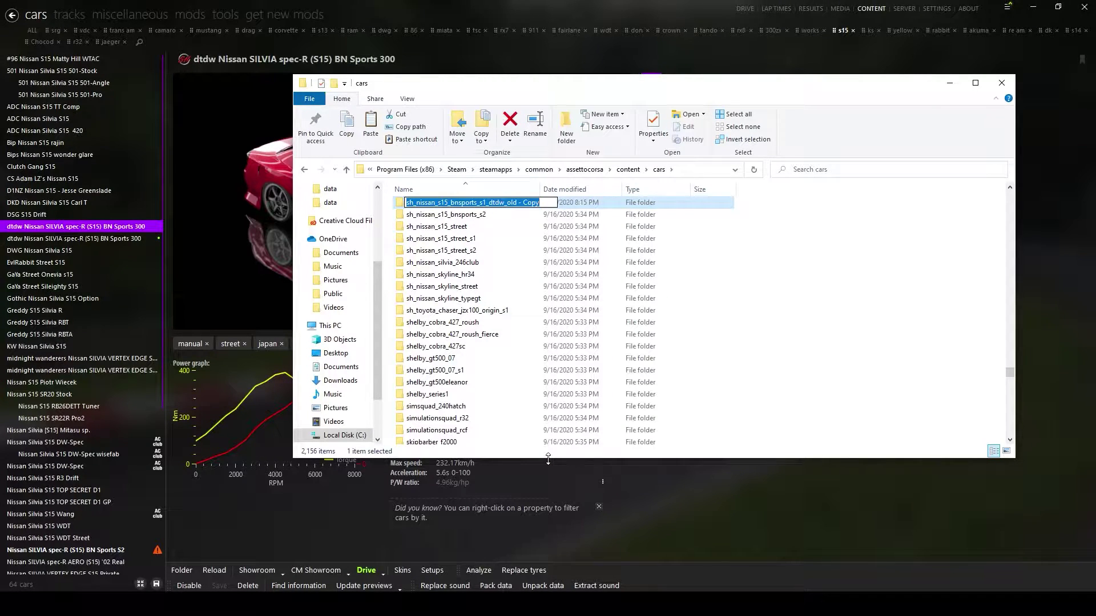
type("Da")
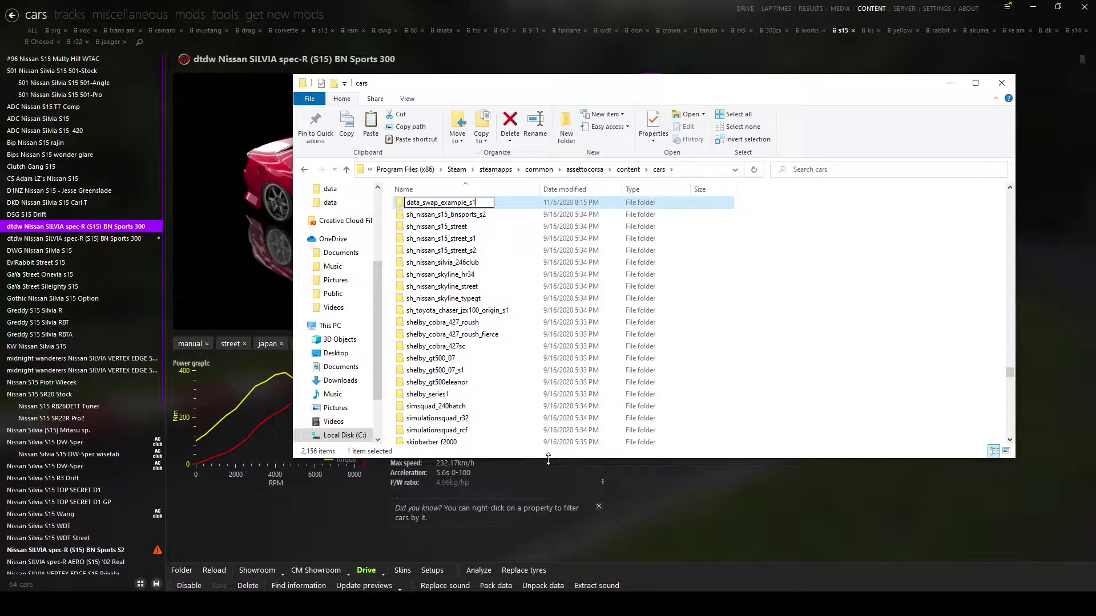
key("Return")
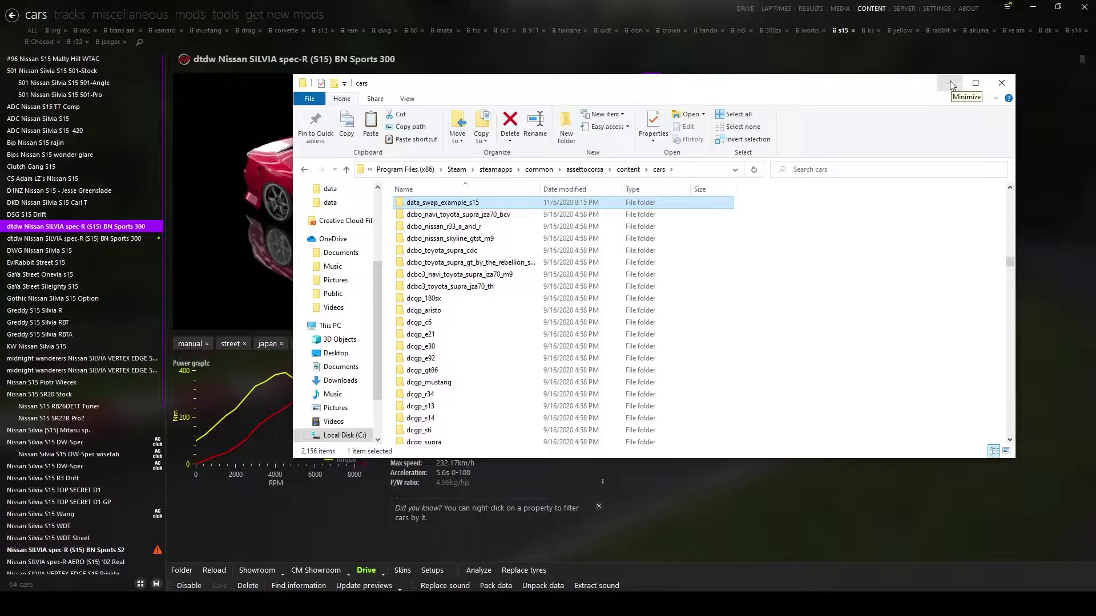
Delete data.acd from the data_swap_example_s15 folder and open its data folder.
double_click(461, 203)
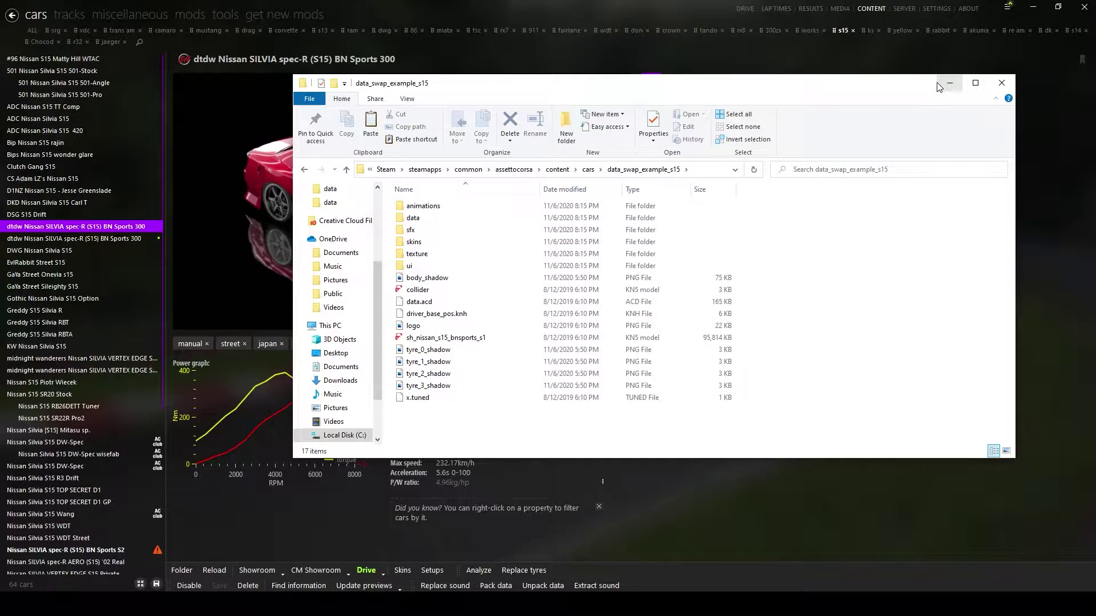
left_click(496, 301)
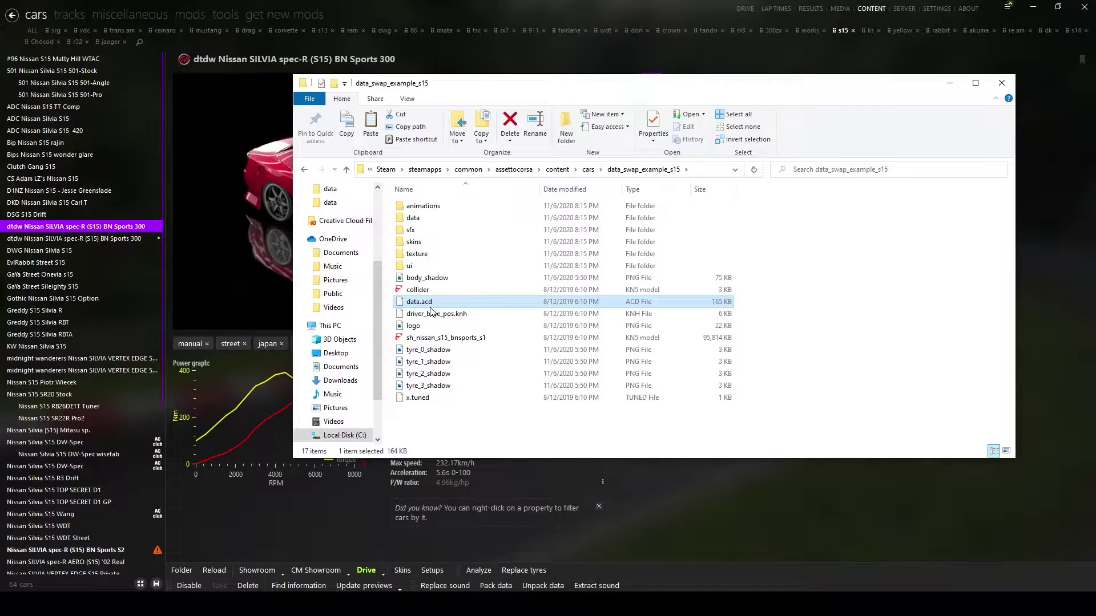
key("Delete")
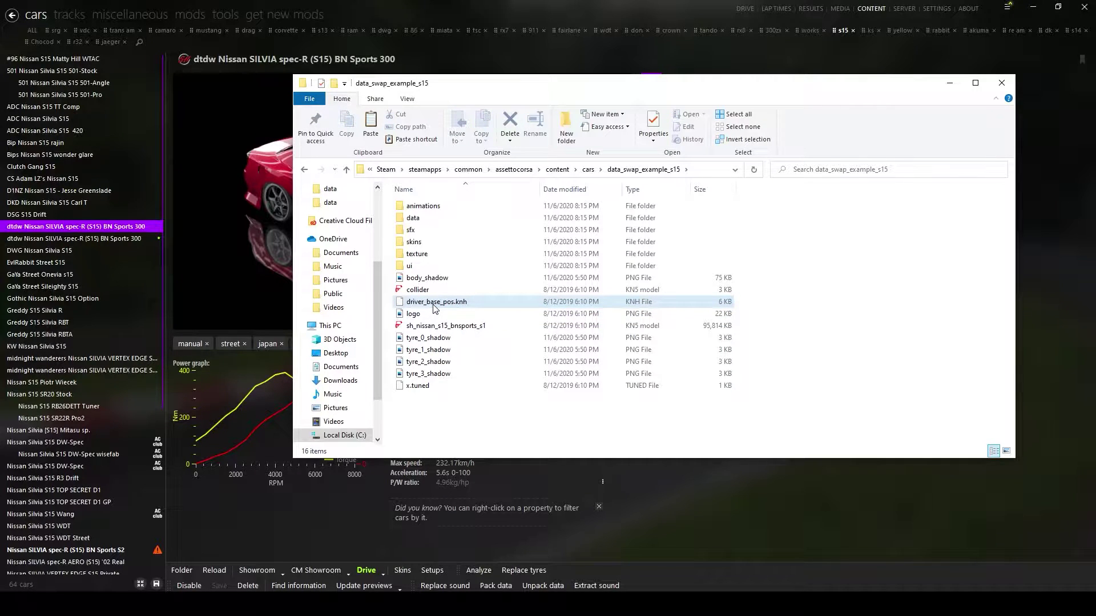
double_click(411, 218)
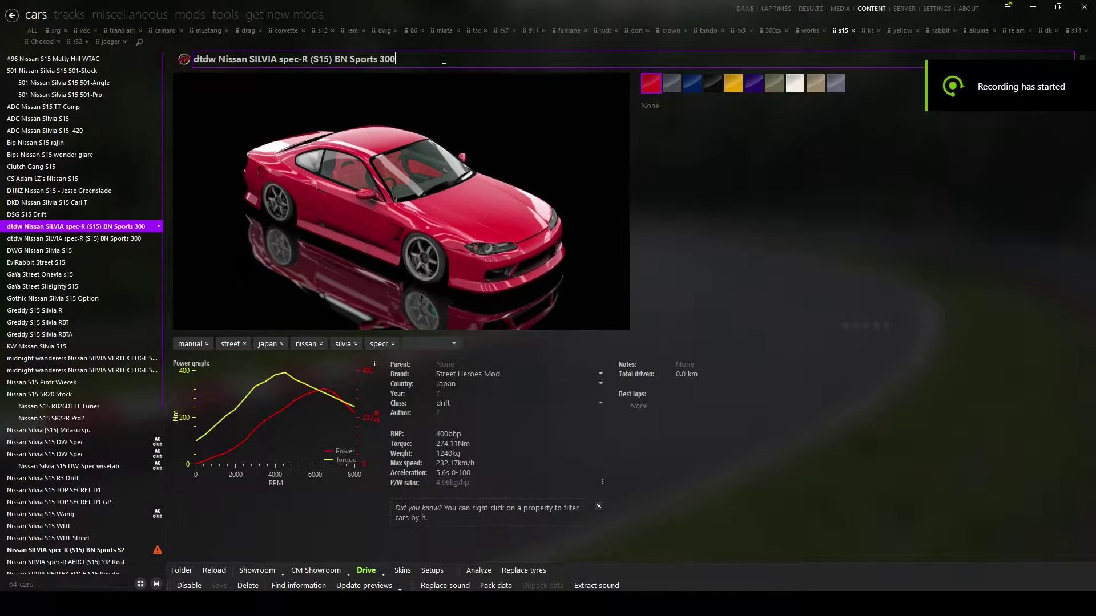
In Content Manager, rename the duplicated dtdw Nissan SILVIA car to Example S15.
key("ctrl+a")
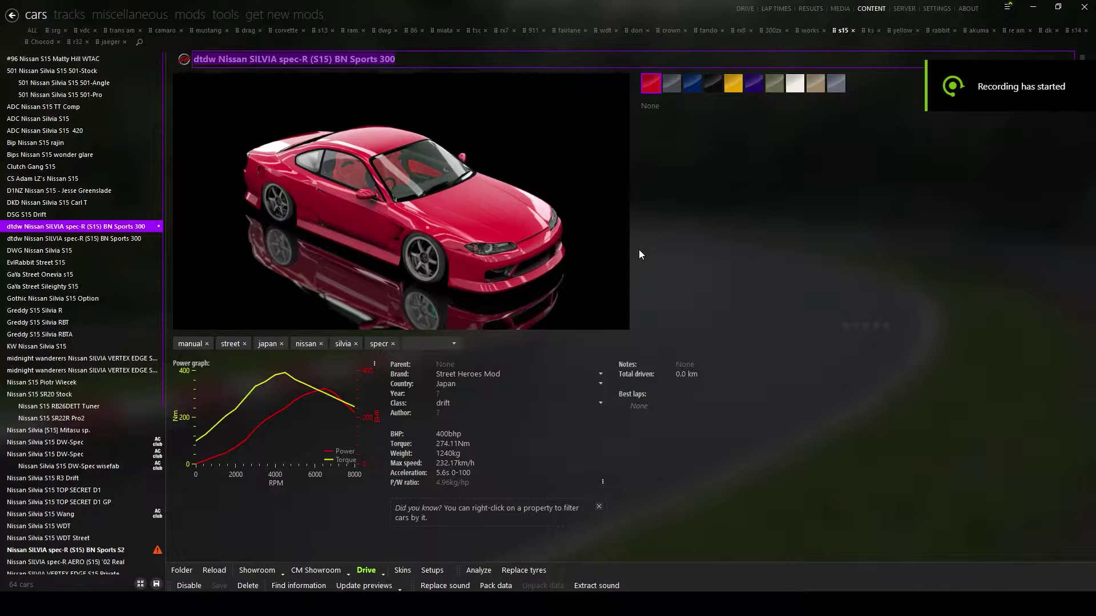
type("Tes")
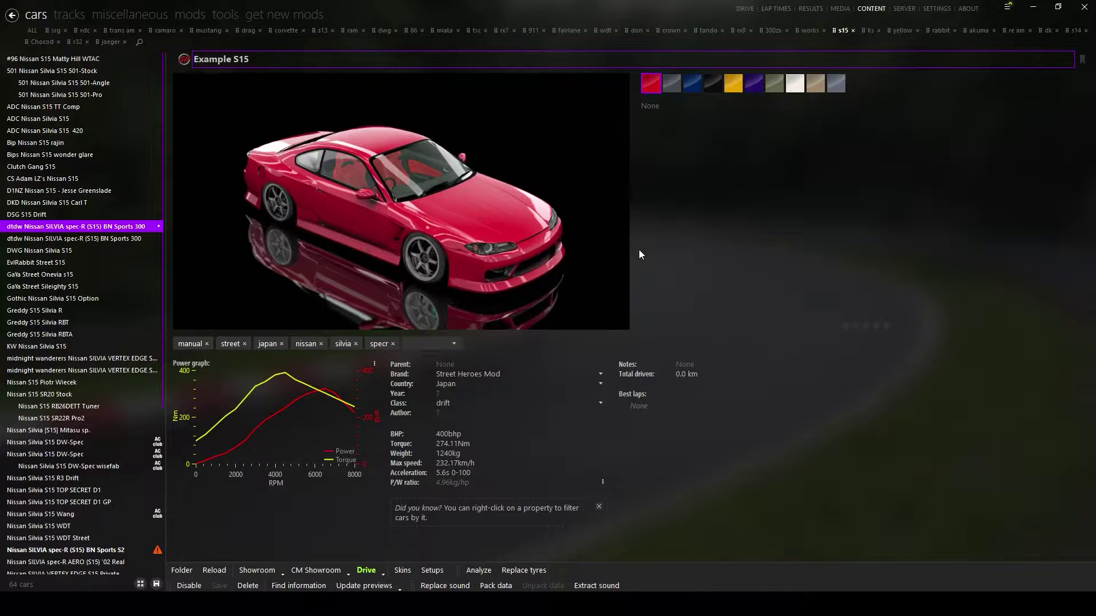
key("Return")
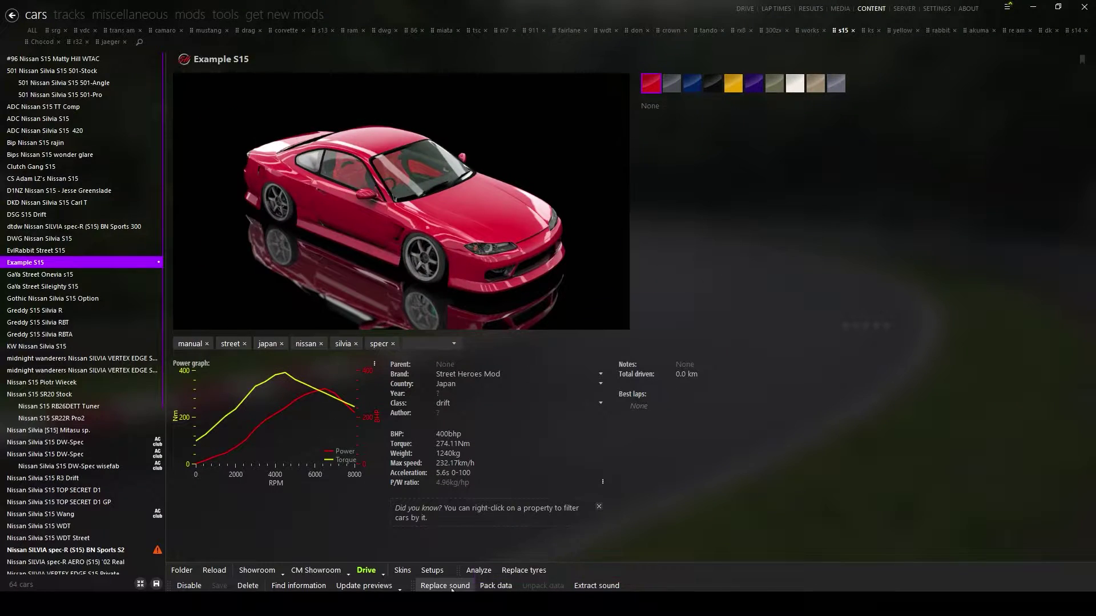
Replace the Example S15's sound, choosing the WDTS brand's Nissan Silvia S15 WDT Street as the source car.
left_click(497, 603)
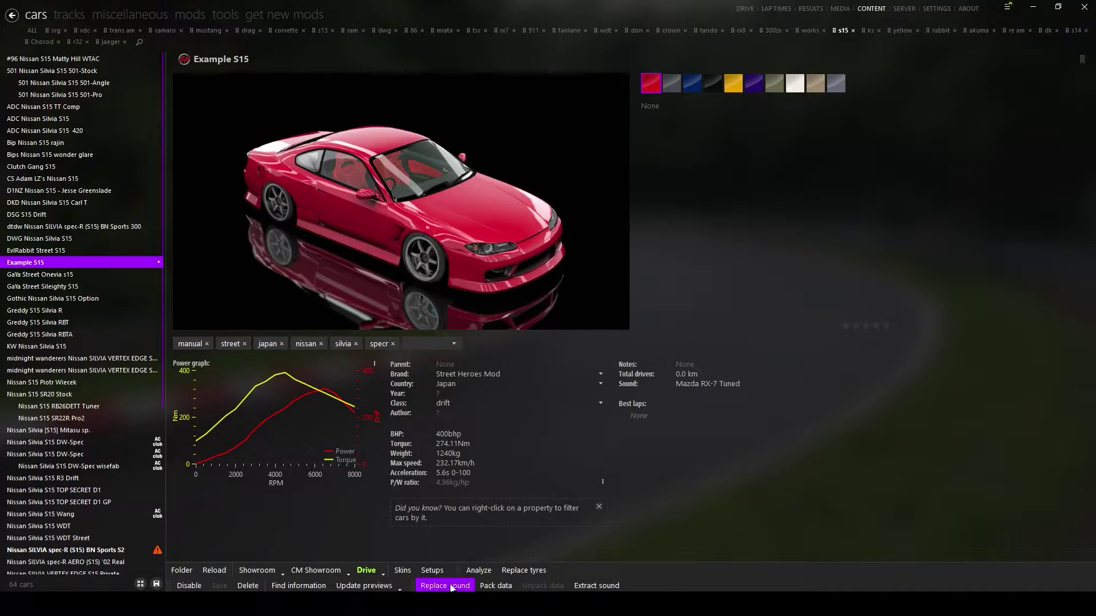
left_click(444, 585)
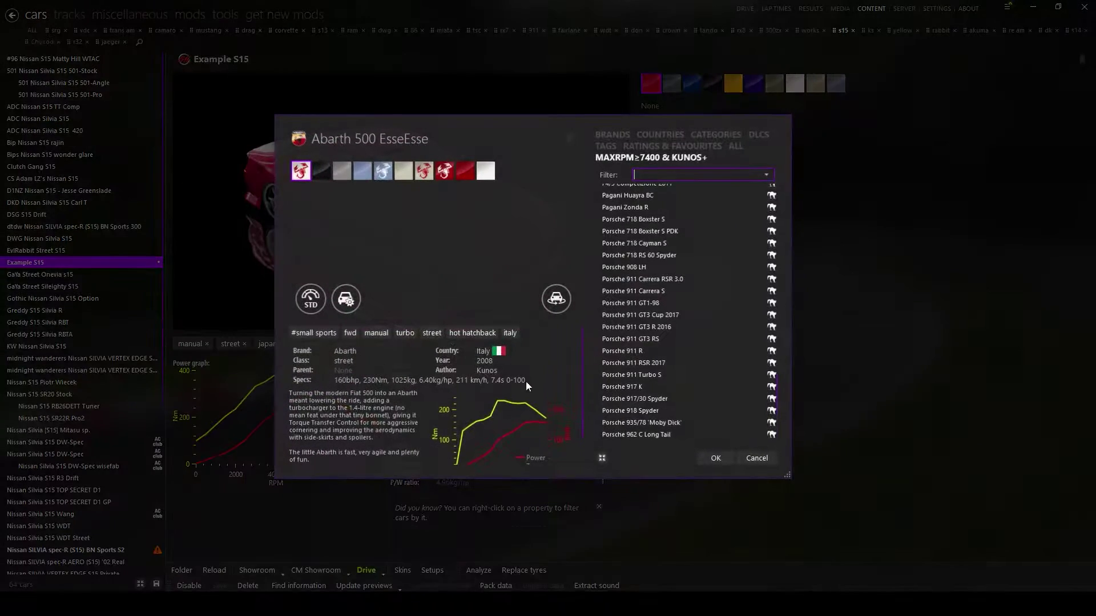
left_click(612, 134)
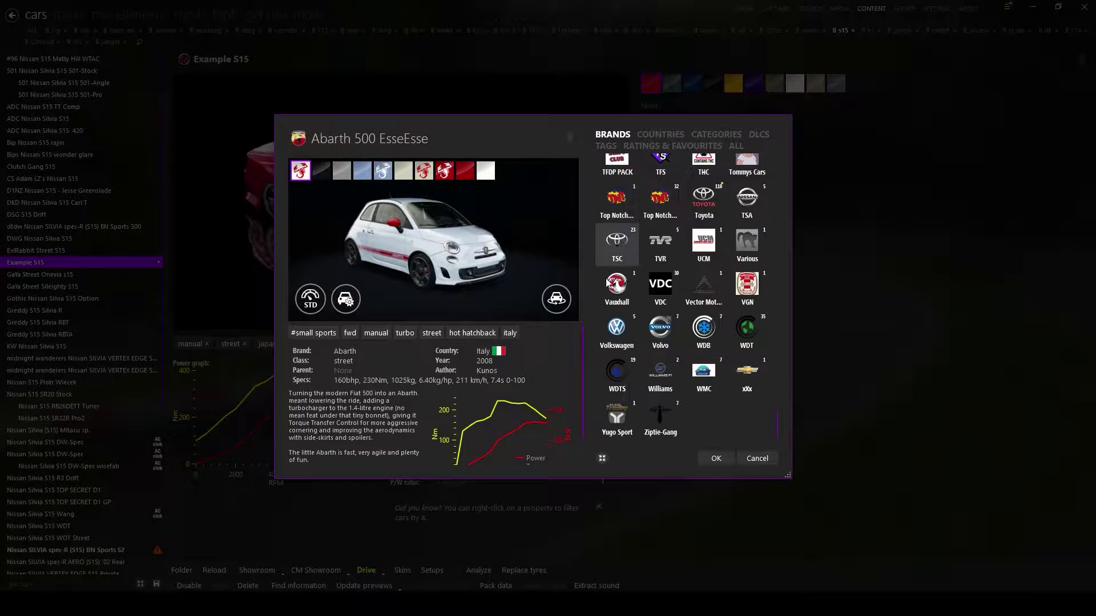
left_click(612, 382)
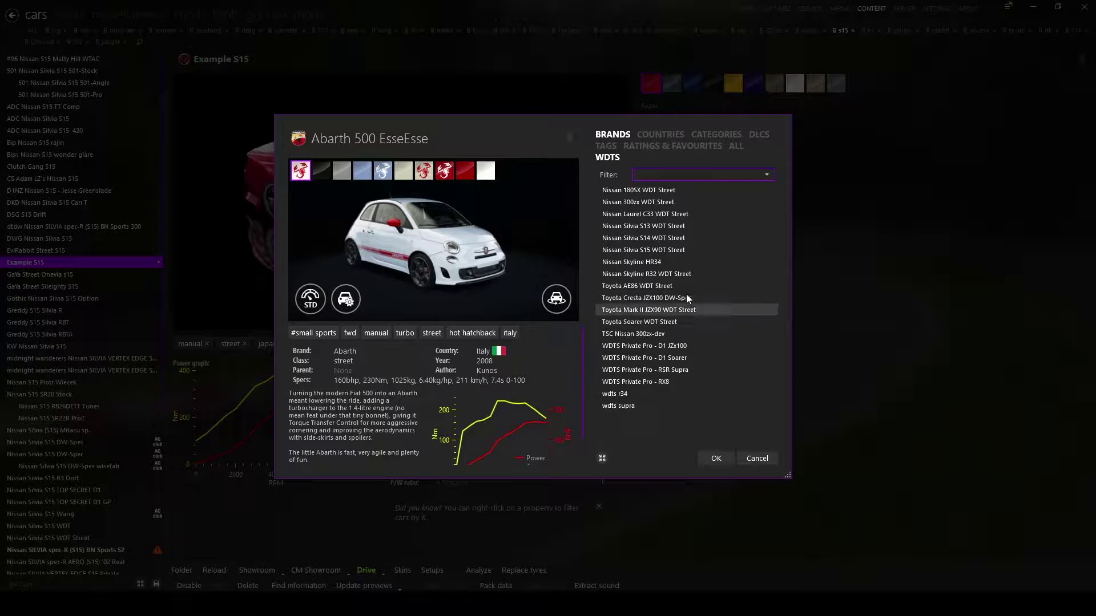
left_click(677, 250)
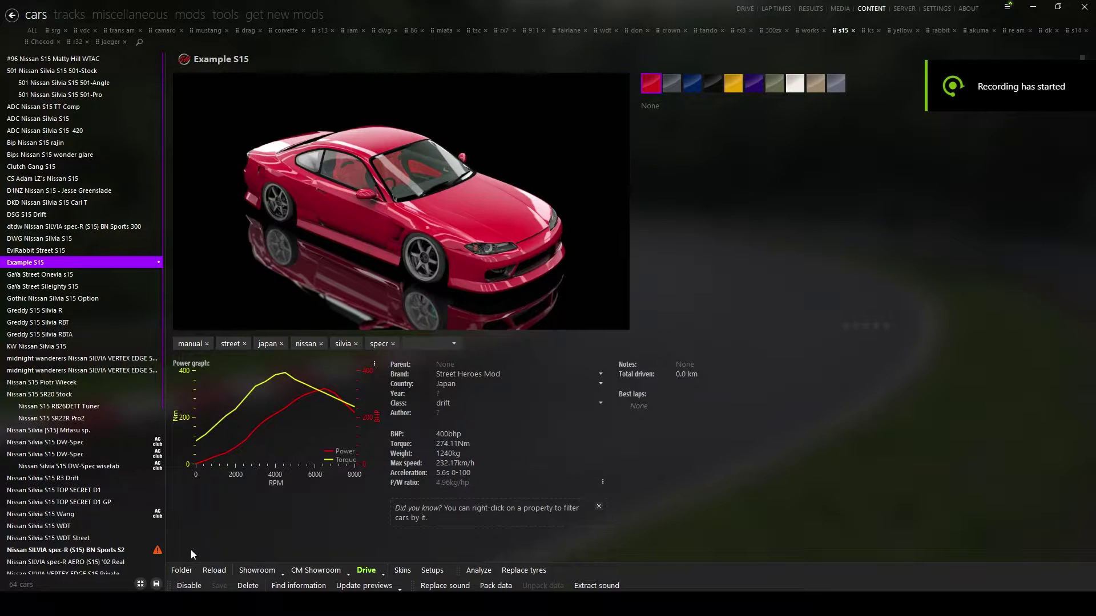
Open car.ini from the data folder of the Example S15 in Notepad++.
left_click(193, 571)
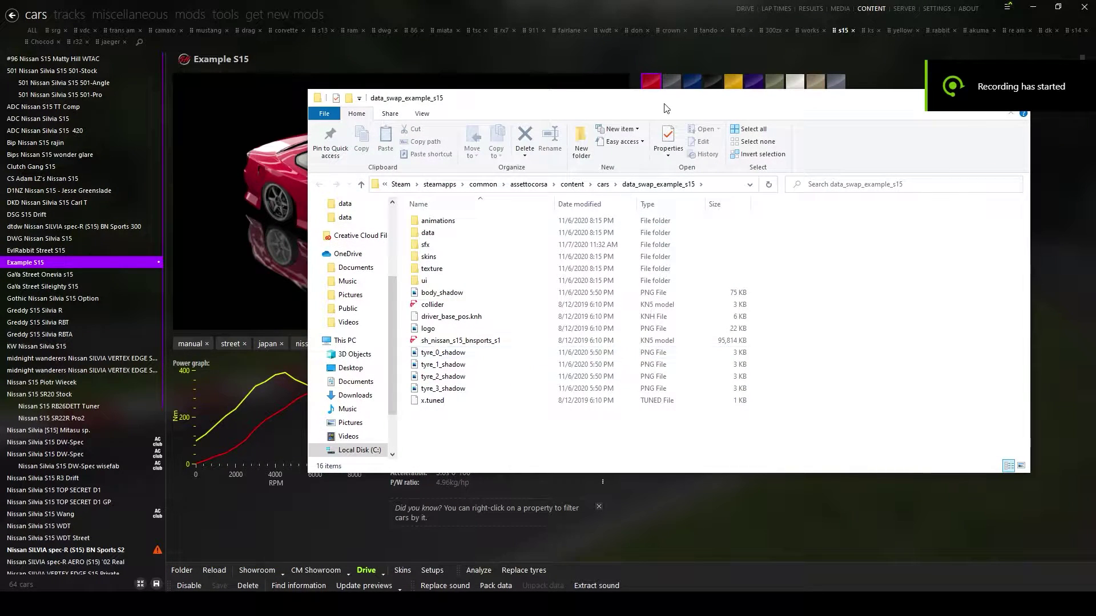
left_click_drag(671, 104, 495, 120)
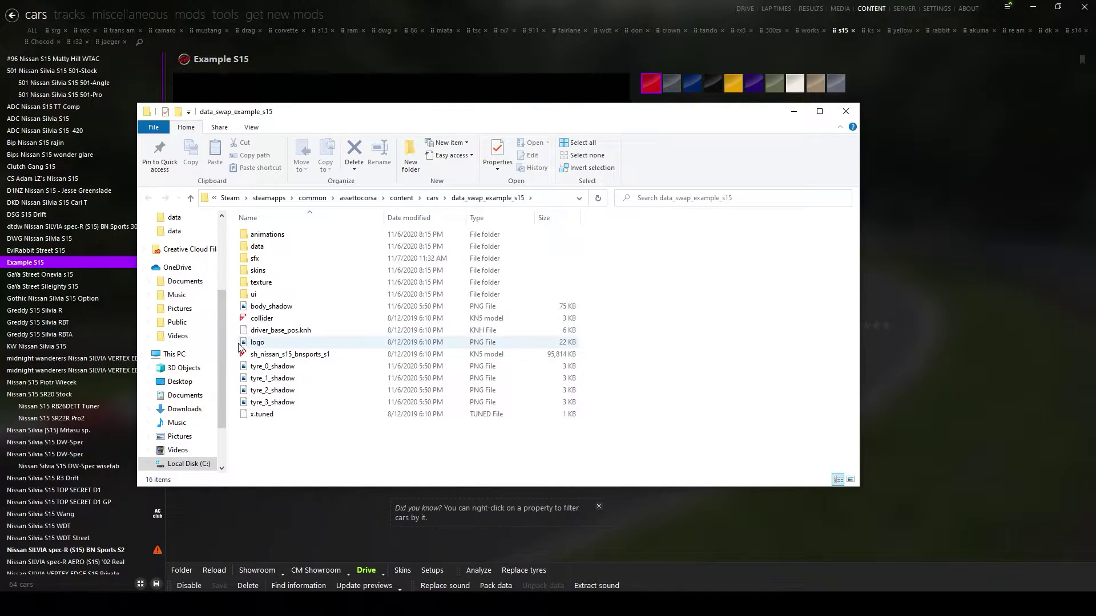
double_click(257, 247)
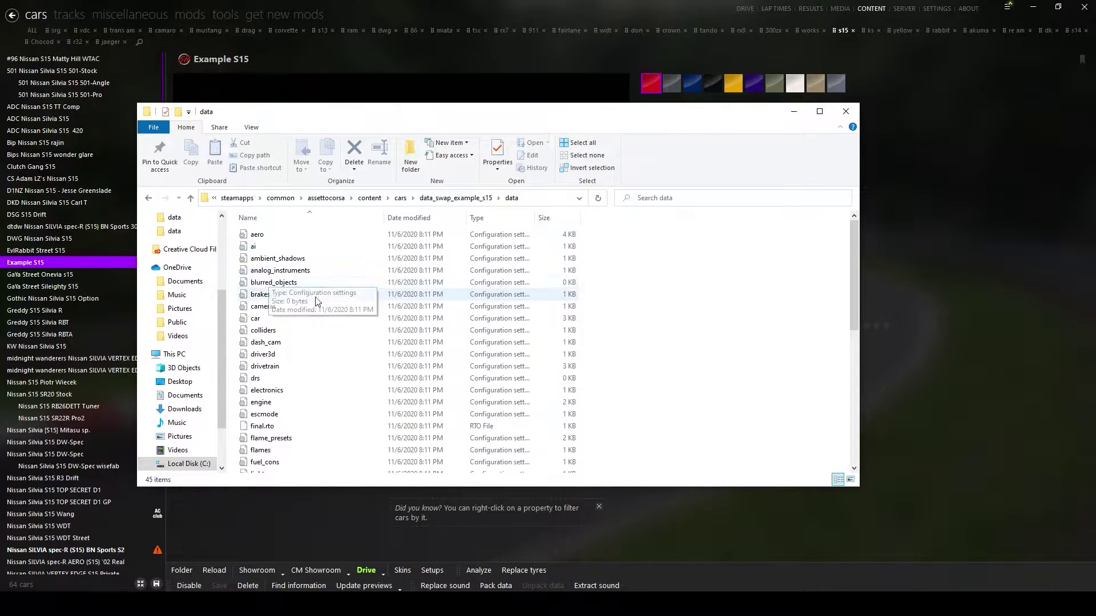
scroll(317, 314, "down", 8)
scroll(317, 314, "up", 8)
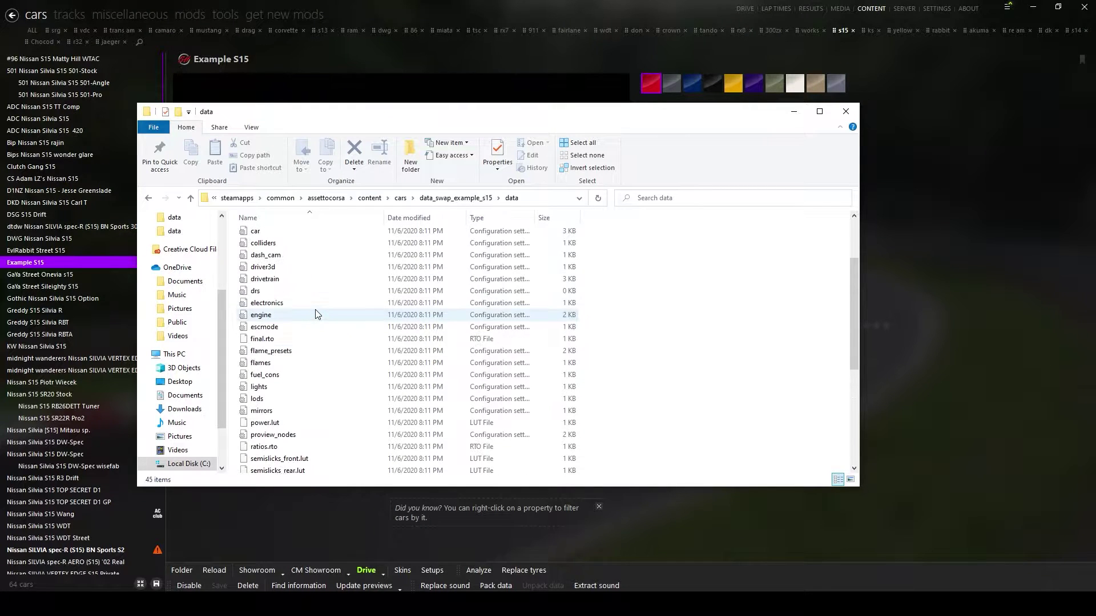
right_click(311, 324)
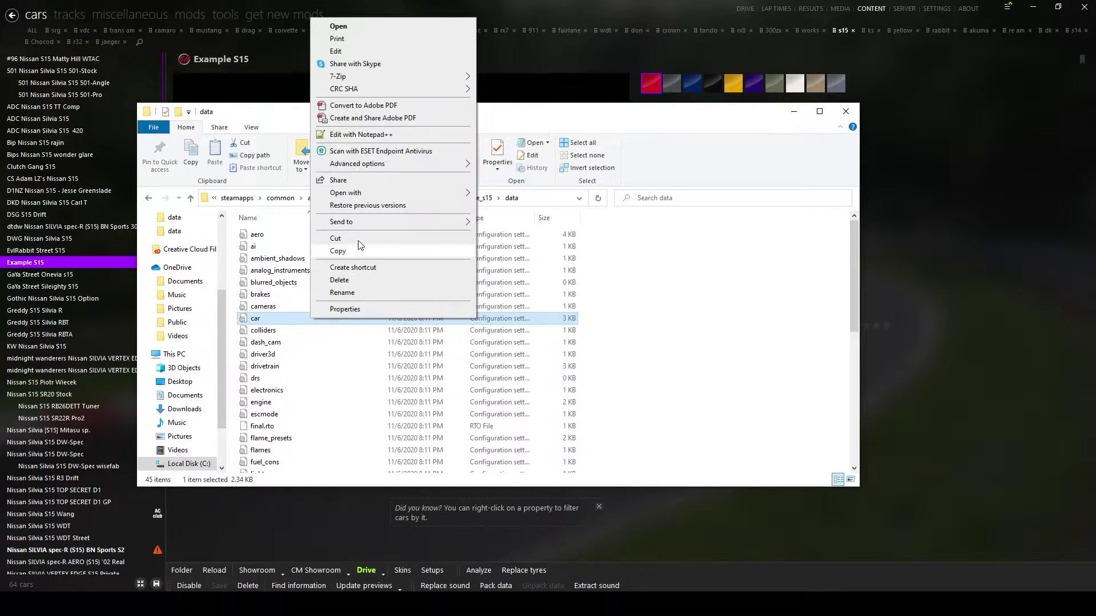
left_click(383, 138)
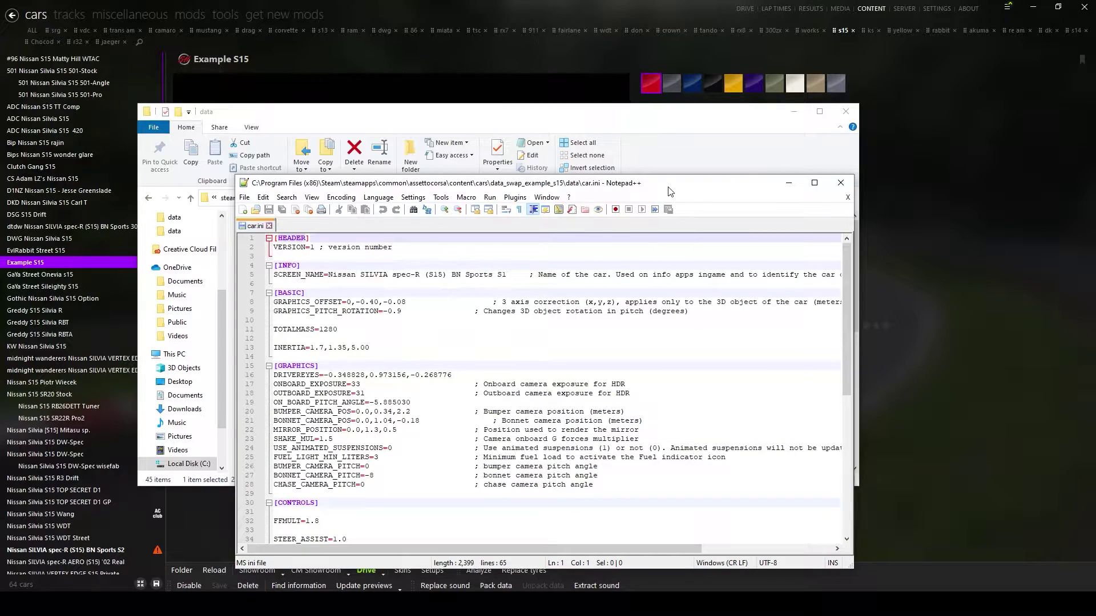
Close car.ini and, in Content Manager, unpack the data of the Nissan Silvia S14 WDT Street from the wdt cars.
left_click_drag(670, 190, 848, 170)
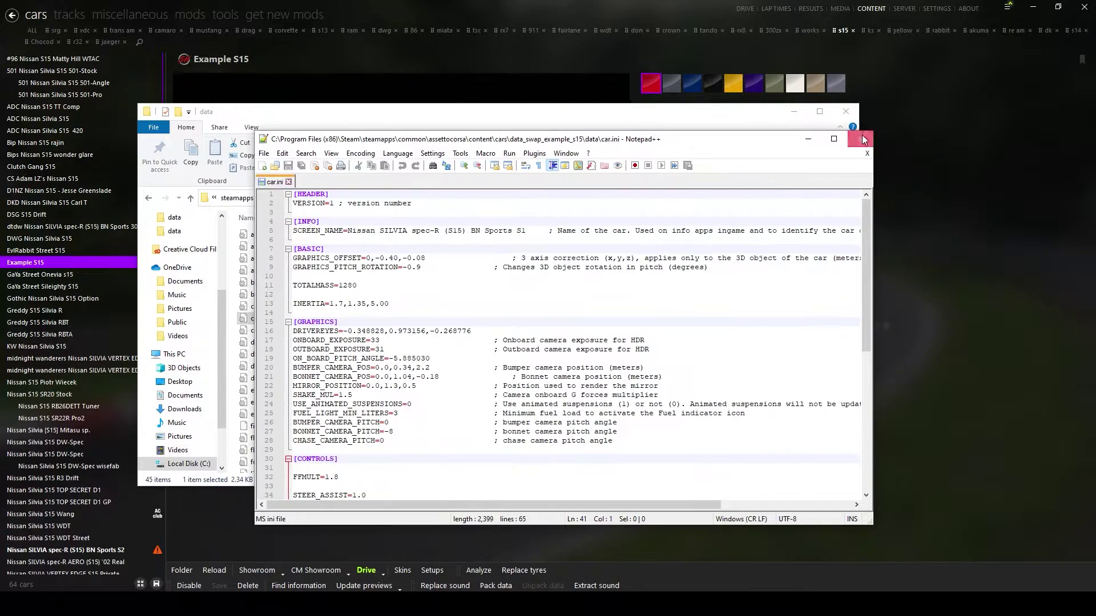
key("alt+F4")
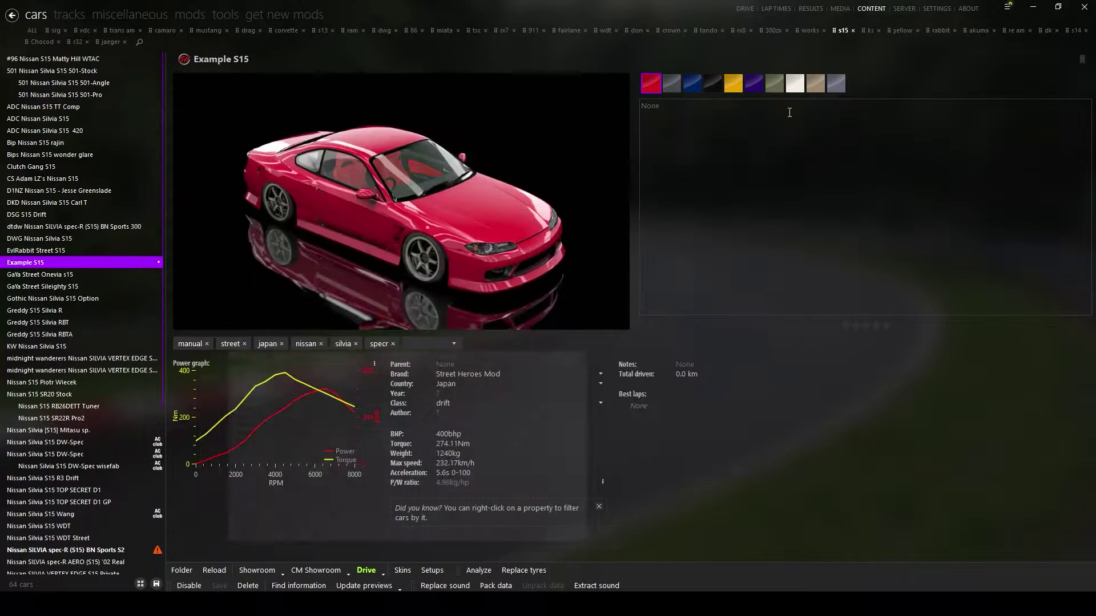
left_click(793, 112)
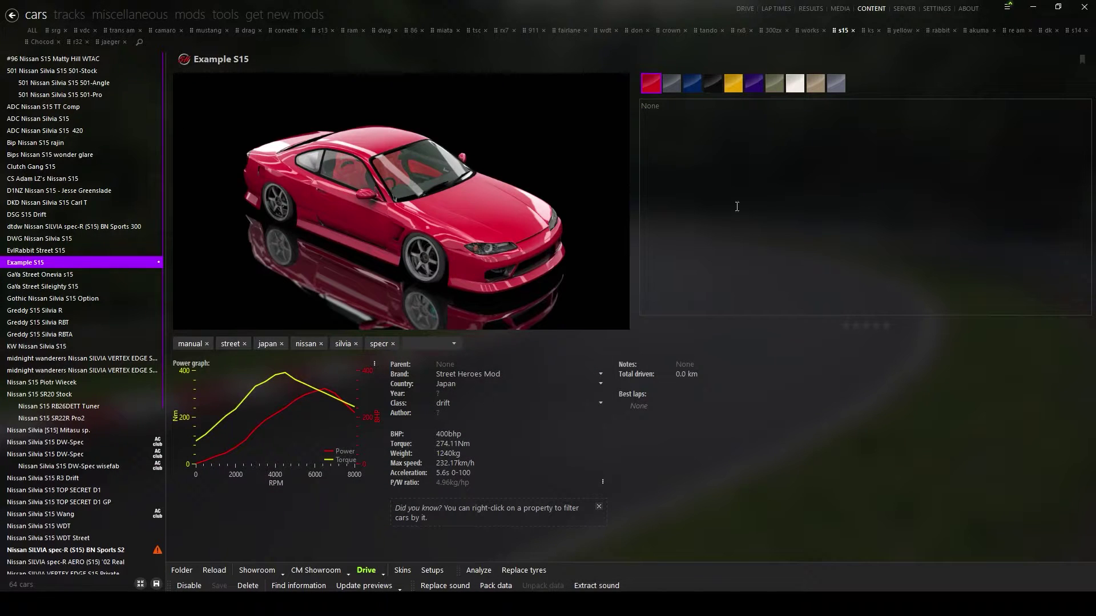
left_click(608, 31)
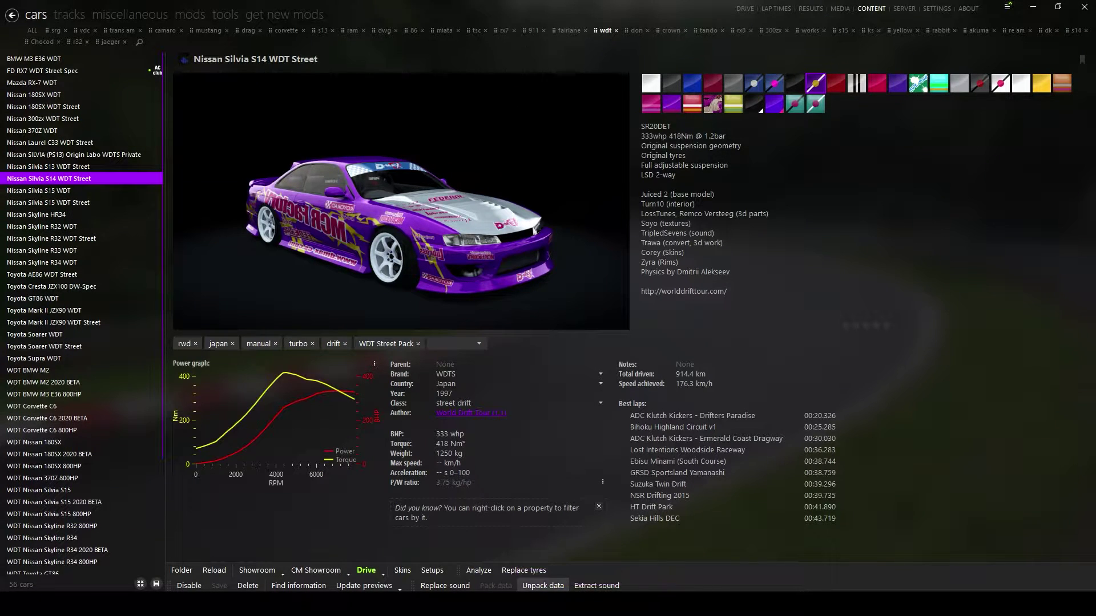
left_click(549, 587)
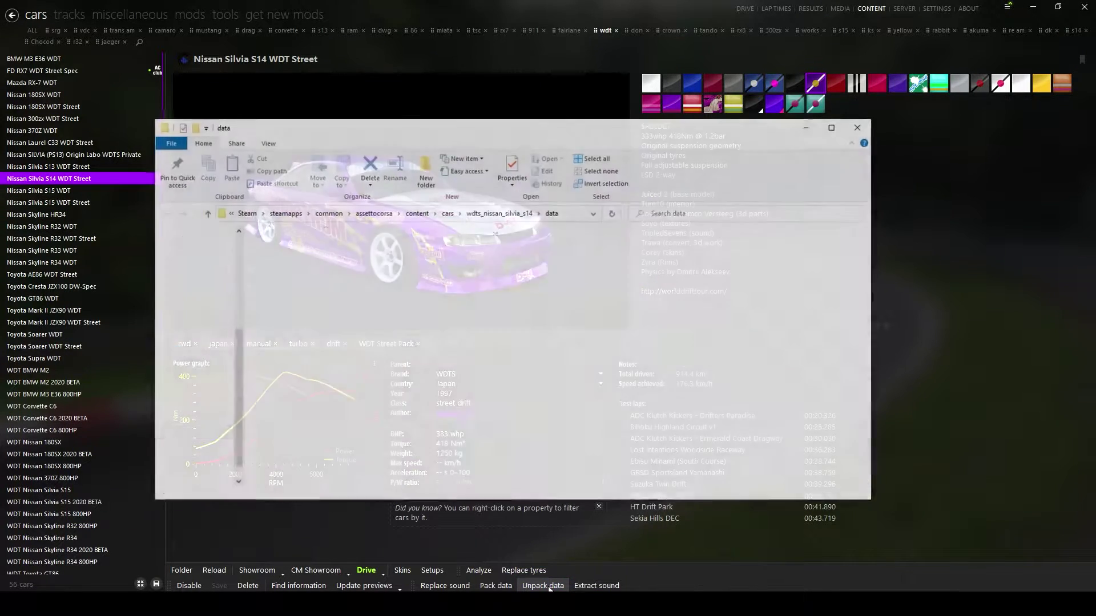
Open car.ini from the data folder of wdts_nissan_silvia_s14 in Notepad++ and maximize the editor window.
key("alt+Up")
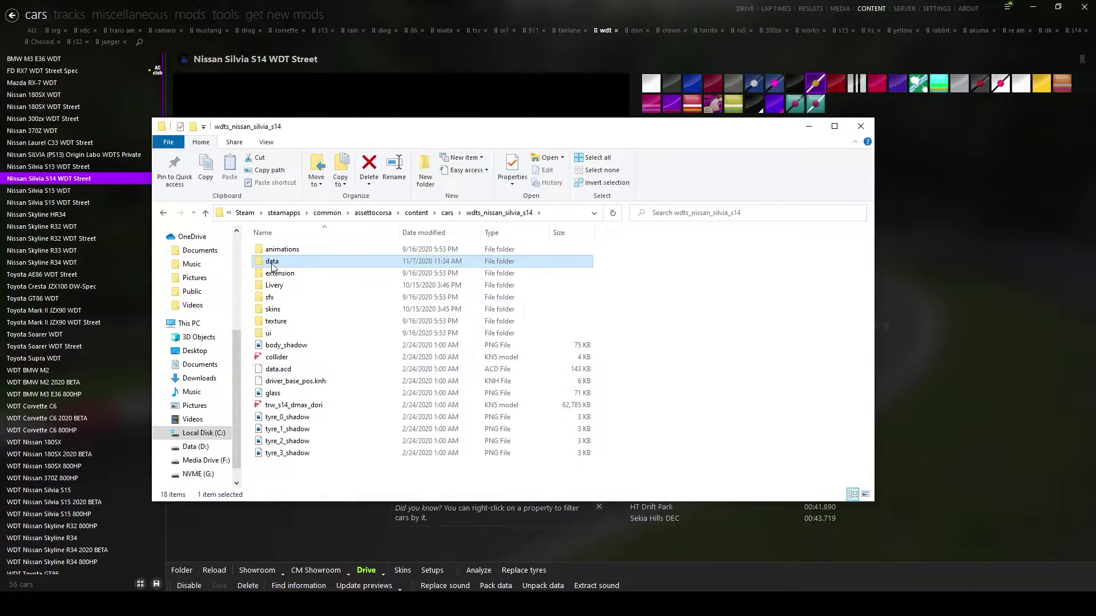
double_click(274, 266)
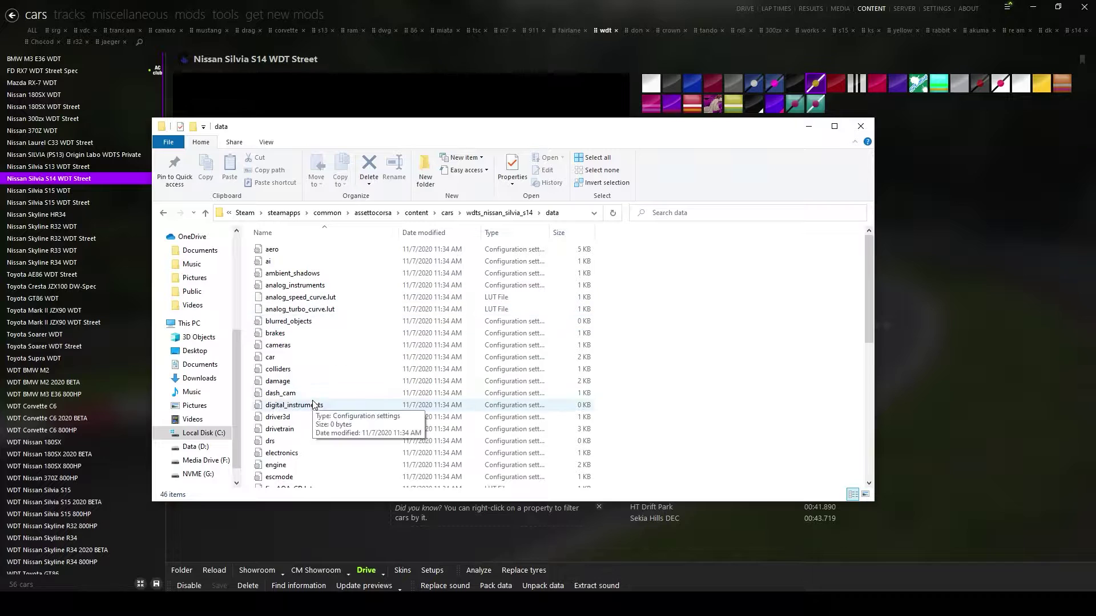
right_click(311, 359)
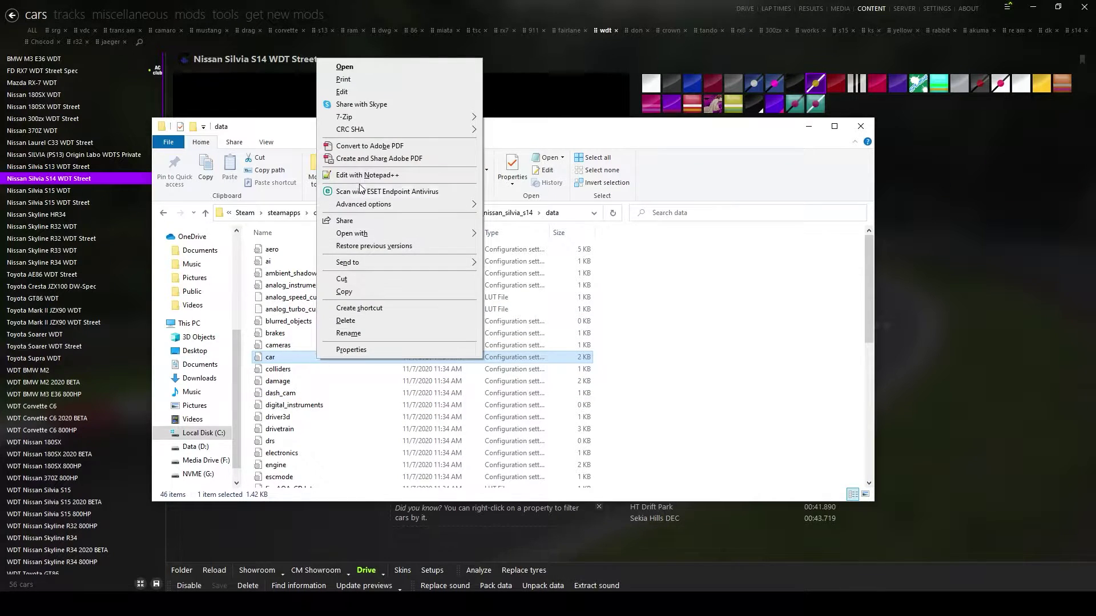
left_click(366, 177)
double_click(783, 121)
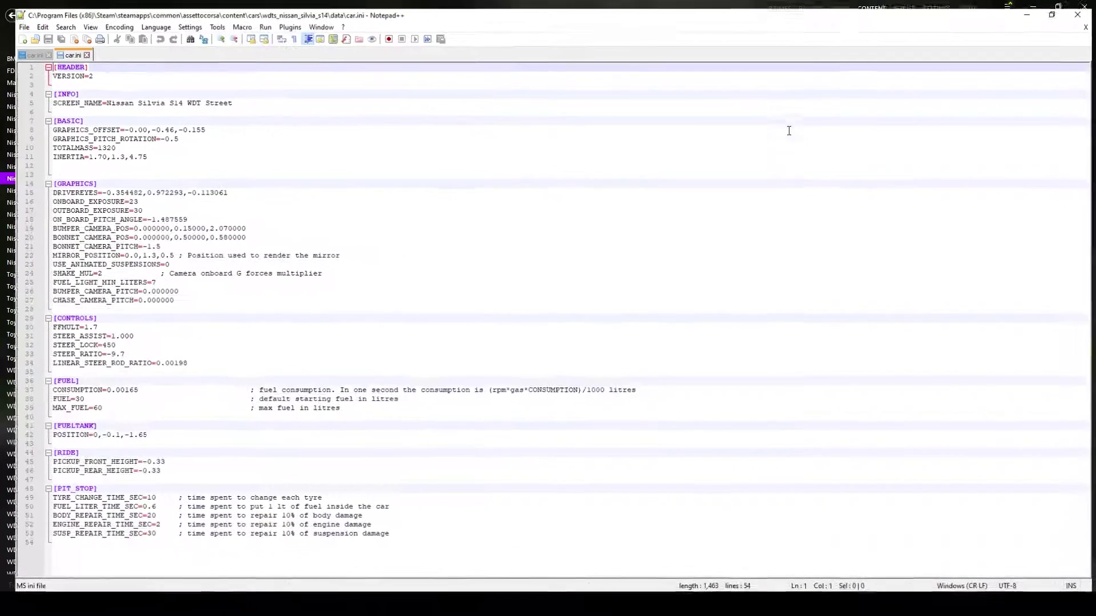
Move the S14's car.ini to the other view so both car.ini files are side by side.
left_click(23, 46)
left_click(59, 46)
right_click(59, 48)
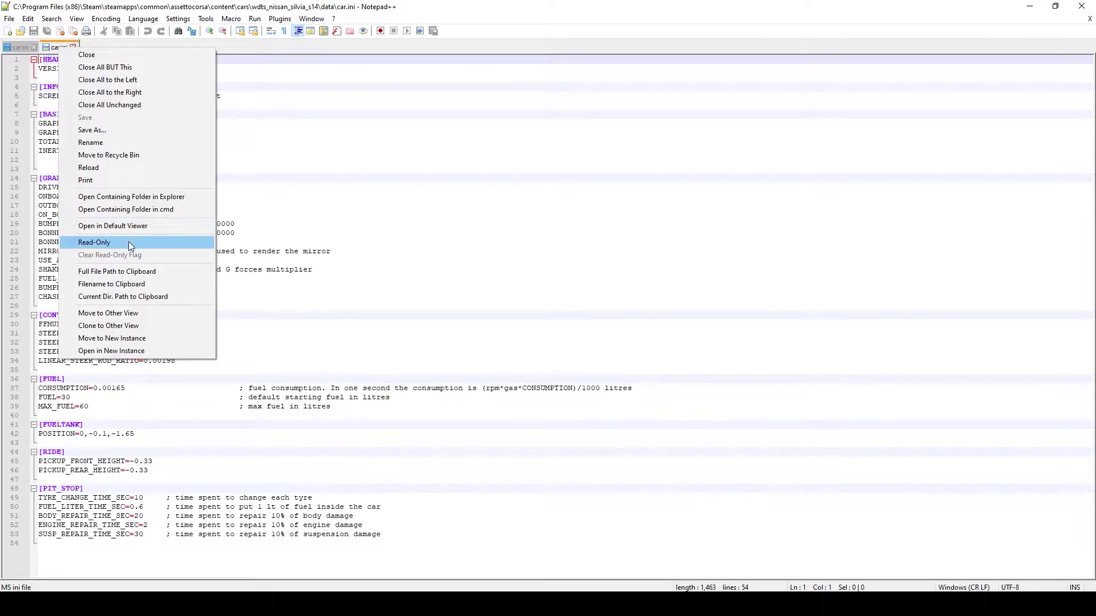
left_click(133, 314)
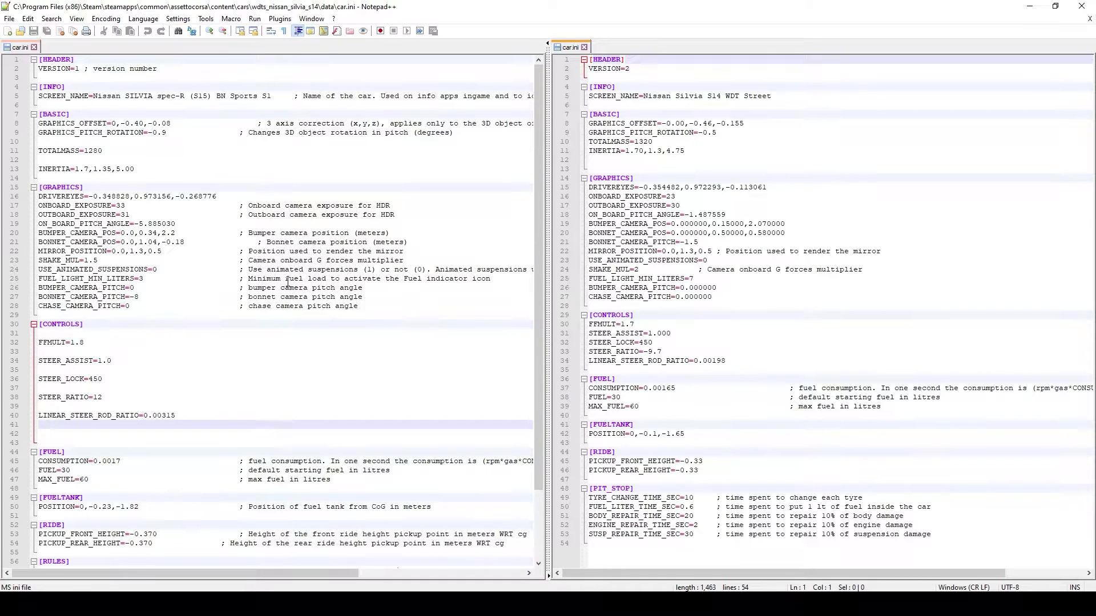
In the Example S15's car.ini, set the header VERSION to 2 to match the S14 file.
left_click_drag(676, 73, 567, 72)
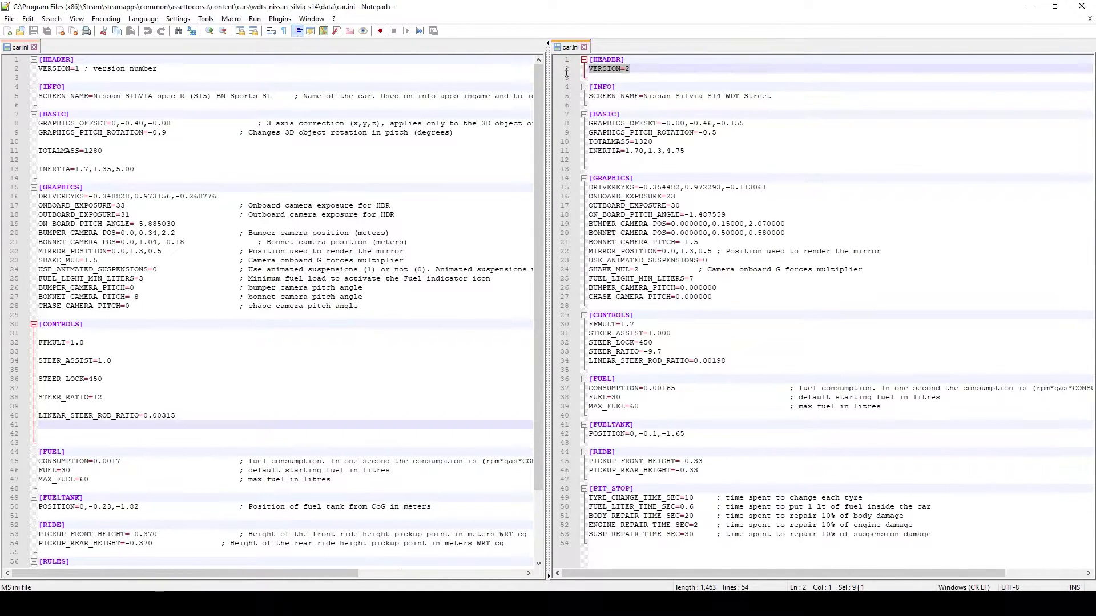
left_click_drag(174, 72, 37, 70)
left_click(78, 69)
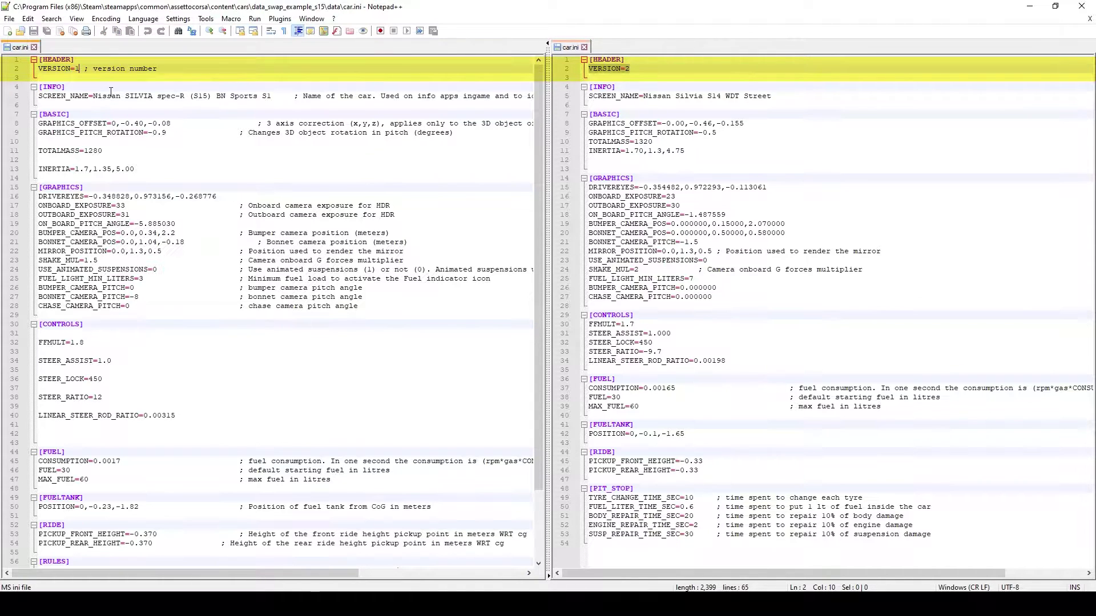
key("BackSpace")
type("2")
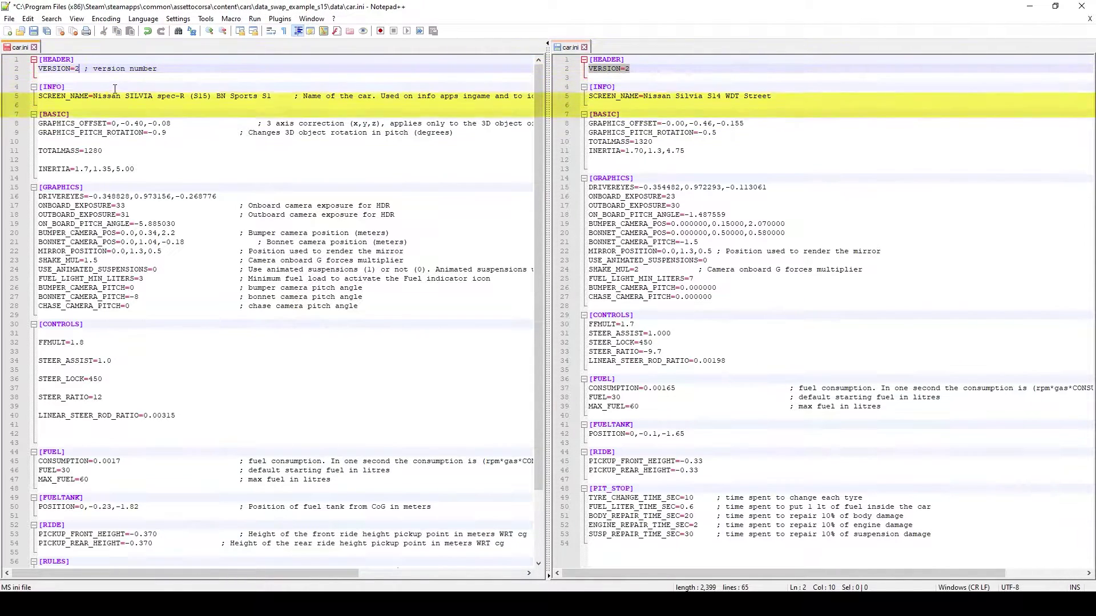
Replace the Example S15's TOTALMASS and INERTIA lines with the S14's TOTALMASS=1320 and INERTIA=1.70,1.3,4.75.
left_click(194, 161)
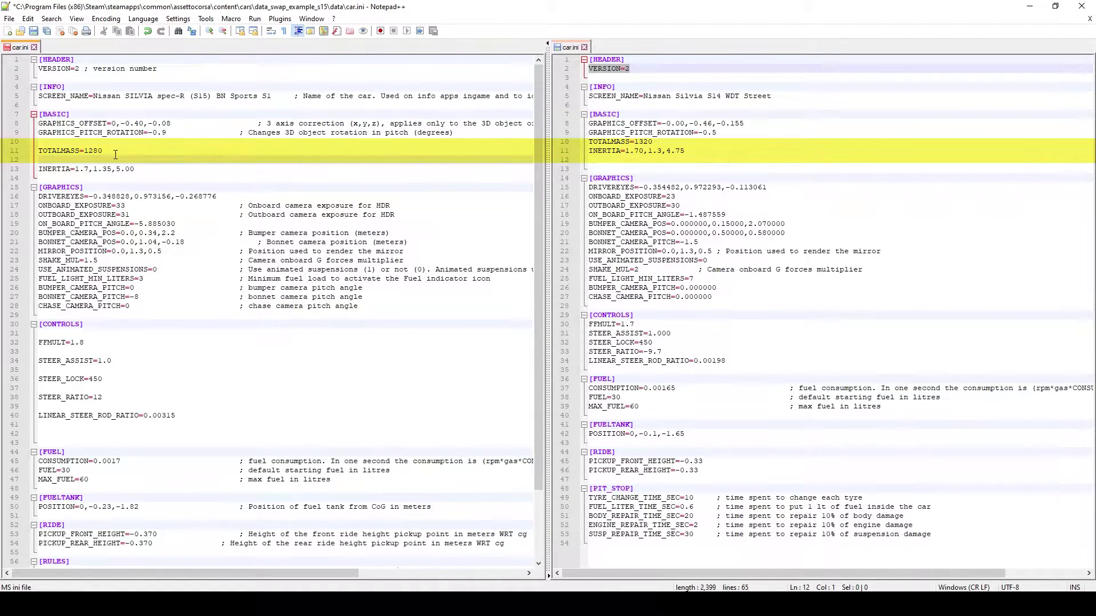
left_click_drag(115, 155, 32, 148)
left_click_drag(654, 141, 587, 143)
left_click(688, 149)
left_click_drag(688, 149, 596, 148)
left_click_drag(136, 170, 44, 166)
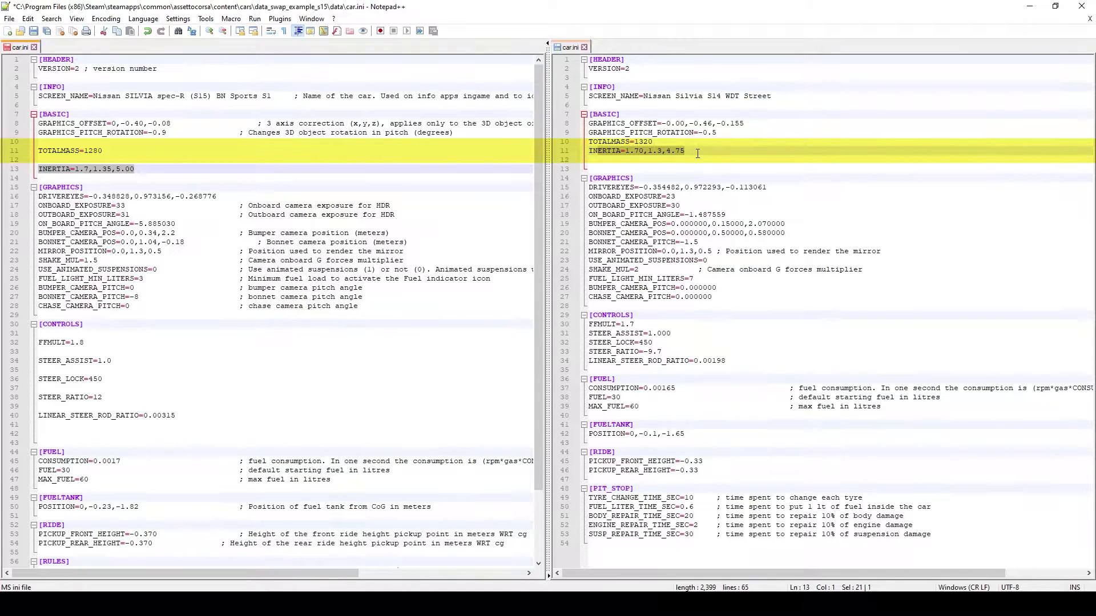
left_click_drag(697, 153, 588, 142)
key("ctrl+c")
left_click(29, 148, "shift")
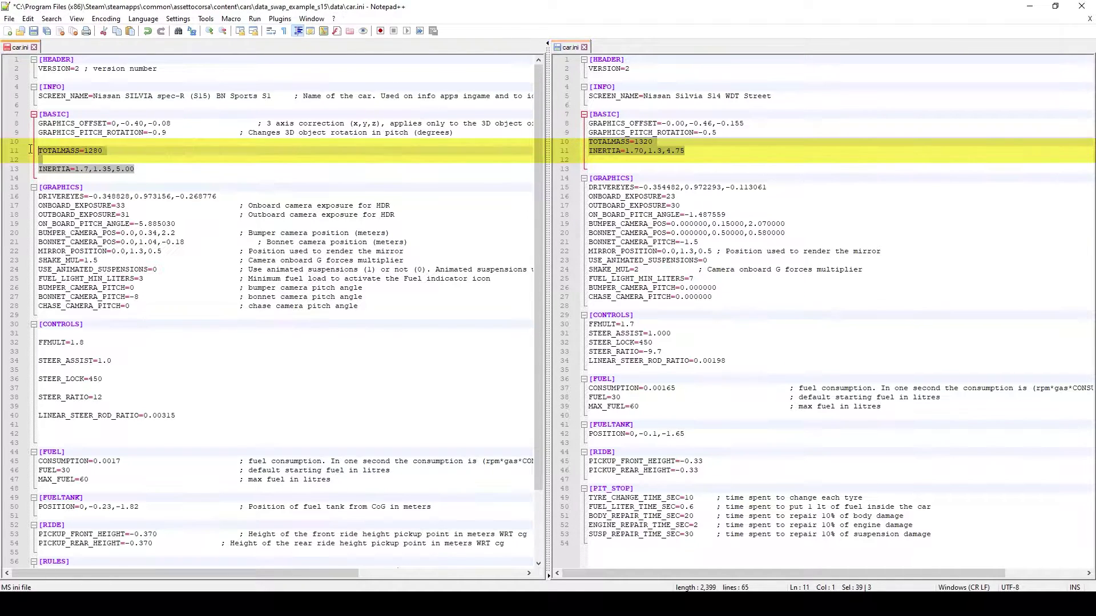
key("ctrl+v")
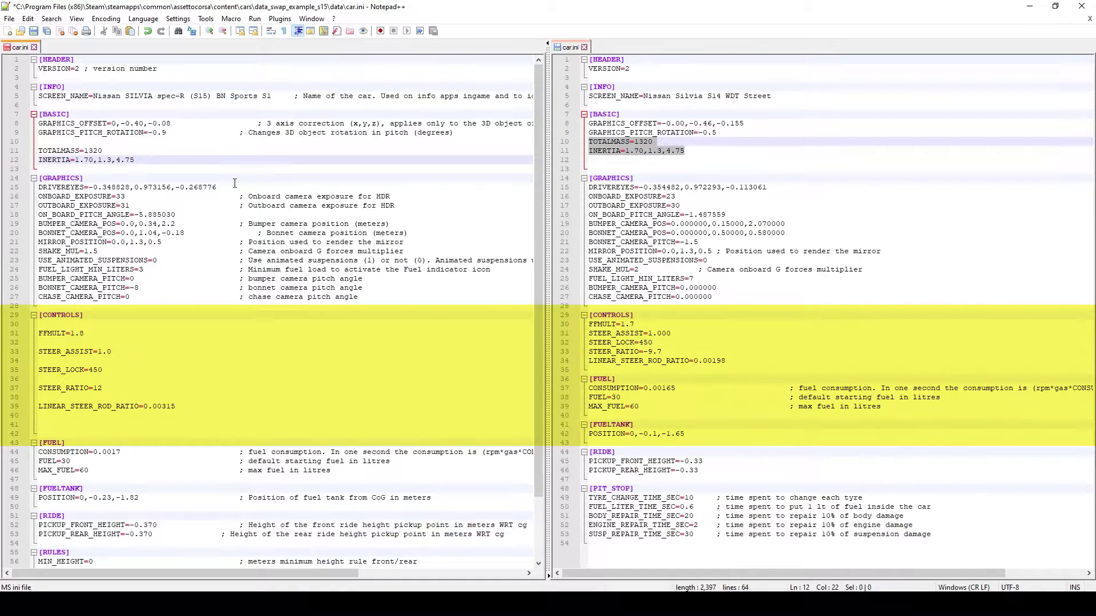
Replace the Example S15's fuel and fuel tank values with the S14's, including CONSUMPTION=0.00165 and POSITION=0,-0.1,-1.65.
scroll(238, 191, "down", 2)
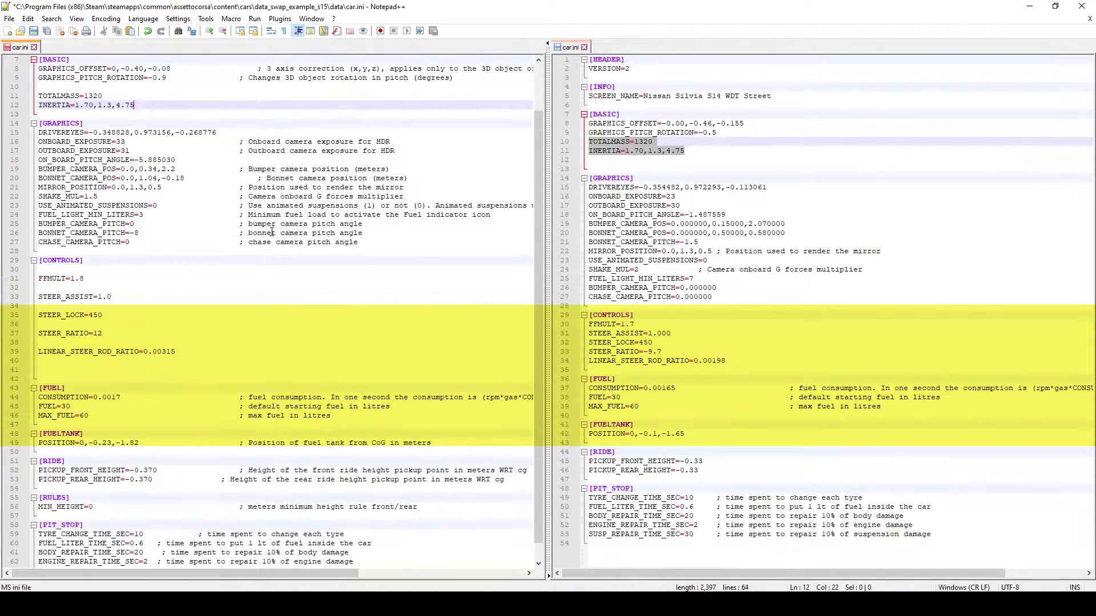
scroll(271, 233, "down", 1)
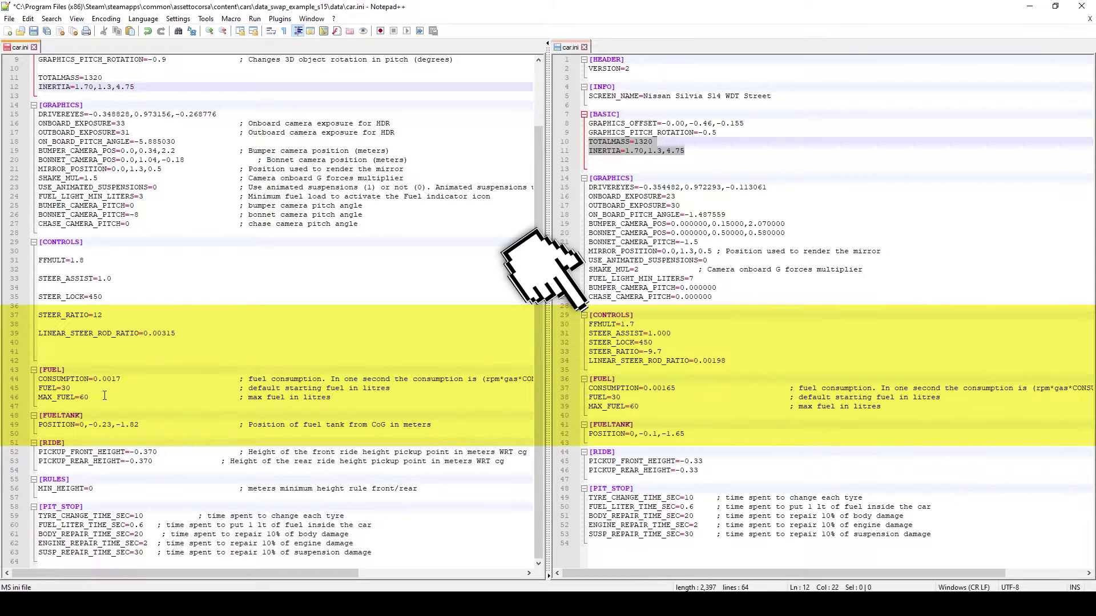
left_click_drag(105, 395, 39, 361)
left_click(648, 407)
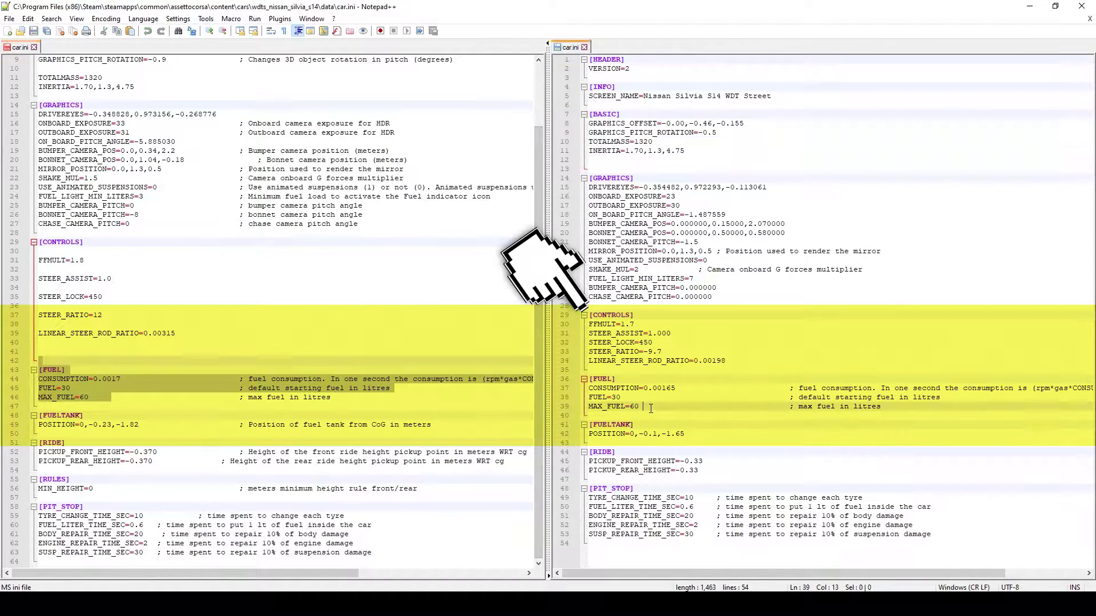
left_click_drag(648, 407, 588, 379)
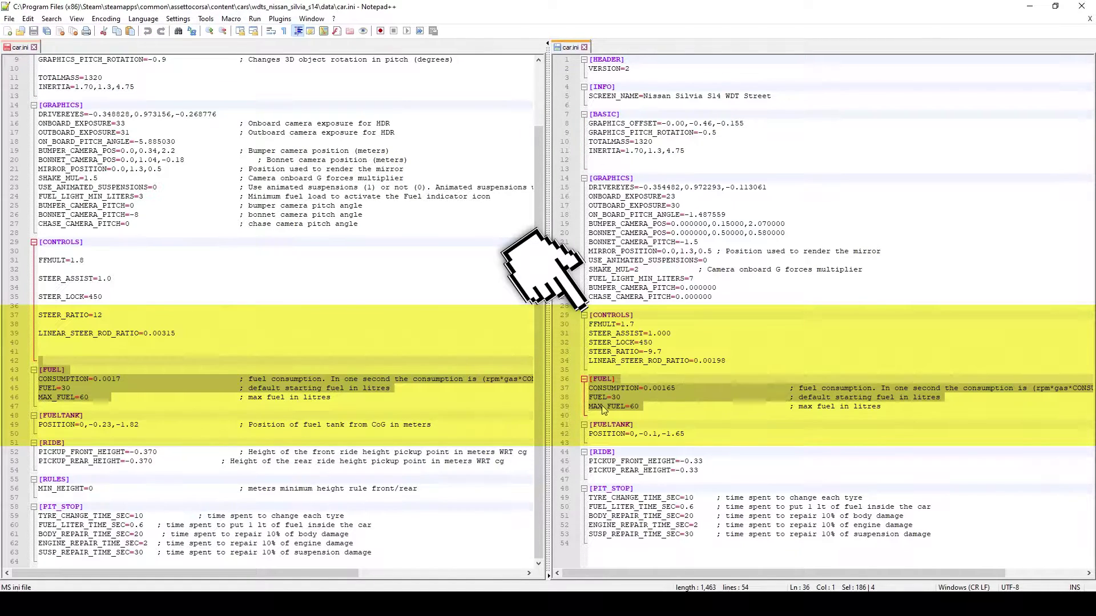
left_click(345, 402)
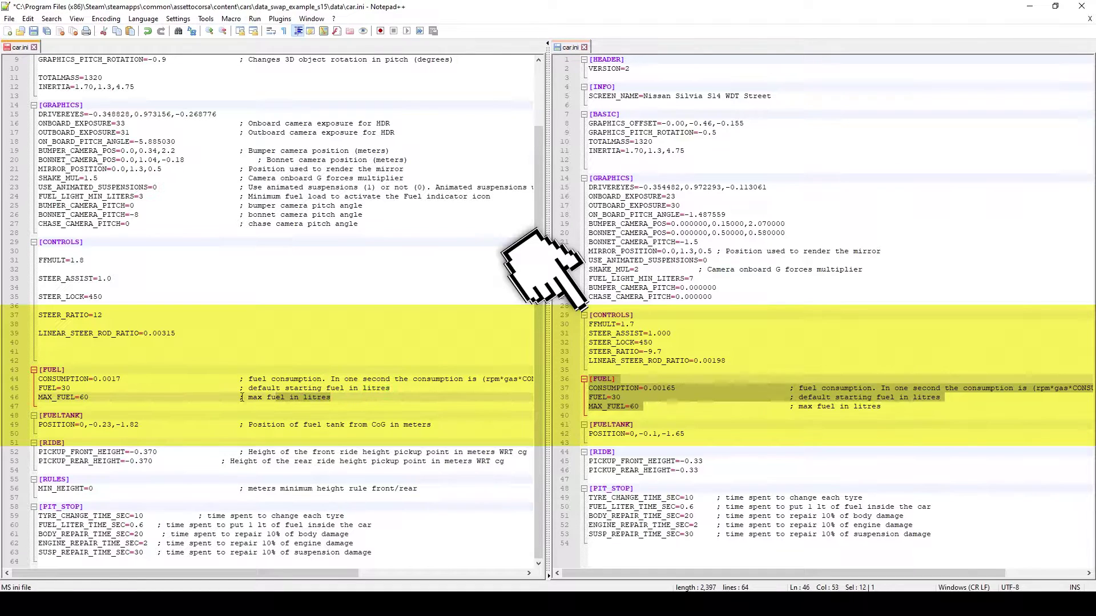
left_click_drag(90, 398, 45, 378)
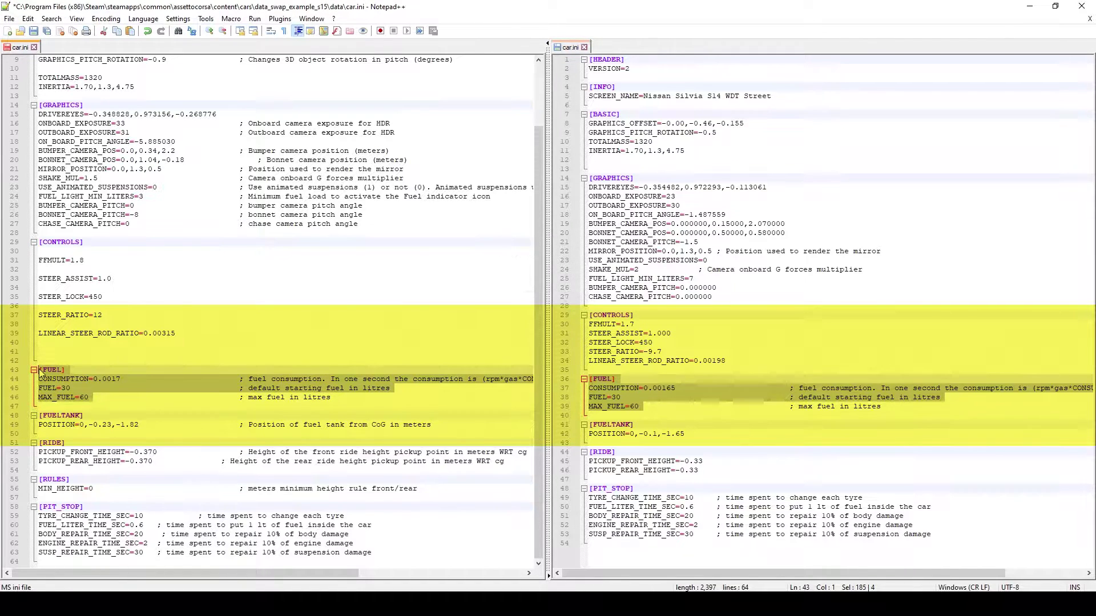
key("ctrl+v")
Replace the Example S15's [CONTROLS] section with the S14's, including FFMULT=1.7, STEER_RATIO=-9.7 and LINEAR_STEER_ROD_RATIO=0.00198.
left_click_drag(736, 361, 585, 318)
key("ctrl+c")
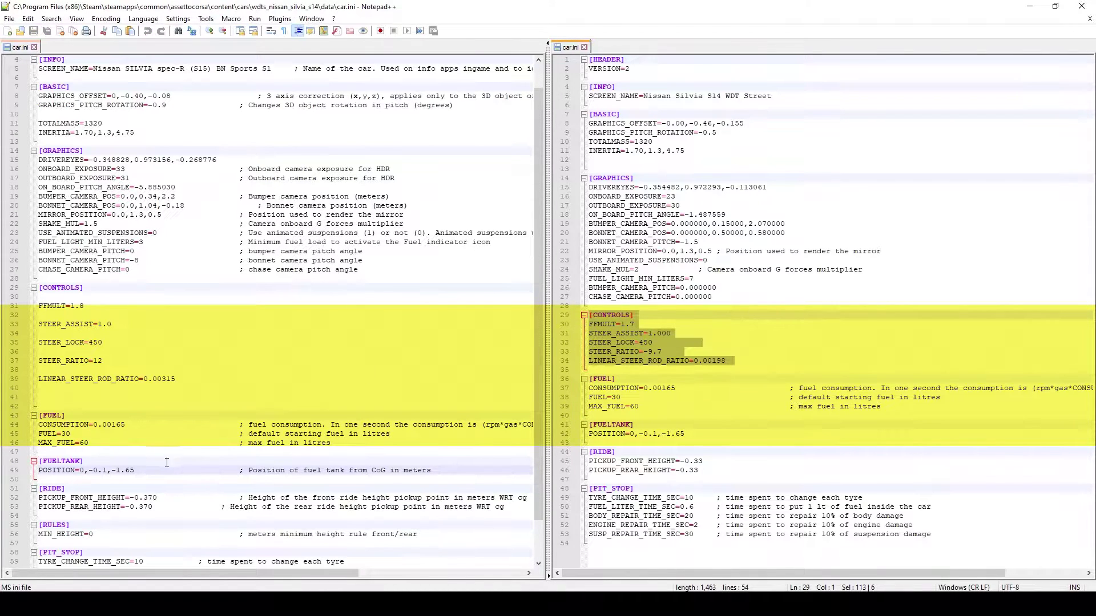
left_click_drag(38, 389, 23, 286)
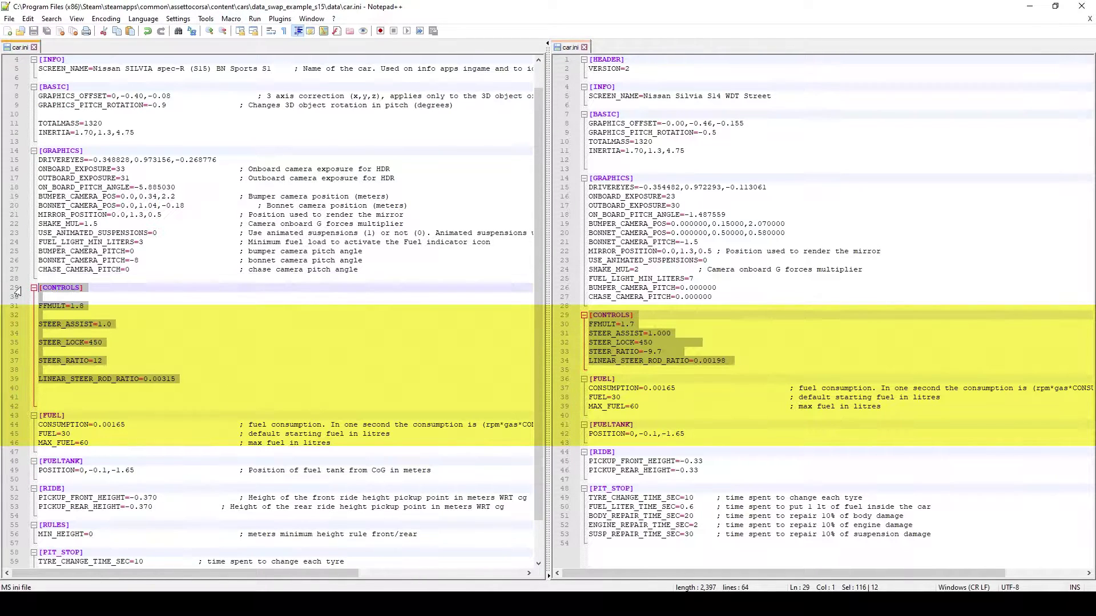
key("ctrl+v")
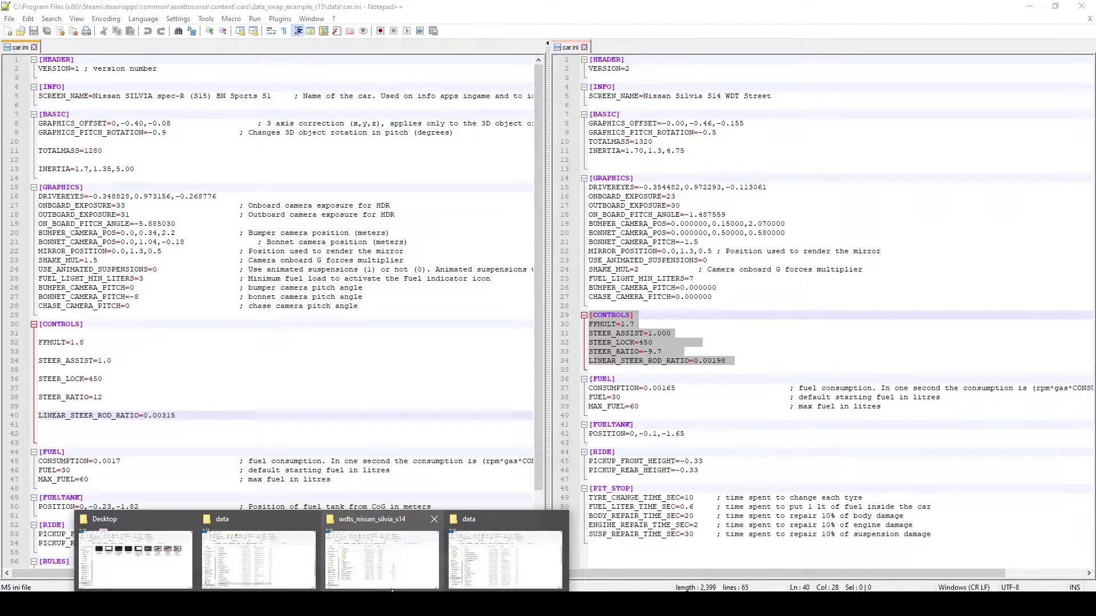
Open suspensions.ini from the data_swap_example_s15 data folder in the same Notepad++ view as the Example S15's car.ini.
left_click(460, 580)
left_click(211, 415)
left_click_drag(211, 415, 74, 51)
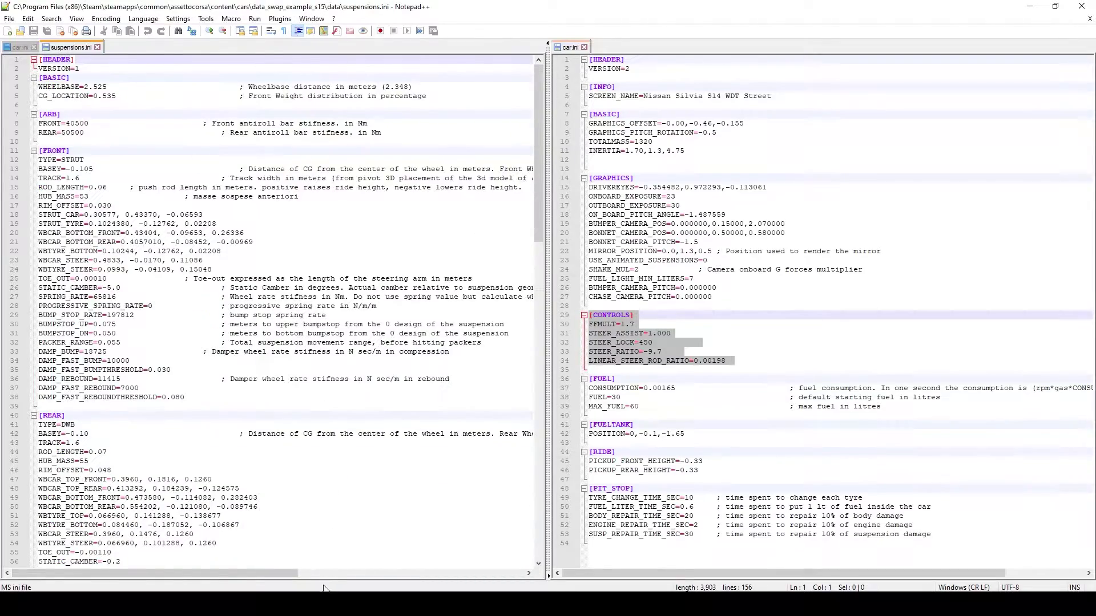
Open suspensions.ini from the wdts_nissan_silvia_s14 data folder in the Notepad++ view holding the S14's car.ini.
mouse_move(323, 601)
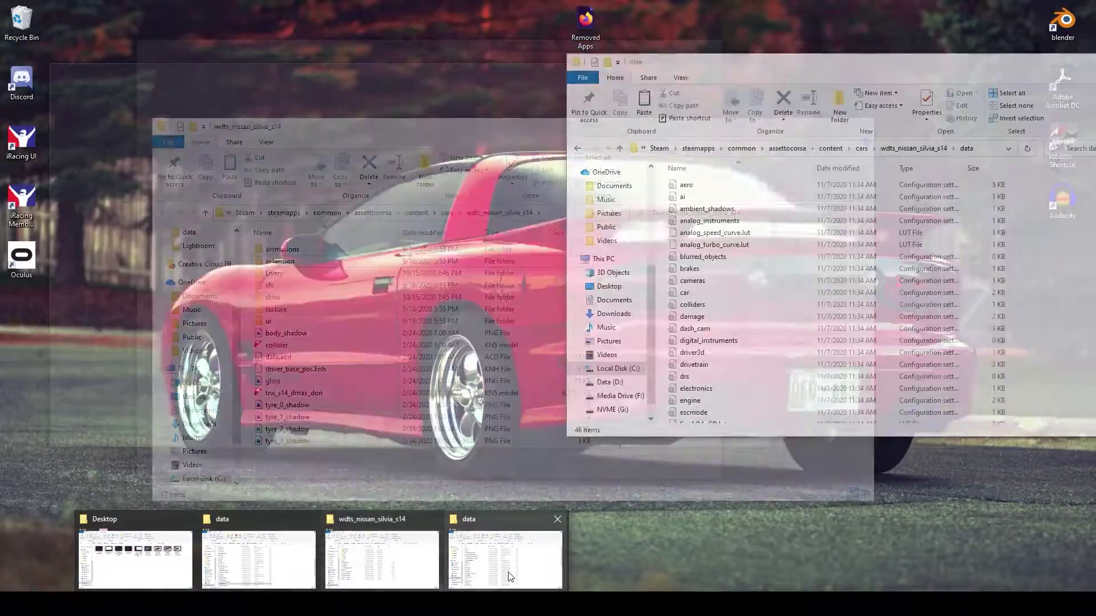
left_click(508, 557)
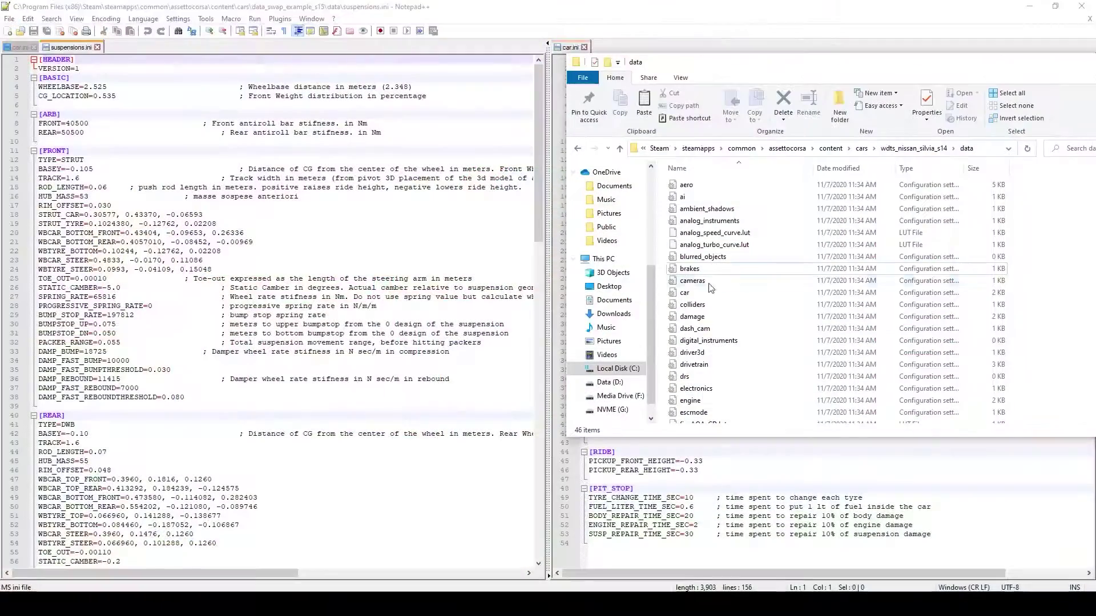
scroll(765, 300, "down", 6)
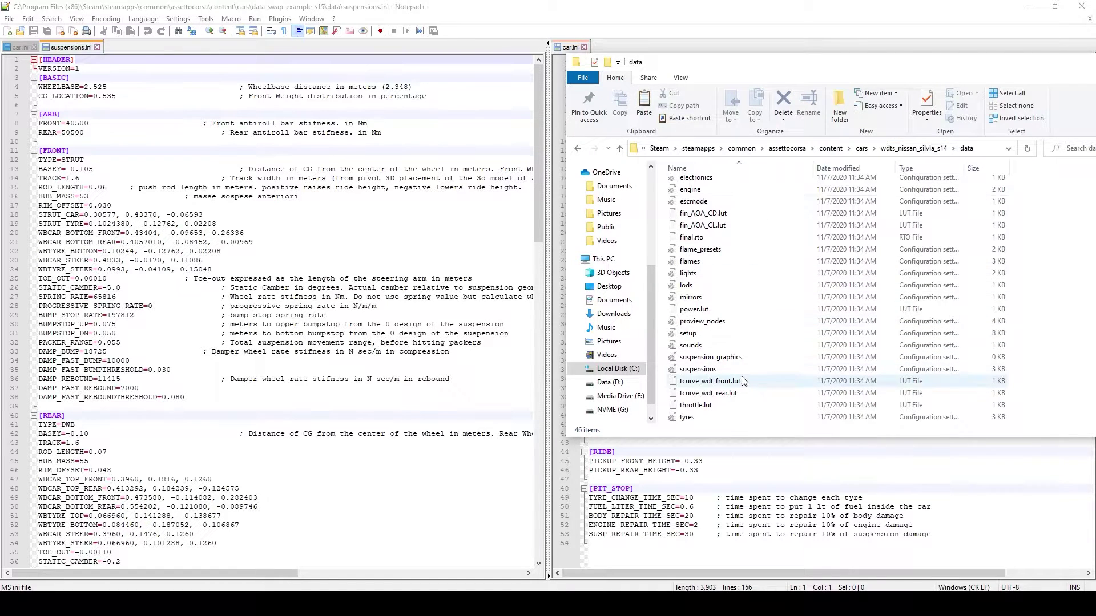
left_click_drag(701, 369, 617, 58)
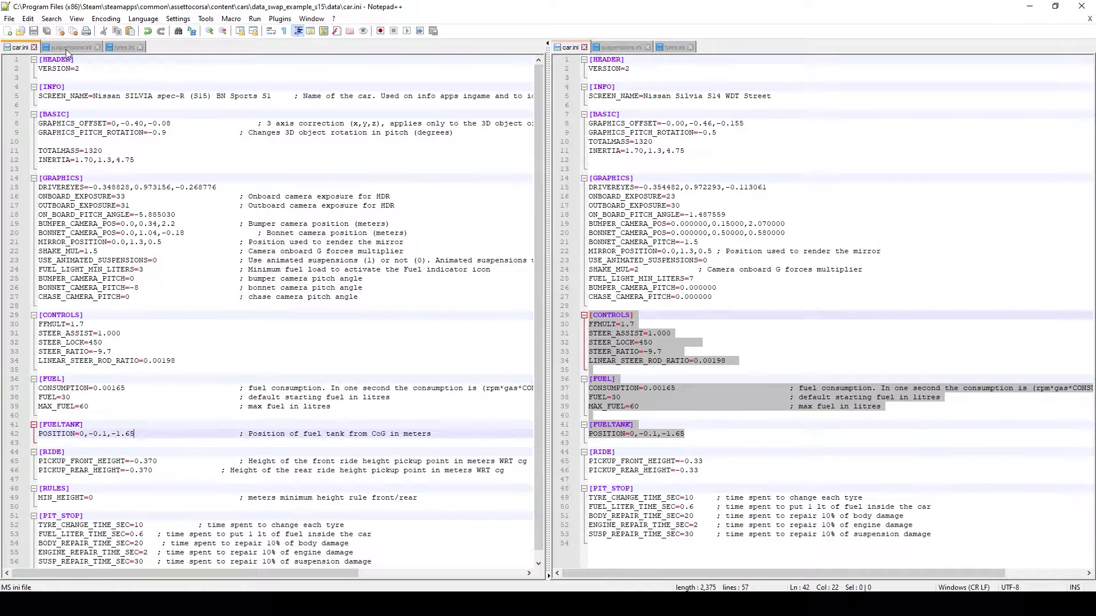
Set the Example S15's suspensions.ini header to the S14's VERSION=2, leaving a blank line before [BASIC].
left_click(66, 49)
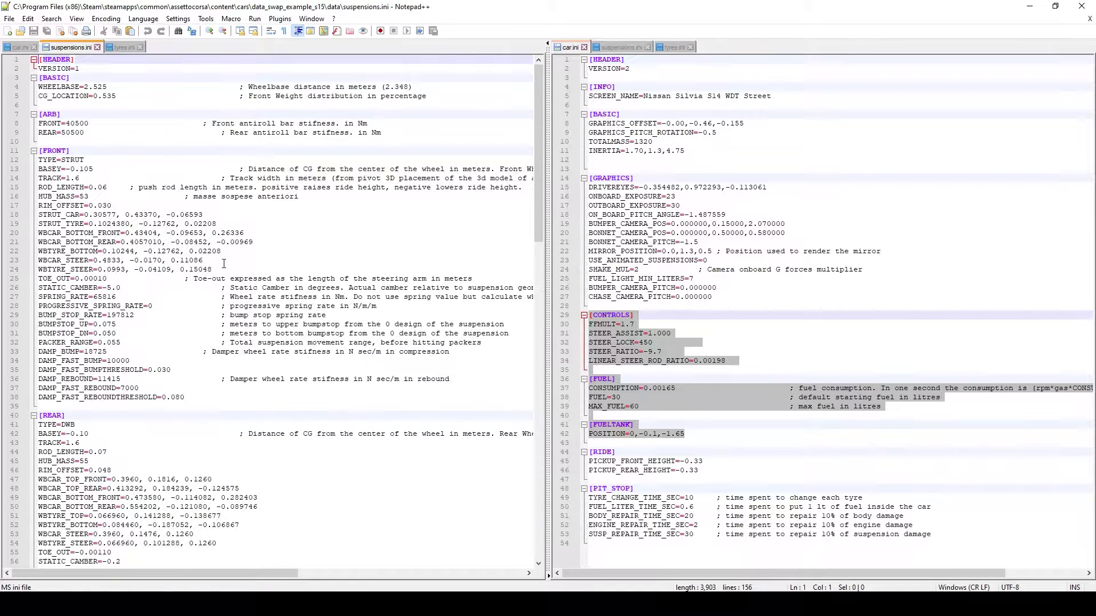
left_click(621, 48)
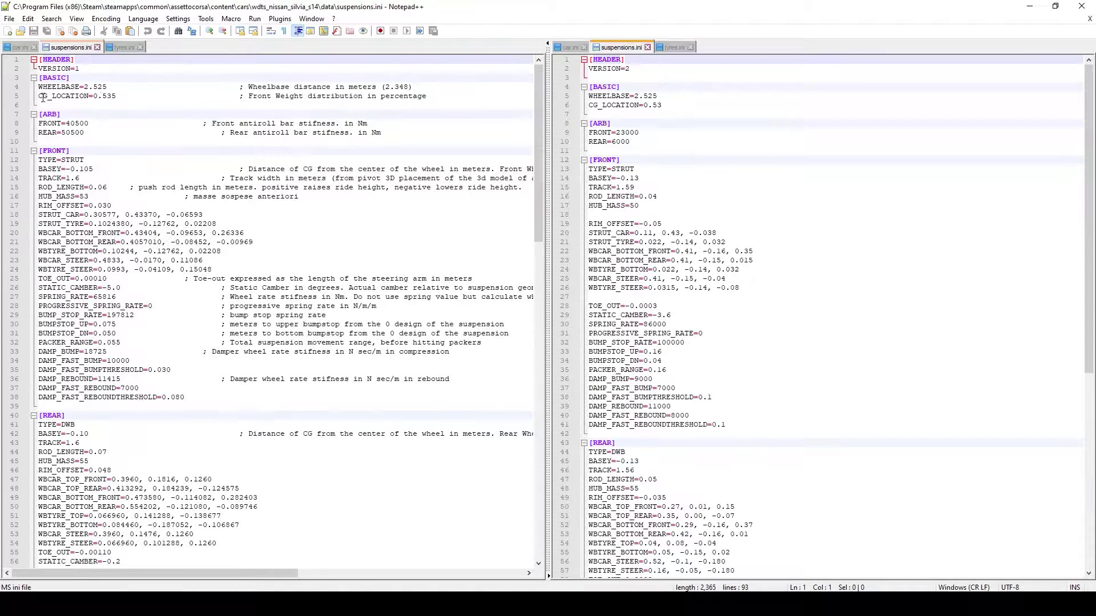
left_click_drag(40, 95, 45, 95)
left_click_drag(629, 69, 588, 70)
key("ctrl+c")
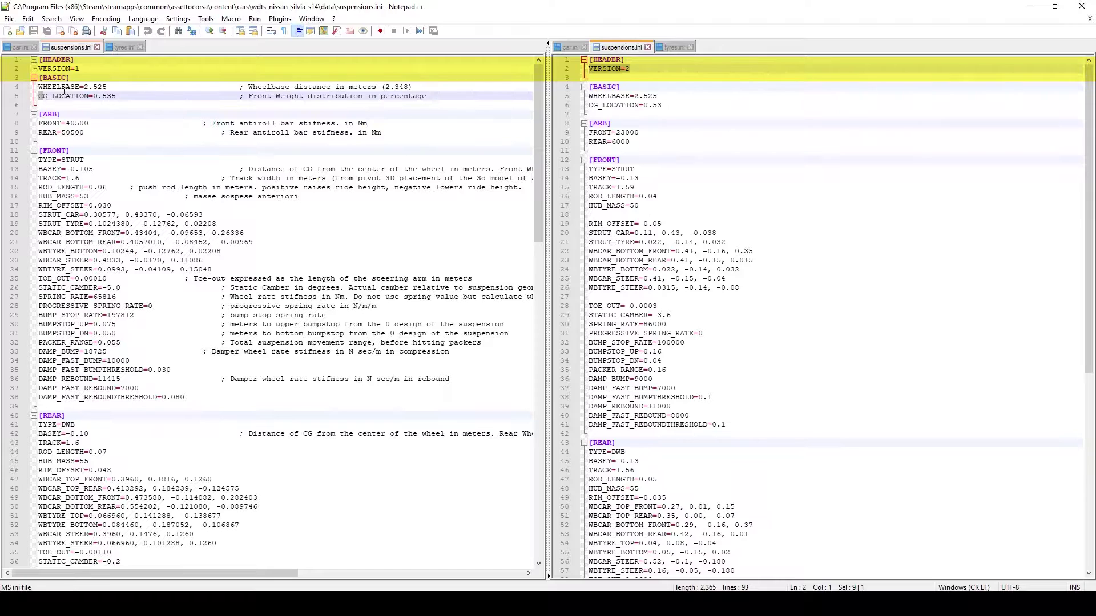
left_click_drag(80, 68, 41, 69)
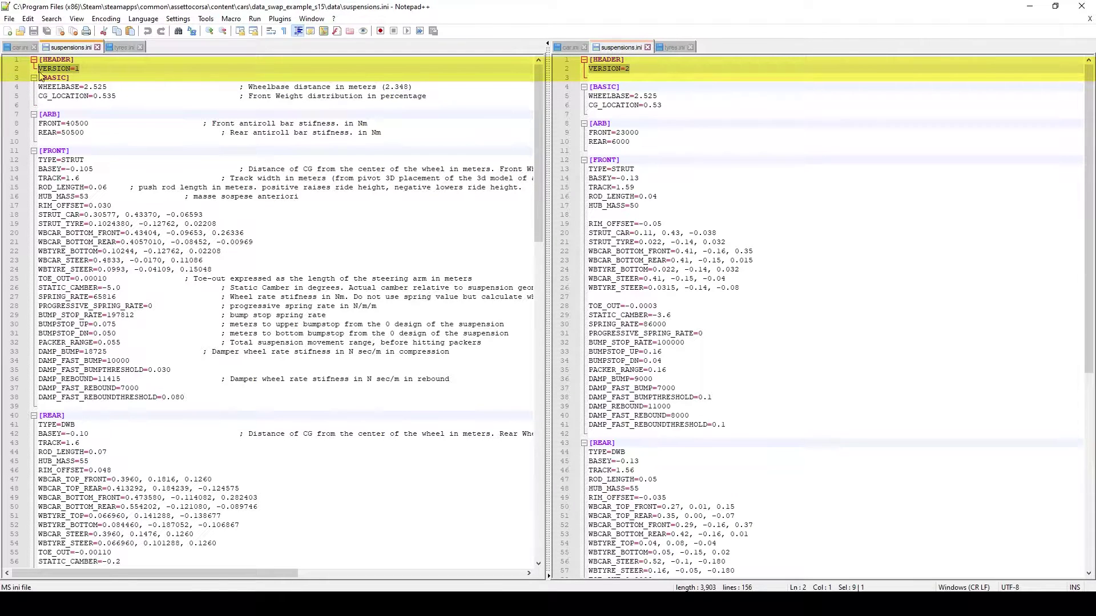
key("ctrl+v")
key("Return")
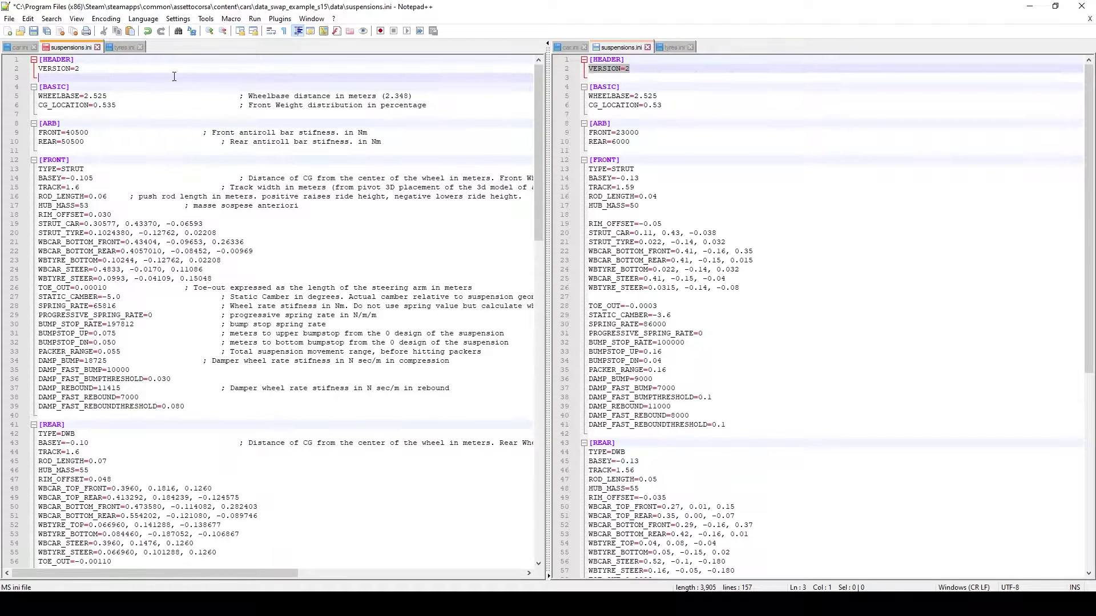
Set CG_LOCATION=0.53 in the Example S15's suspensions.ini to match the S14's.
left_click(110, 95)
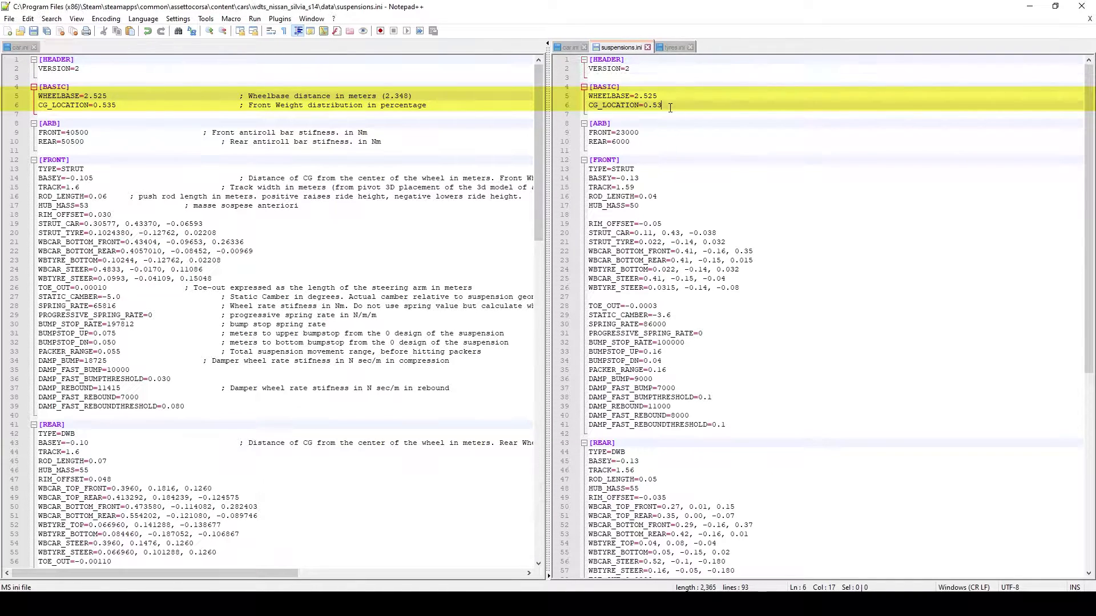
left_click_drag(662, 106, 640, 106)
left_click(119, 105)
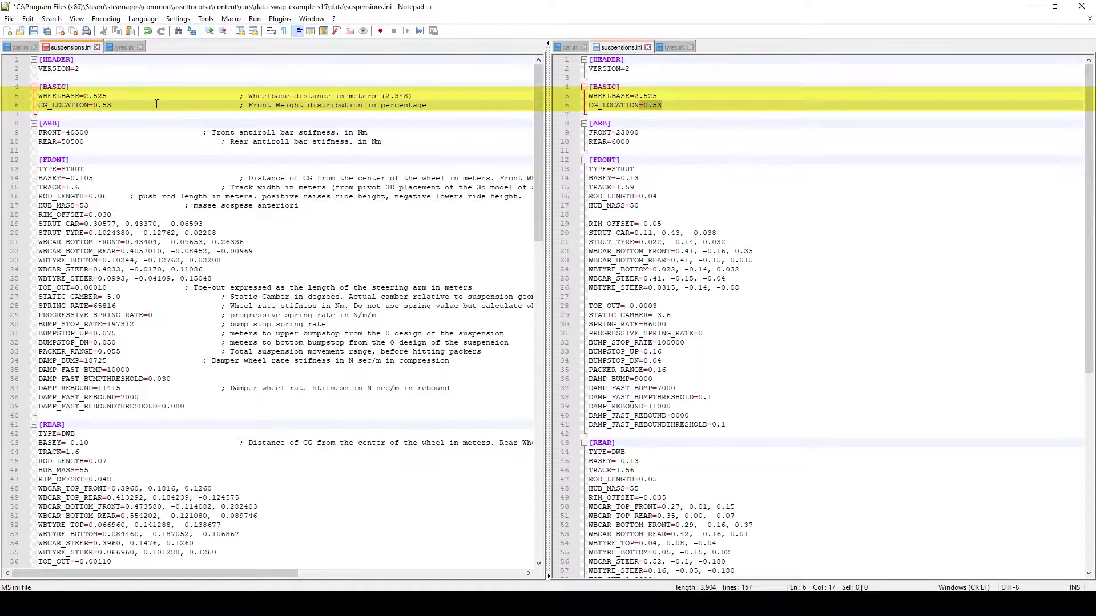
Compare the antiroll bar, front and rear suspension values in the Example S15's and S14's suspensions.ini files.
left_click(99, 143)
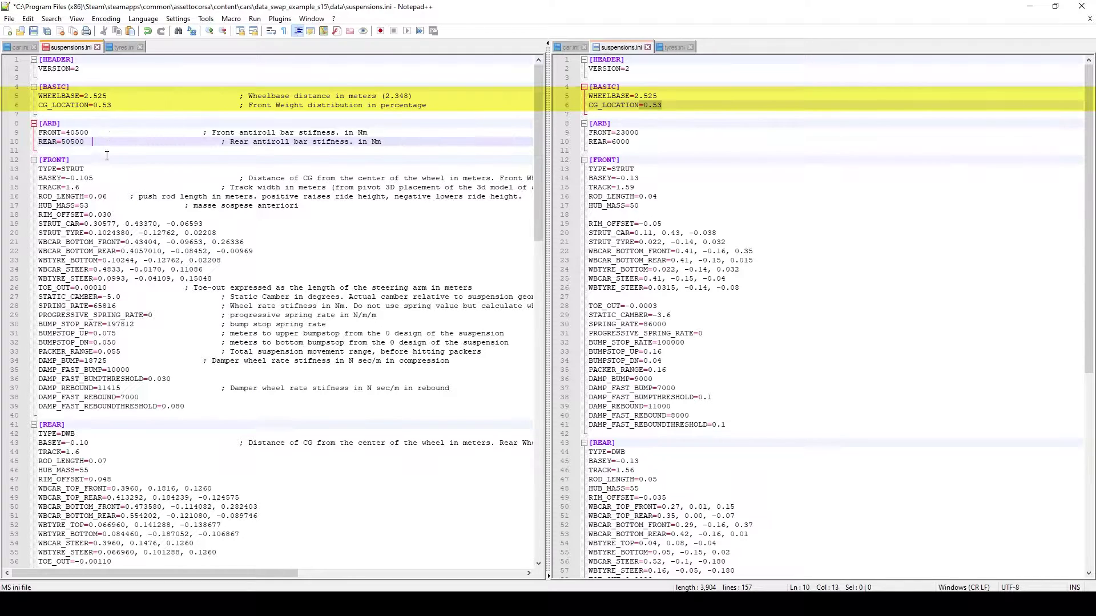
left_click(106, 179)
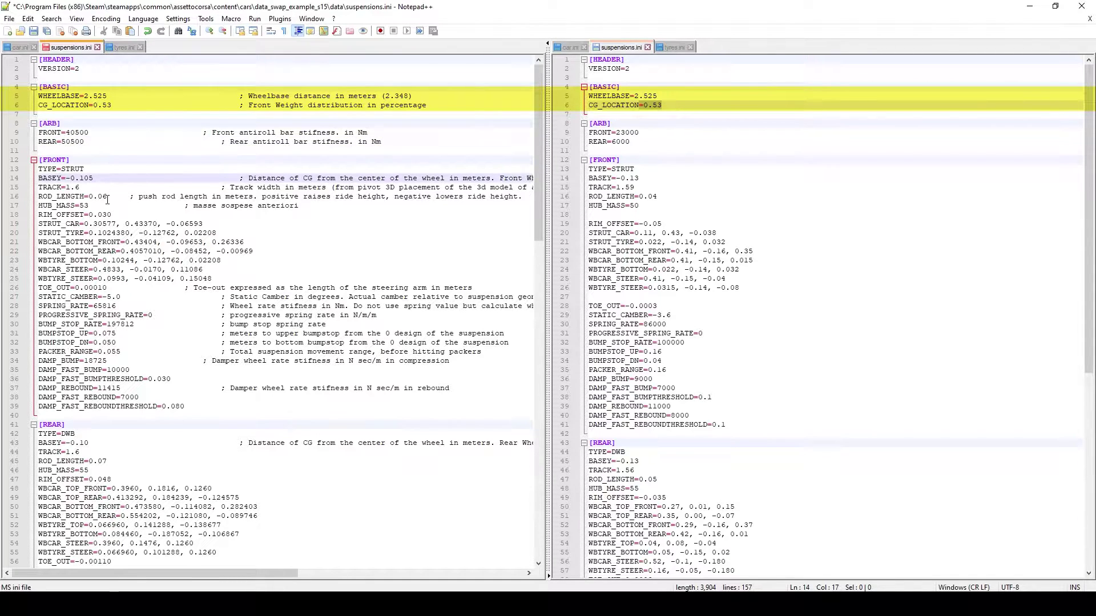
key("Down")
key("Down")
key("Up")
left_click(109, 205)
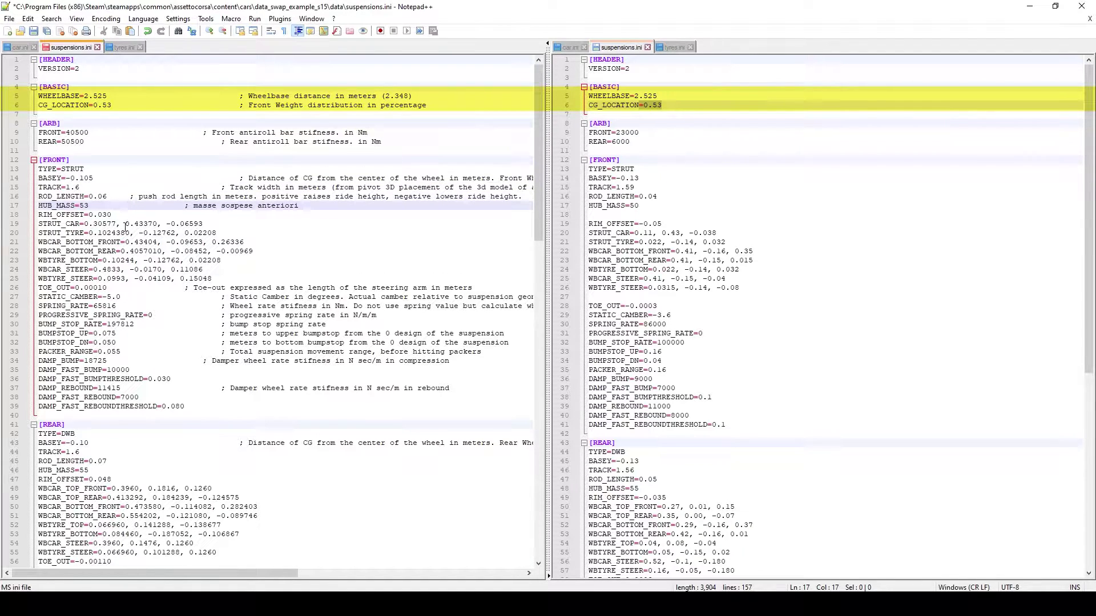
left_click(216, 223)
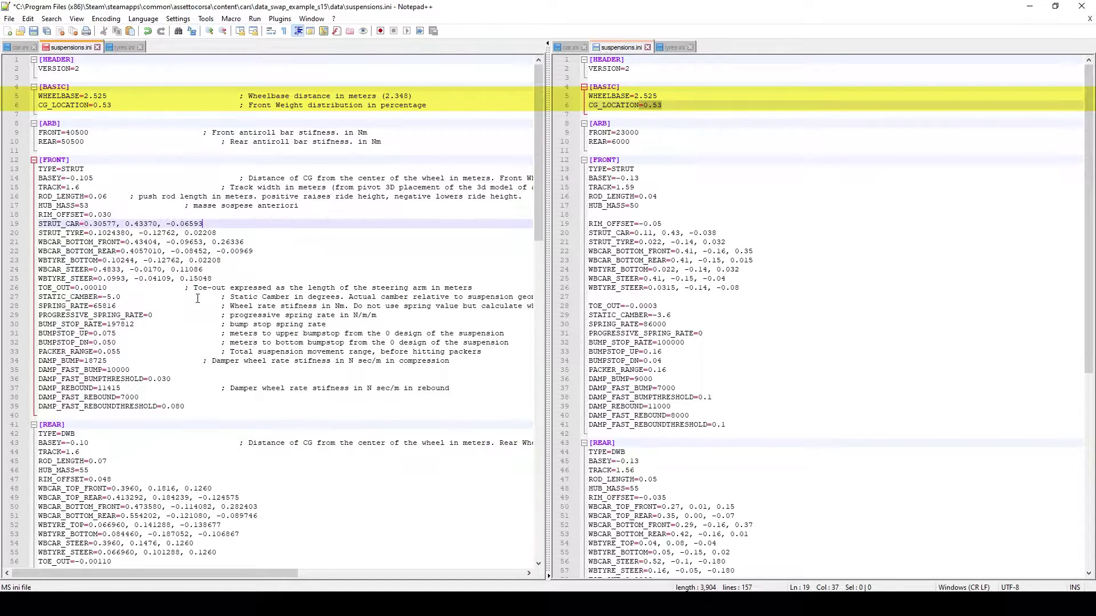
scroll(514, 423, "down", 6)
left_click(514, 270)
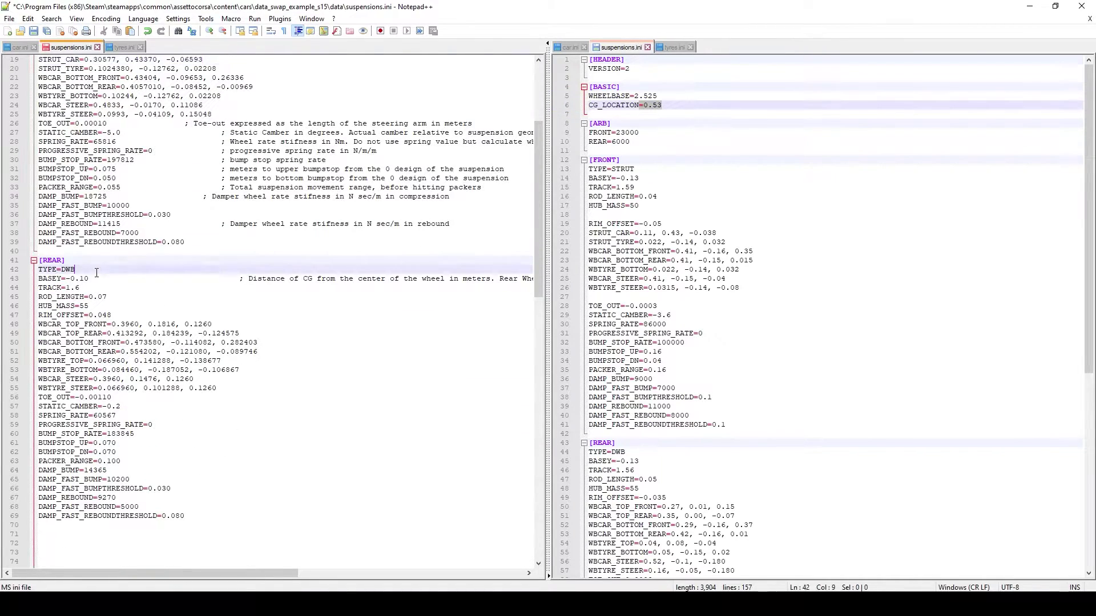
left_click(655, 461)
scroll(657, 456, "down", 7)
left_click(656, 453)
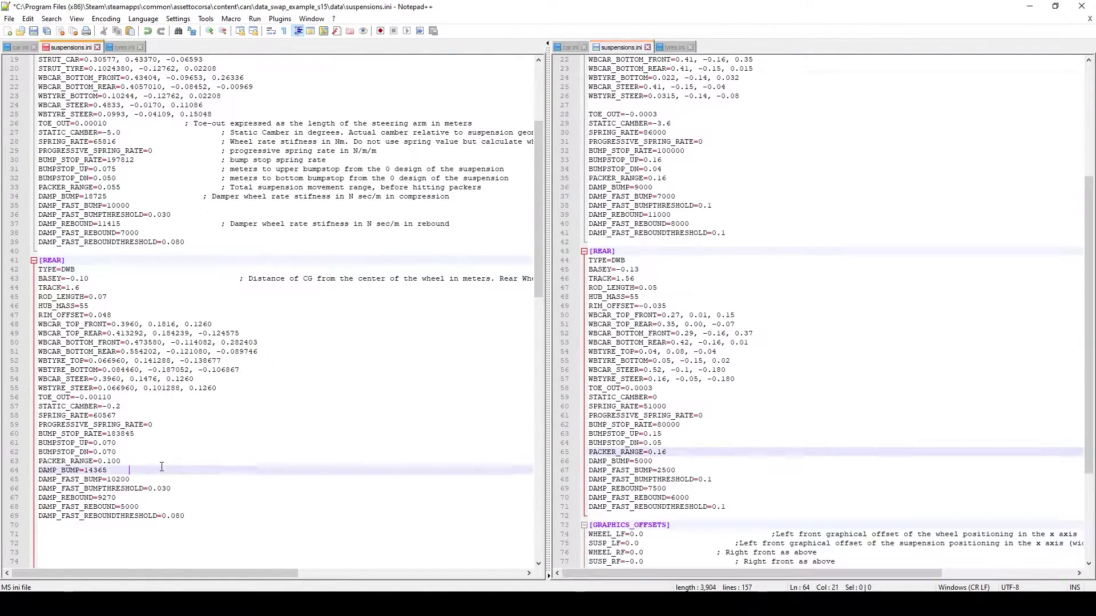
left_click(162, 460)
scroll(162, 460, "down", 13)
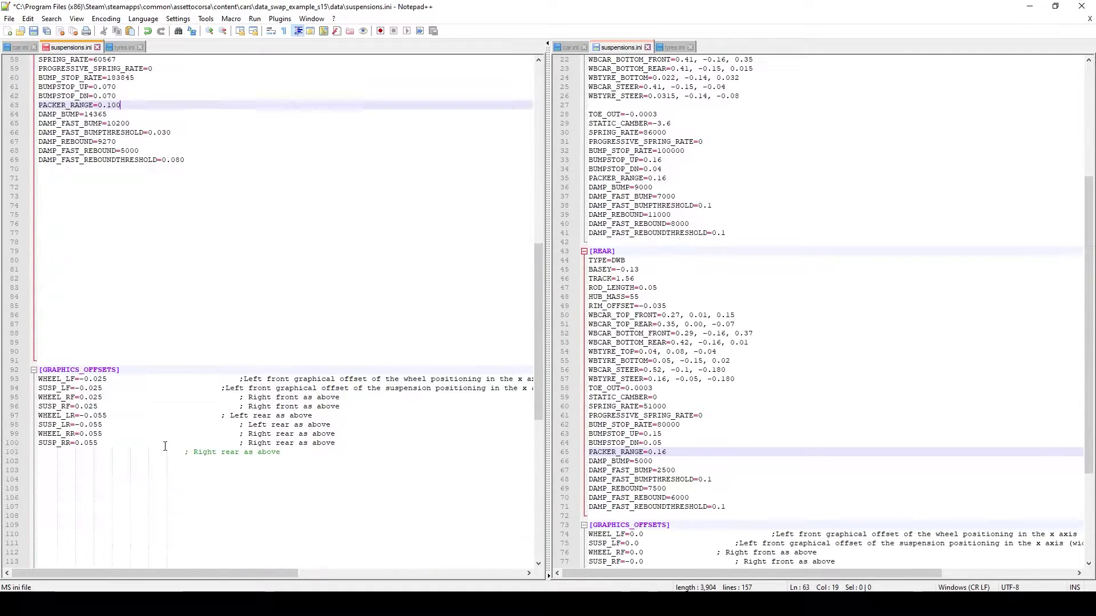
Replace the Example S15's [DAMAGE] section in suspensions.ini with the S14's, including MIN_VELOCITY=40, GAIN=0.0004 and MAX_DAMAGE=0.05.
scroll(146, 445, "down", 11)
scroll(137, 460, "down", 4)
left_click(112, 343)
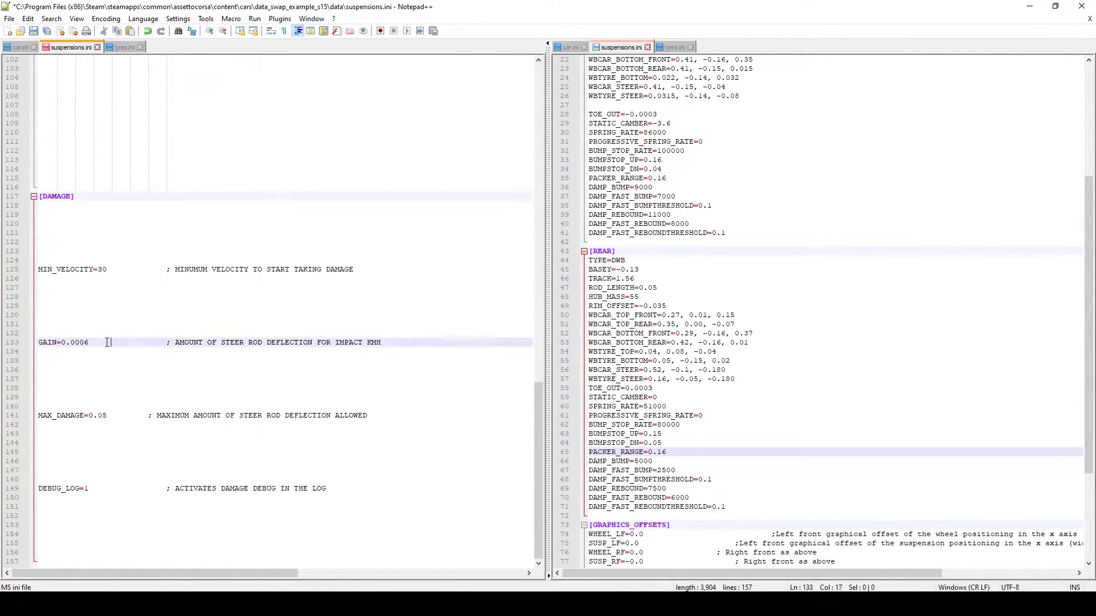
scroll(638, 492, "down", 6)
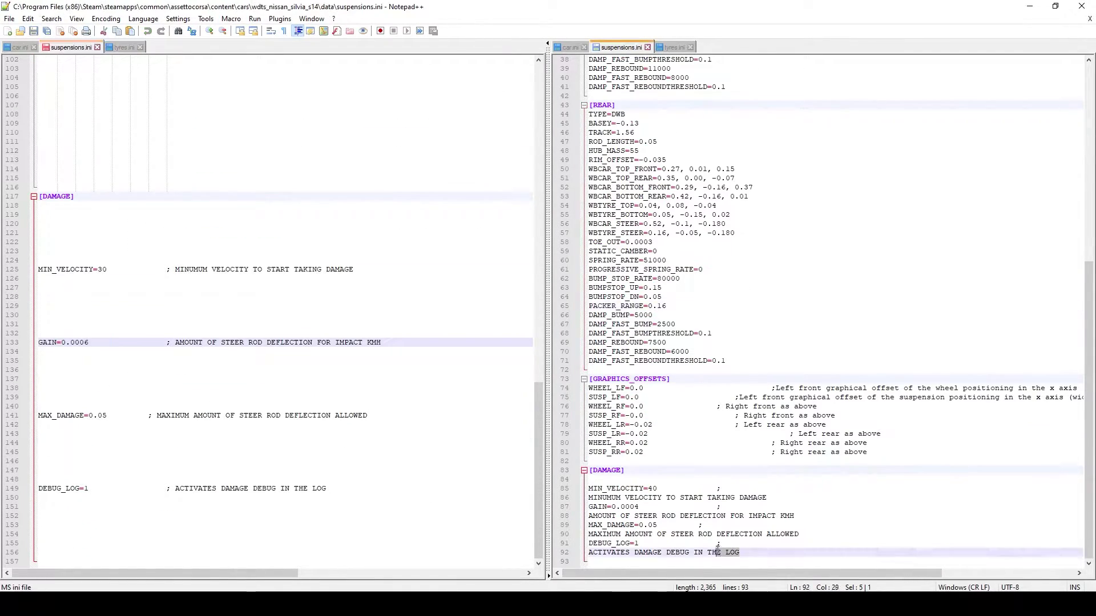
left_click_drag(712, 551, 577, 473)
key("ctrl+c")
left_click_drag(400, 535, 3, 201)
key("ctrl+v")
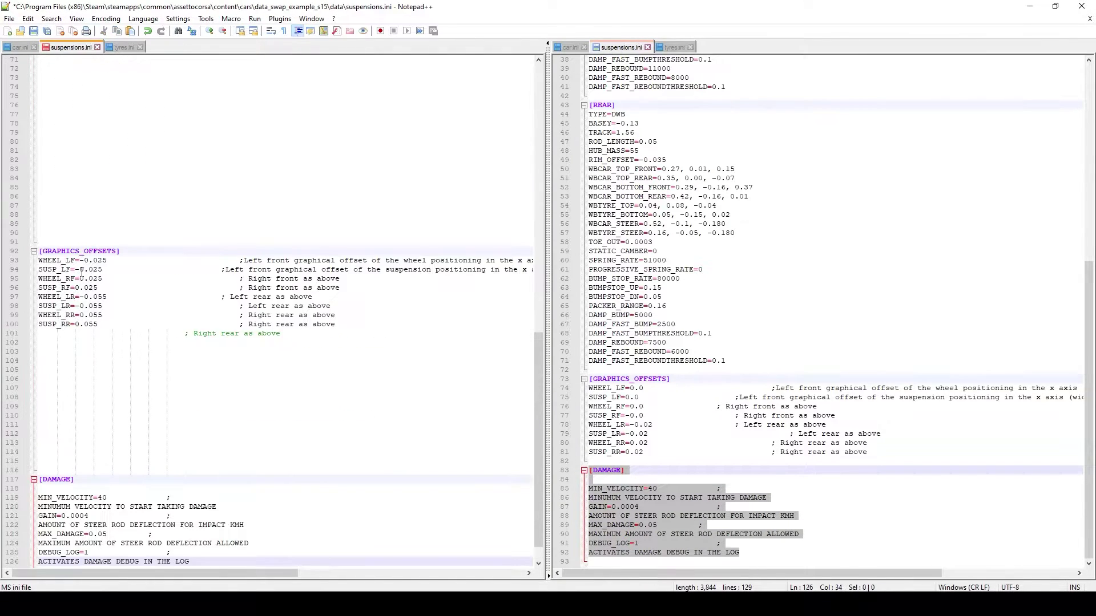
Delete the surplus blank lines between [GRAPHICS_OFFSETS] and [DAMAGE] in the Example S15's suspensions.ini.
left_click(121, 460)
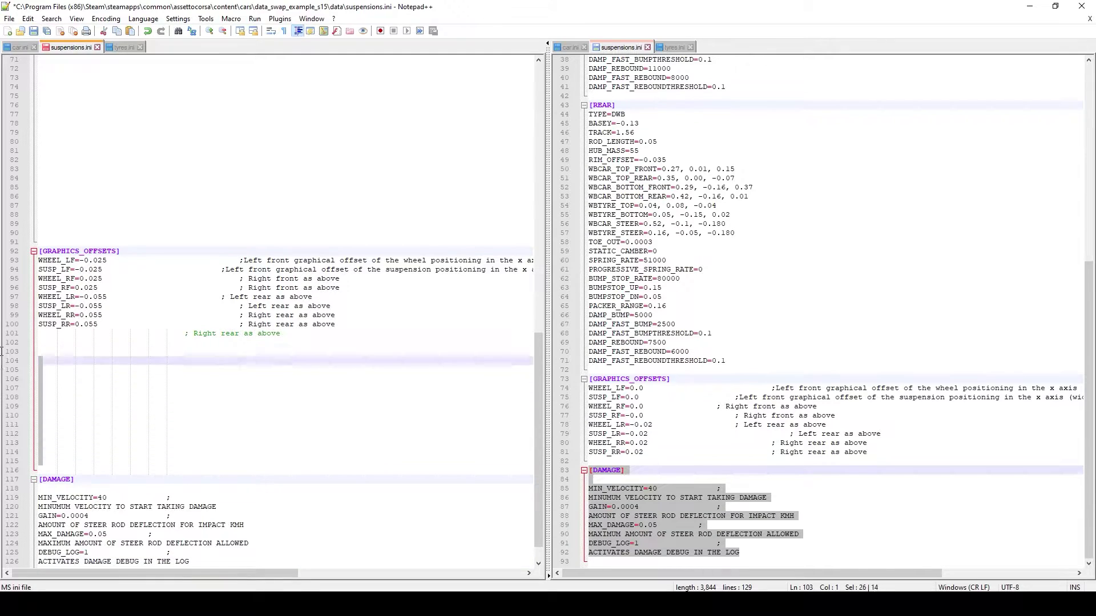
key("BackSpace")
key("BackSpace")
key("BackSpace")
key("BackSpace")
key("BackSpace")
key("BackSpace")
key("BackSpace")
key("BackSpace")
key("BackSpace")
key("BackSpace")
key("BackSpace")
key("BackSpace")
key("BackSpace")
Replace the Example S15's [ARB], [FRONT] and [REAR] suspension sections with the S14's, including antiroll bar values FRONT=23000 and REAR=6000.
scroll(184, 409, "up", 4)
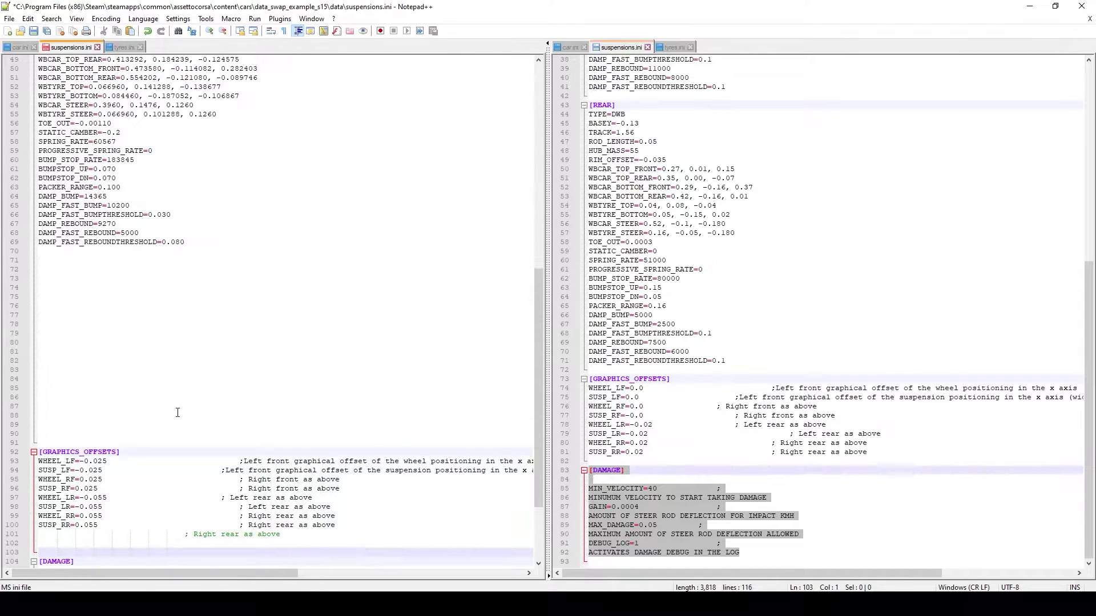
scroll(751, 425, "up", 2)
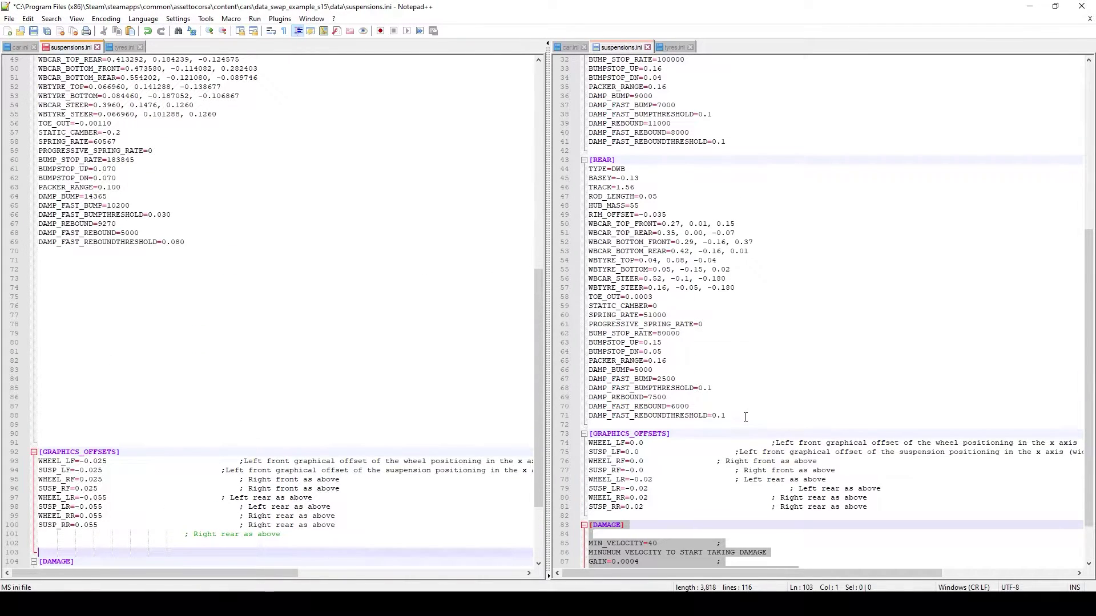
left_click_drag(746, 416, 593, 123)
key("ctrl+c")
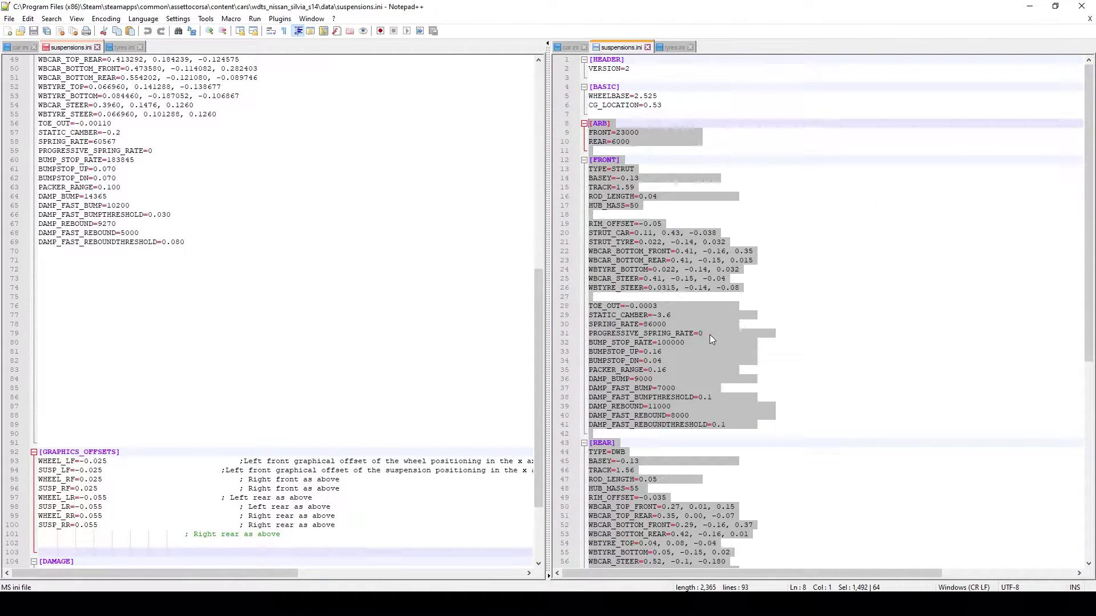
scroll(228, 399, "down", 2)
left_click_drag(109, 361, 15, 126)
key("ctrl+v")
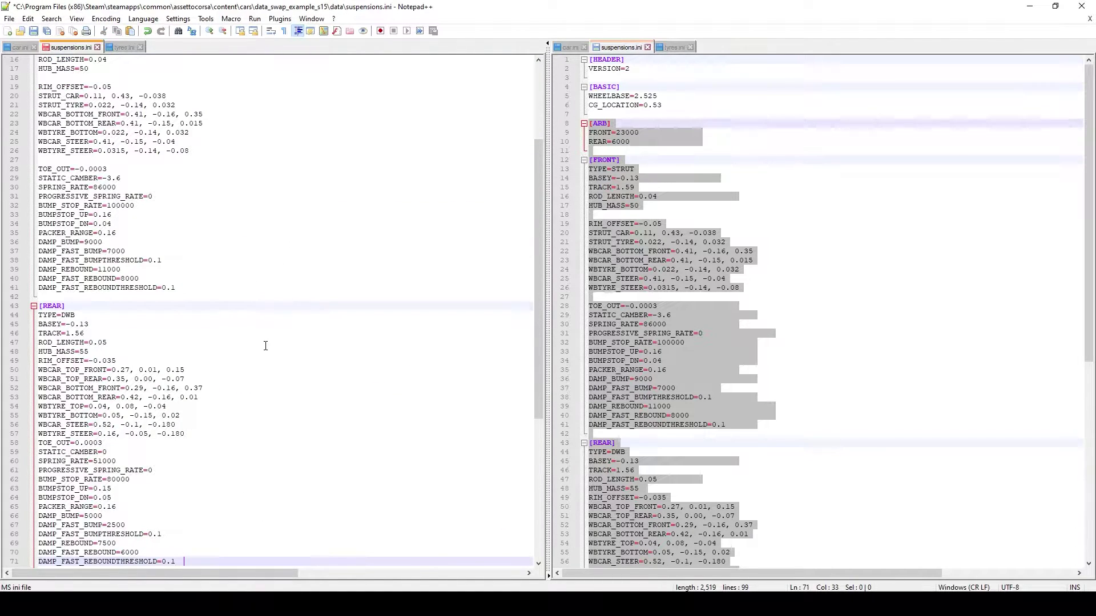
scroll(270, 371, "down", 4)
left_click(276, 413)
scroll(341, 415, "up", 9)
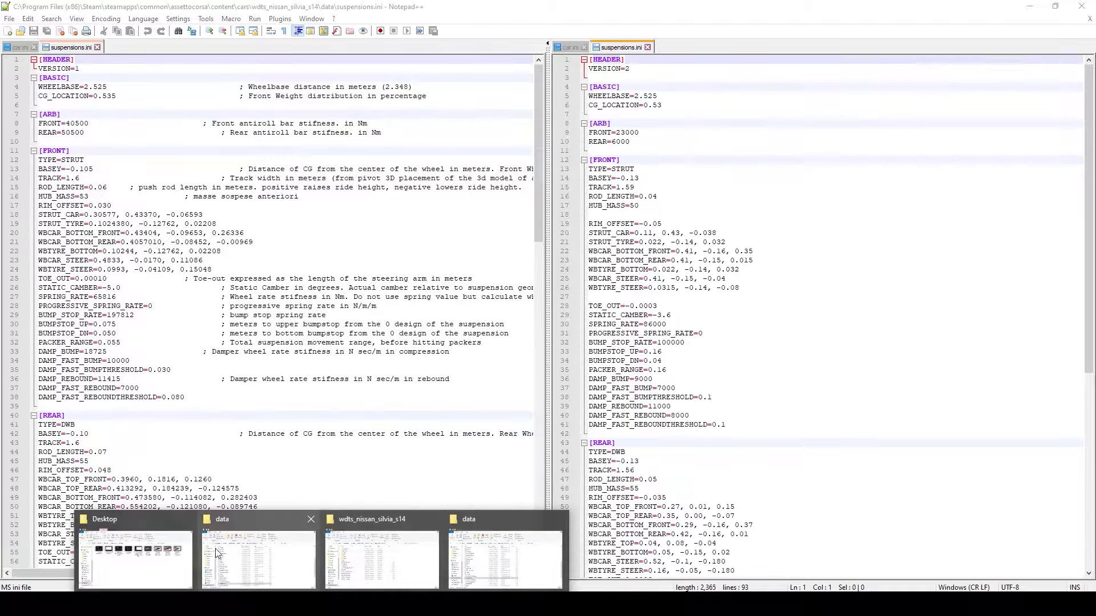
Open tyres.ini from the data_swap_example_s15 data folder in the Notepad++ view holding the Example S15's files.
left_click(261, 562)
scroll(216, 342, "down", 4)
left_click(191, 344)
left_click_drag(190, 347, 134, 57)
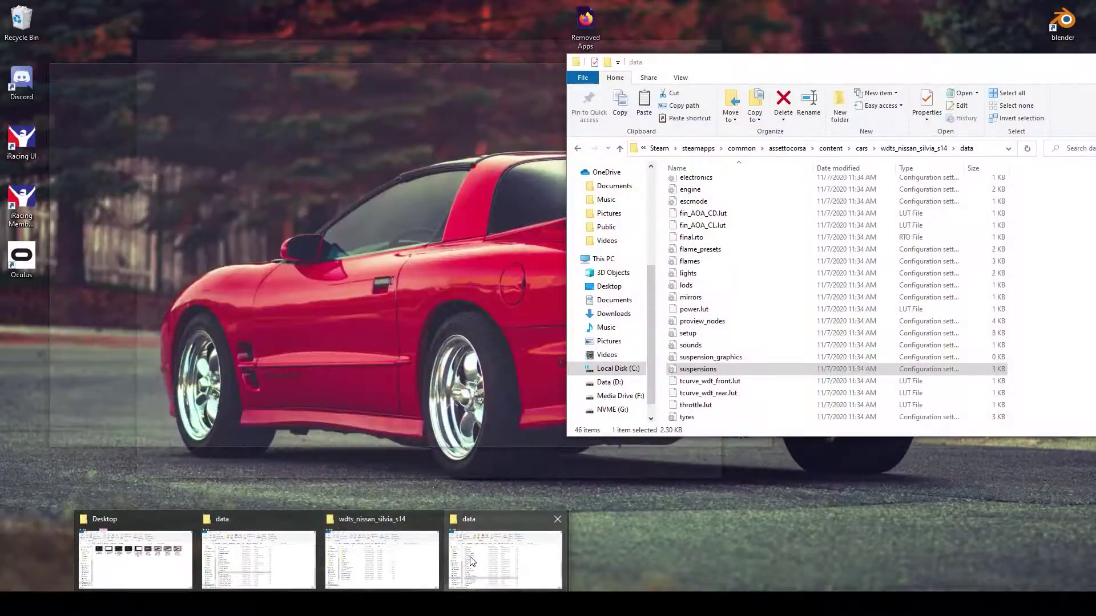
Open tyres.ini from the wdts_nissan_silvia_s14 data folder in the Notepad++ view holding the S14's files.
left_click(472, 561)
scroll(702, 353, "down", 3)
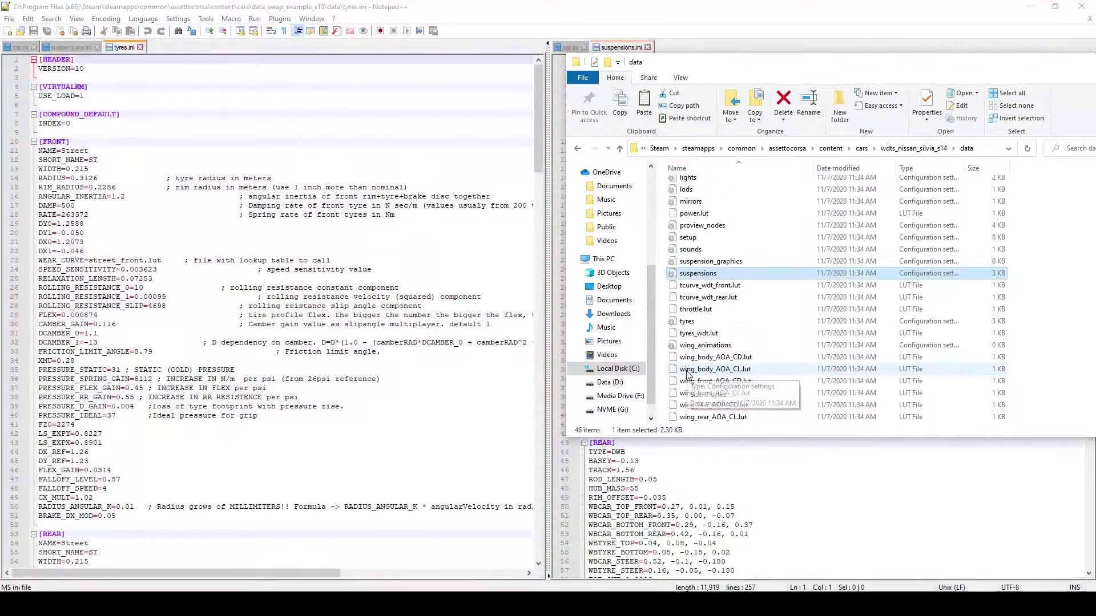
left_click(687, 321)
left_click_drag(691, 322, 682, 49)
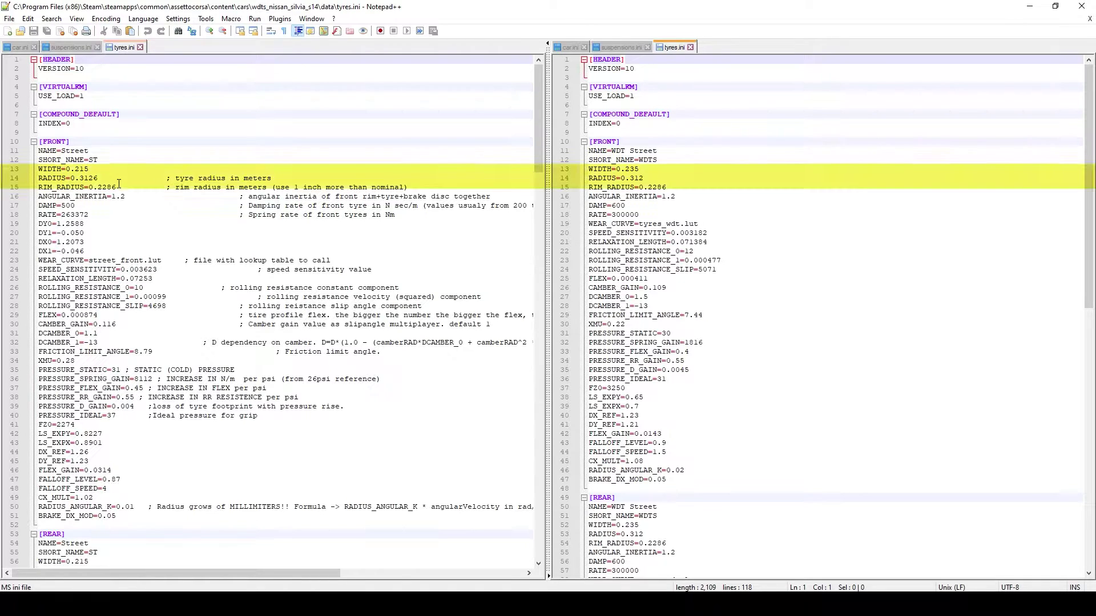
Compare the front and rear tyre RADIUS values in the Example S15's and S14's tyres.ini files.
left_click_drag(117, 179, 35, 178)
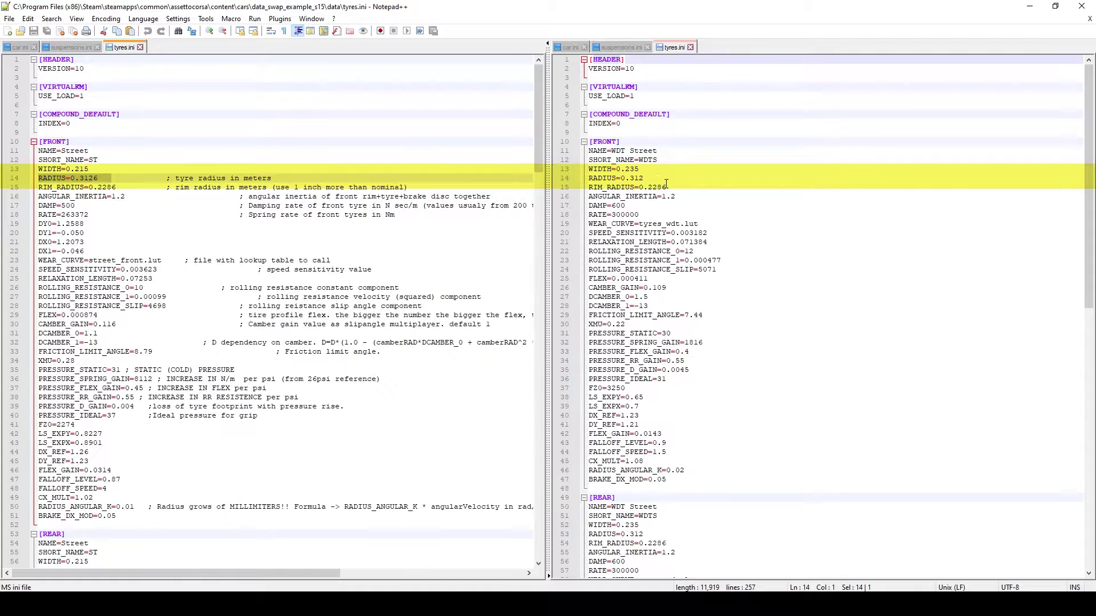
left_click_drag(643, 179, 592, 178)
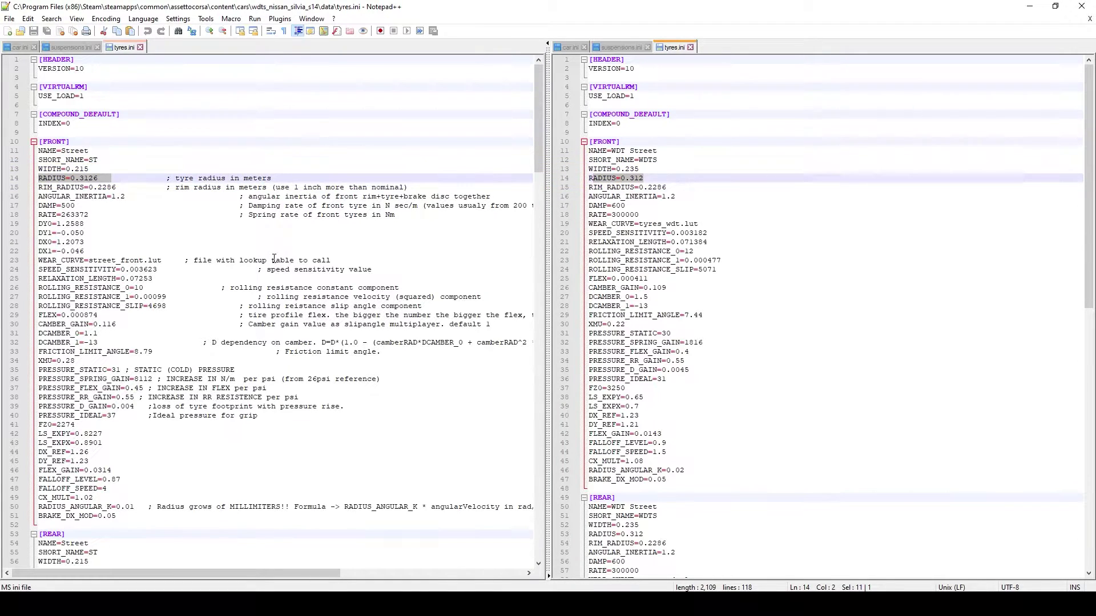
scroll(274, 258, "down", 5)
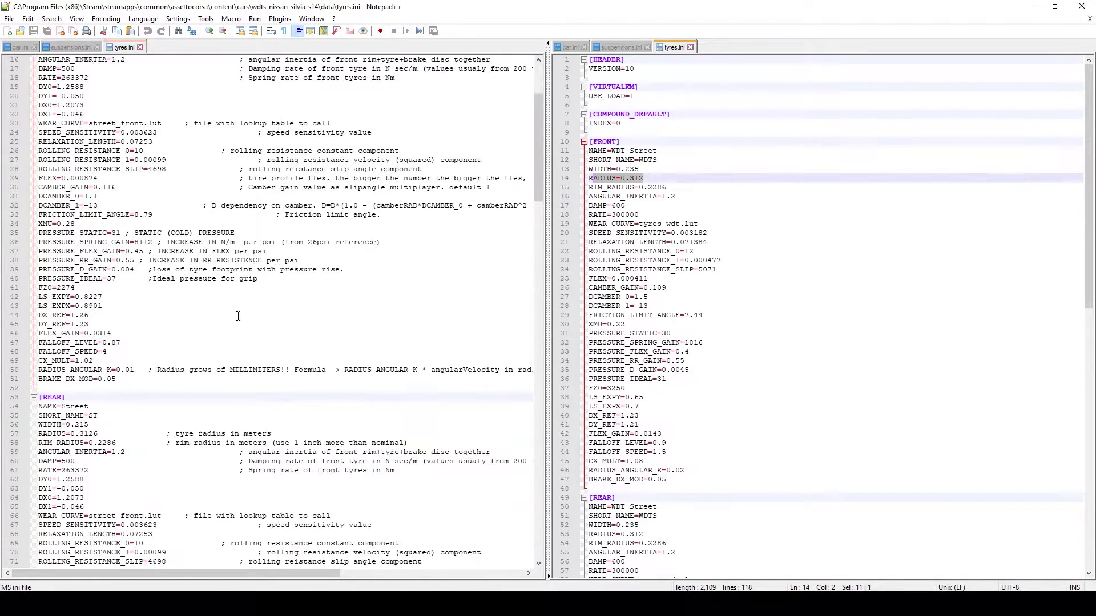
left_click_drag(98, 435, 74, 434)
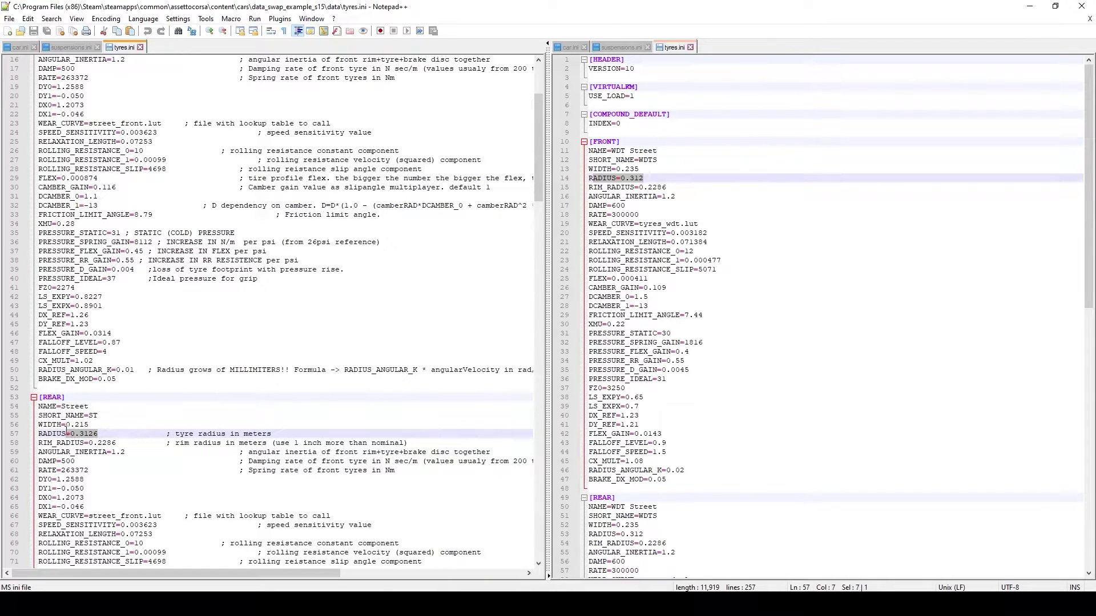
left_click(644, 534)
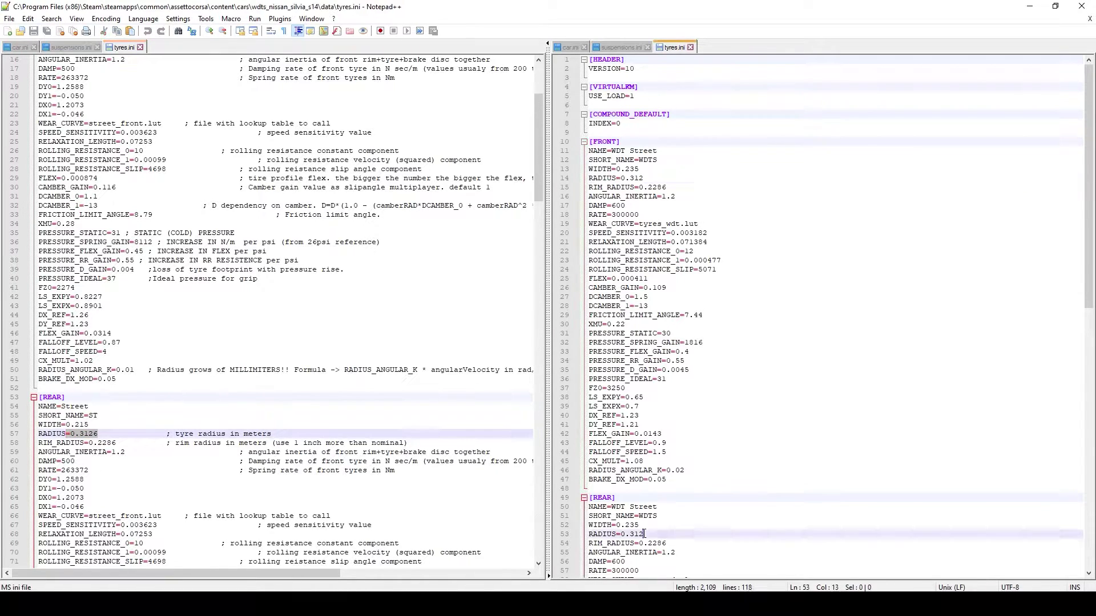
left_click_drag(644, 534, 593, 534)
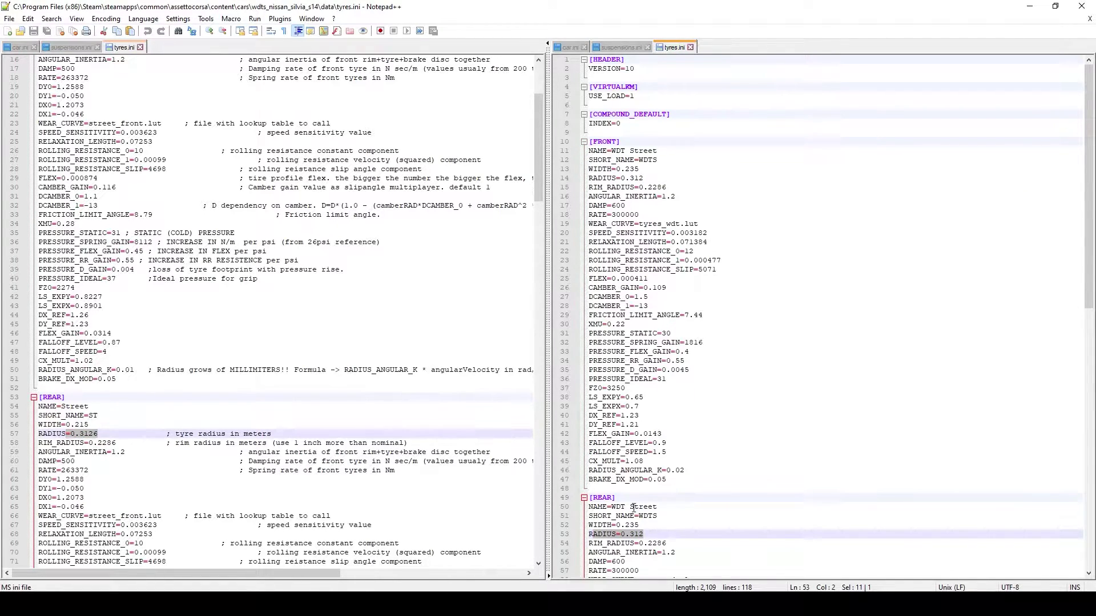
Copy everything from the [FRONT] section through the end of [THERMAL_REAR] in the S14's tyres.ini.
scroll(333, 413, "down", 20)
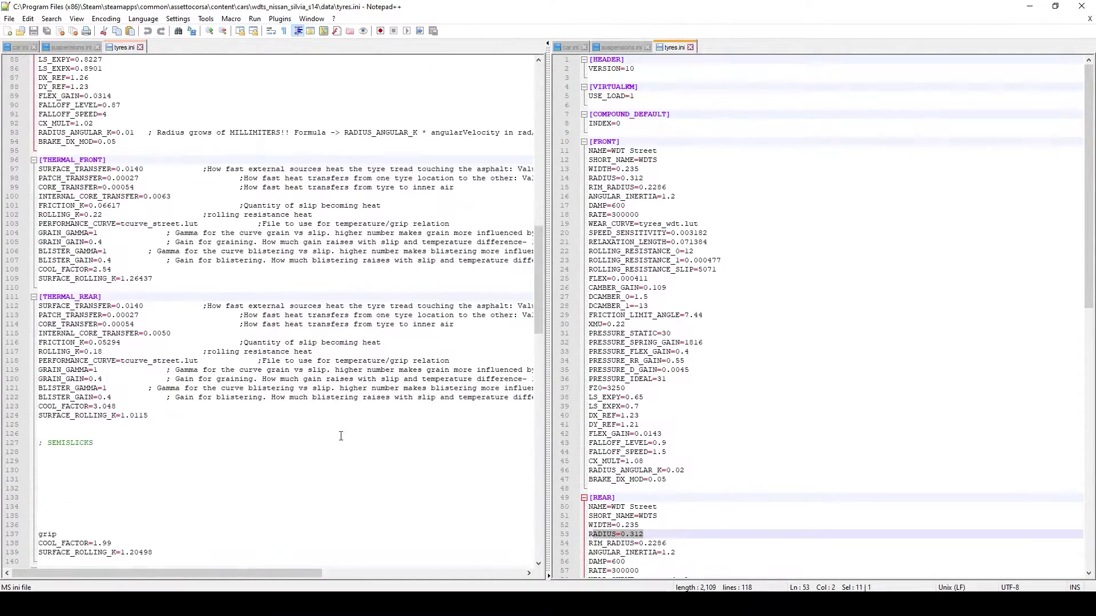
scroll(638, 479, "down", 20)
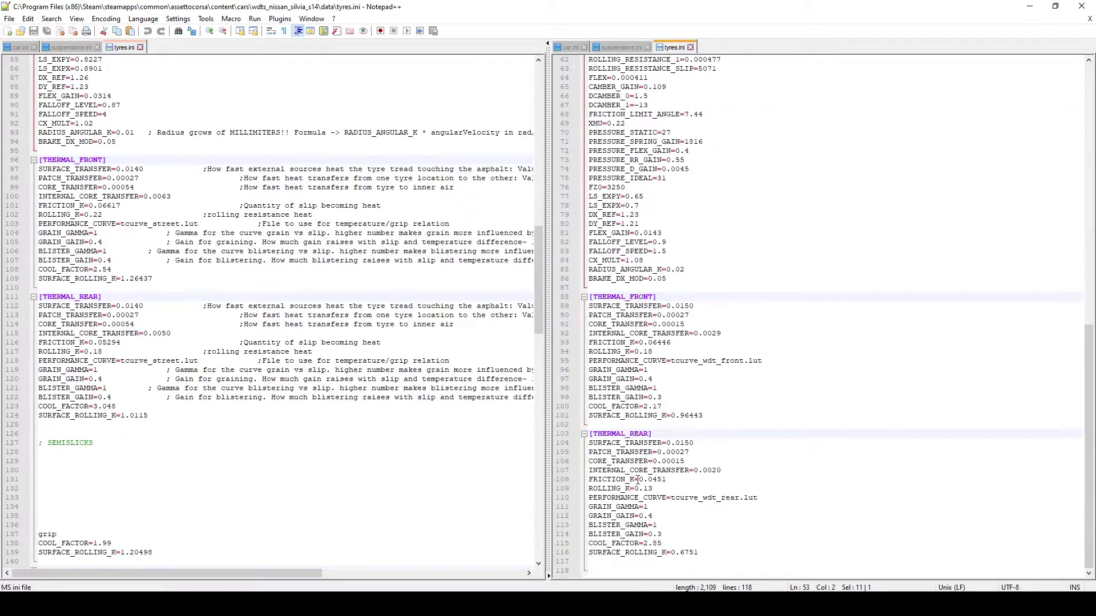
left_click_drag(747, 561, 578, 143)
key("ctrl+c")
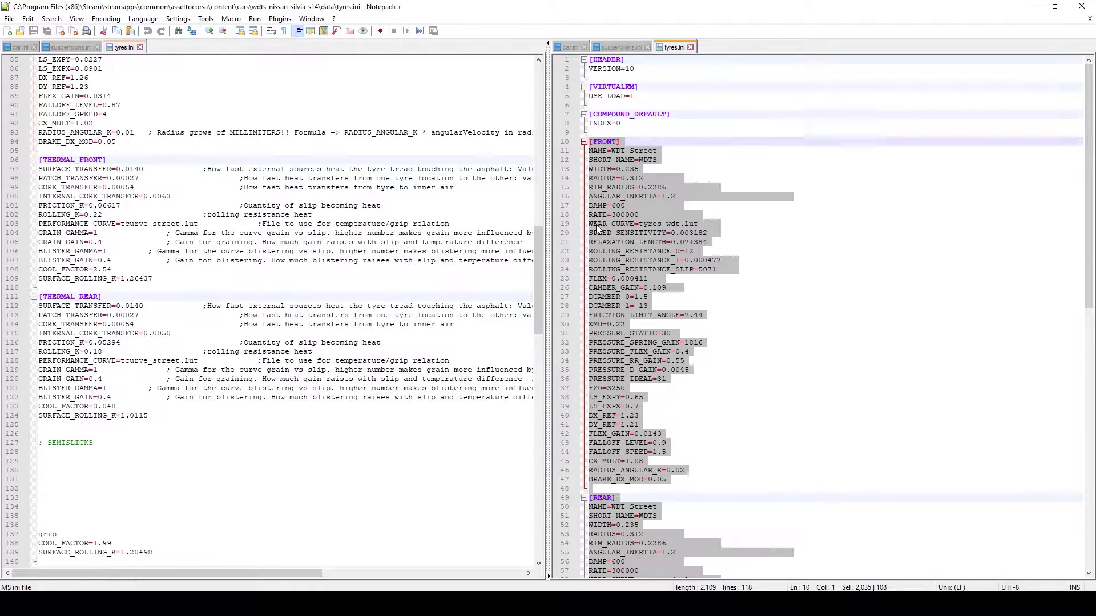
Replace all tyre sections from [FRONT] onward in the Example S15's tyres.ini with the copied S14 sections and save the file.
scroll(622, 259, "down", 1)
scroll(196, 403, "down", 20)
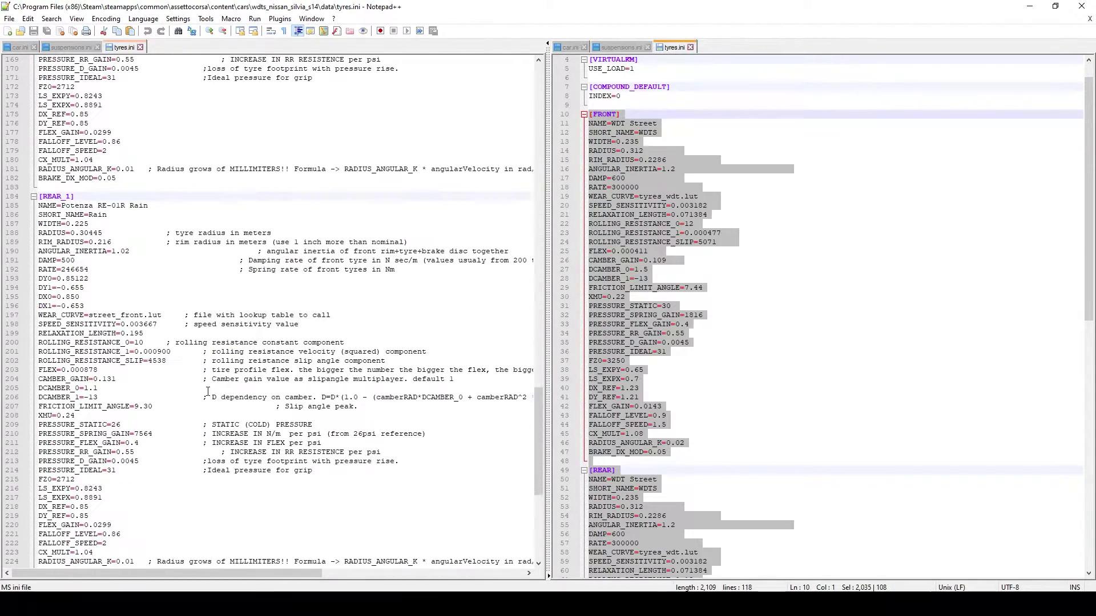
left_click_drag(194, 550, 21, 141)
scroll(228, 451, "up", 20)
scroll(227, 433, "up", 20)
scroll(229, 433, "up", 6)
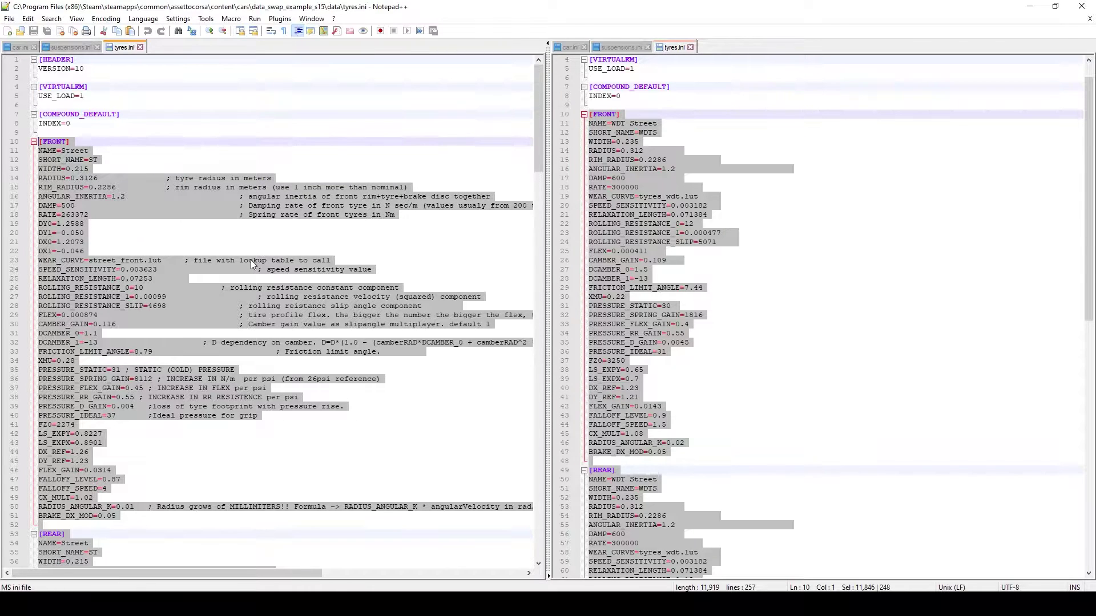
key("ctrl+v")
scroll(262, 271, "up", 14)
key("ctrl+s")
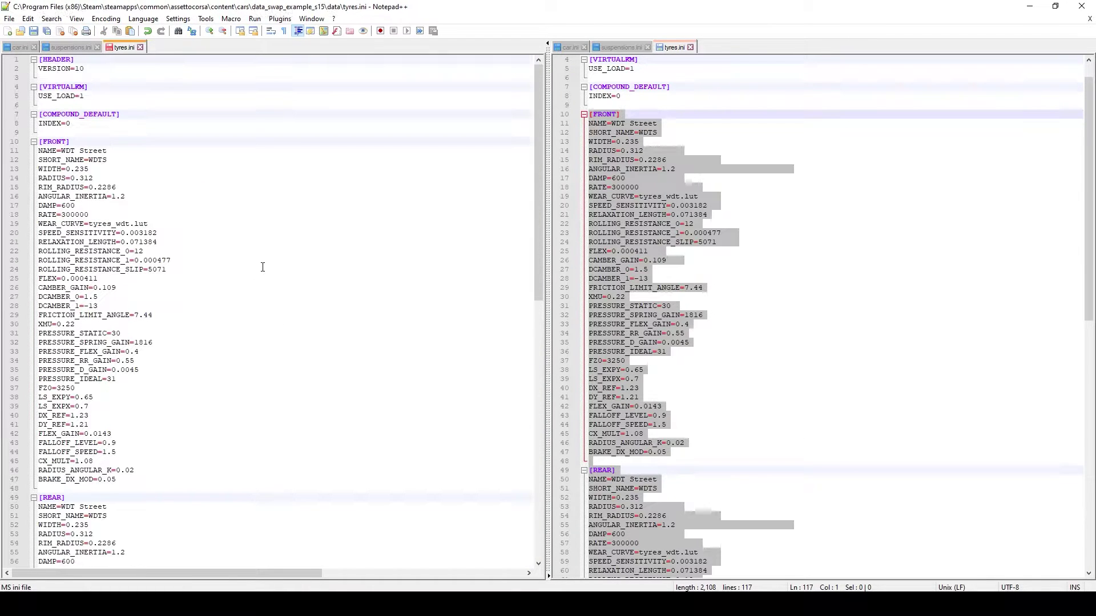
left_click(338, 329)
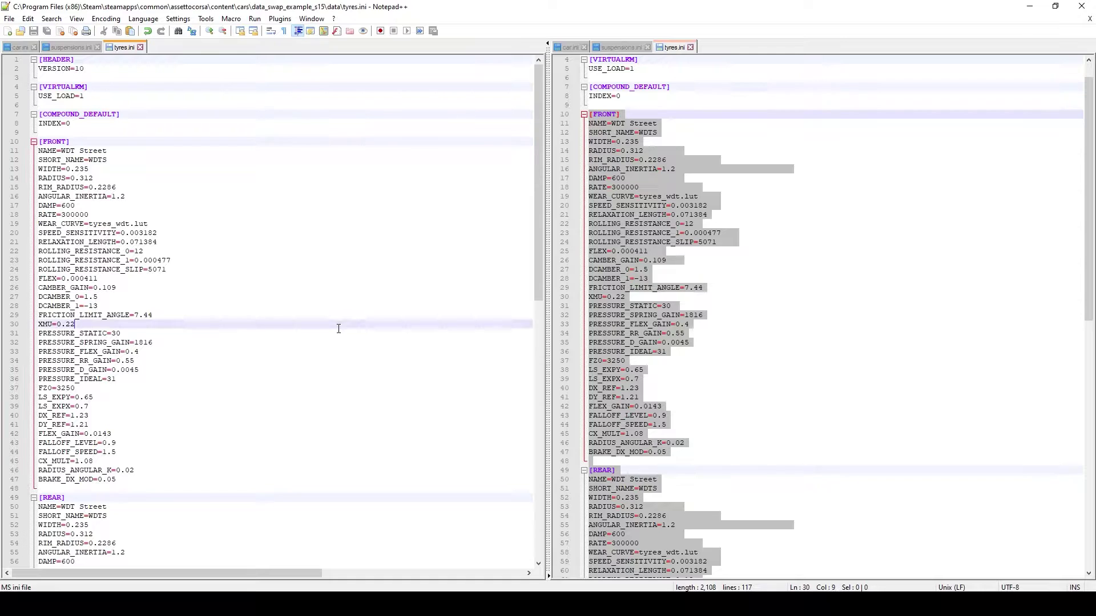
left_click(742, 351)
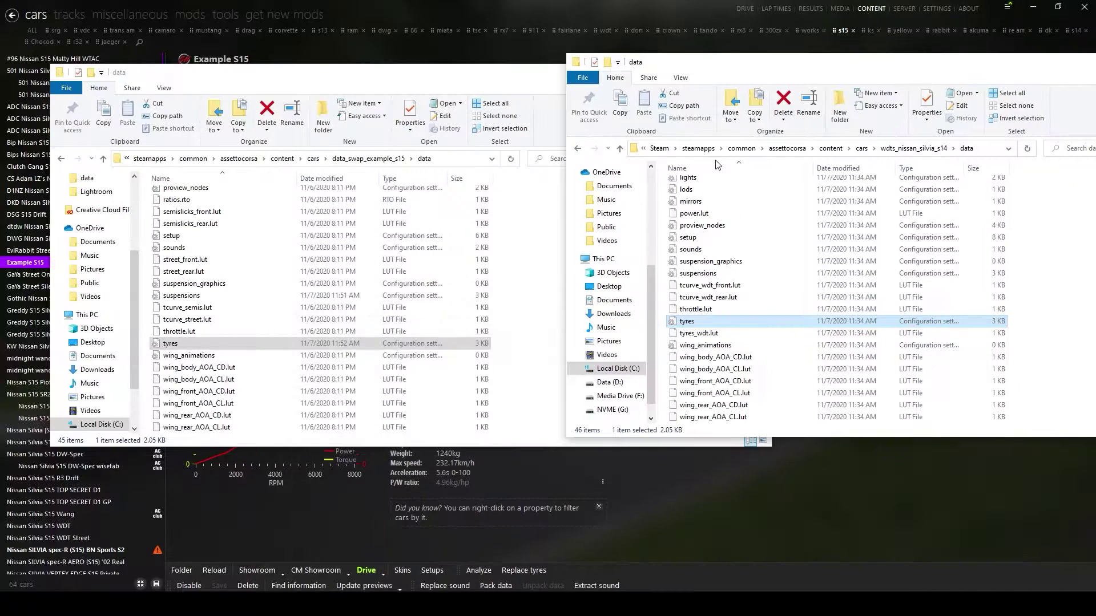
Switch to File Explorer and select the aero, brakes, drivetrain, electronics and engine files in the wdts_nissan_silvia_s14 data folder.
left_click(921, 152)
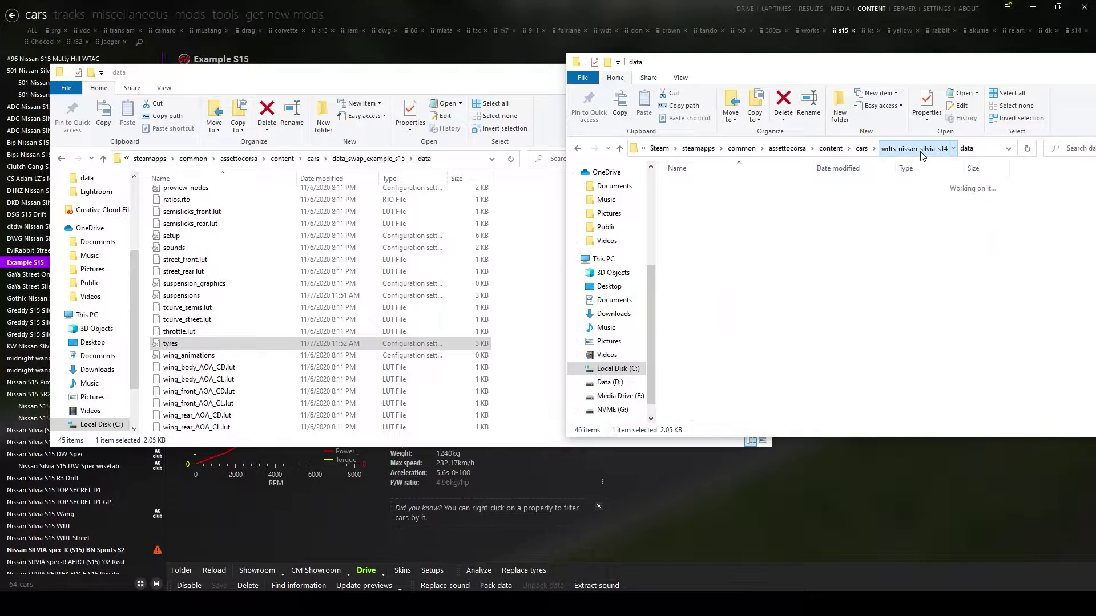
double_click(688, 208)
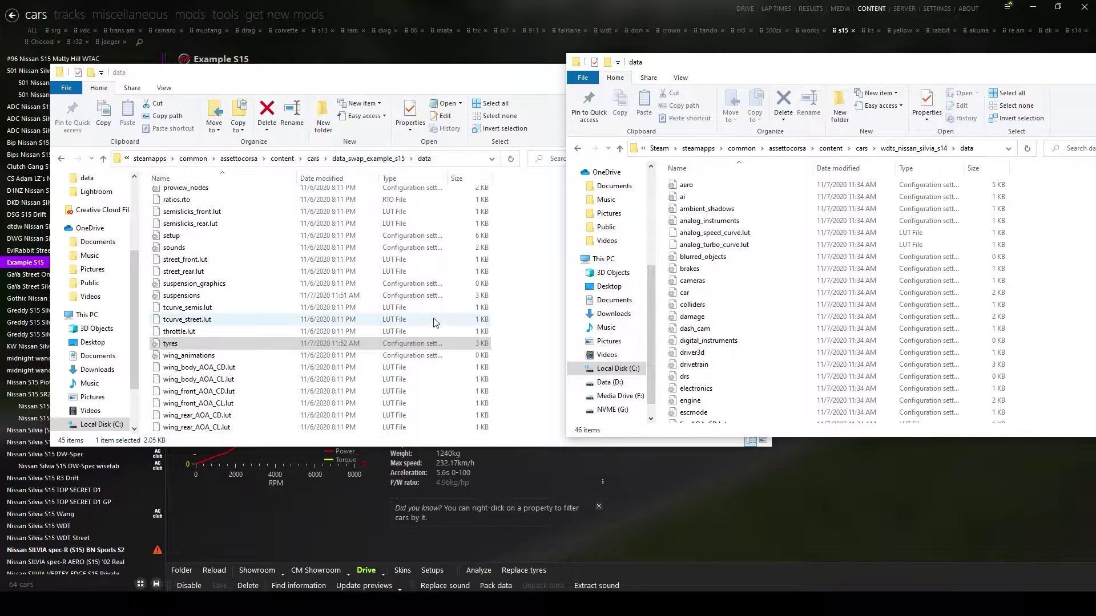
scroll(322, 382, "up", 8)
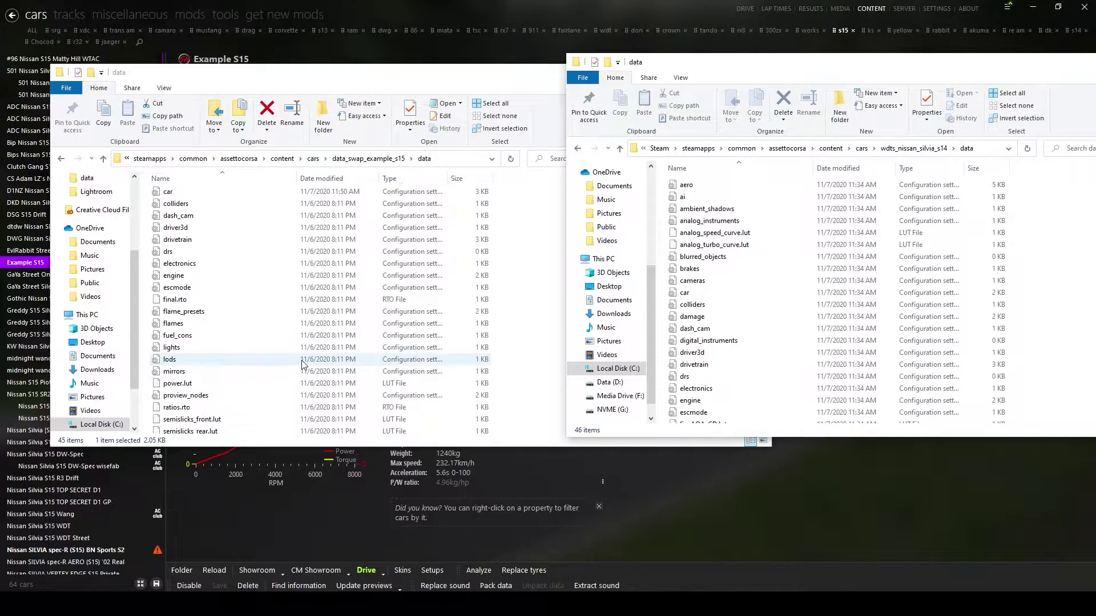
left_click(730, 185)
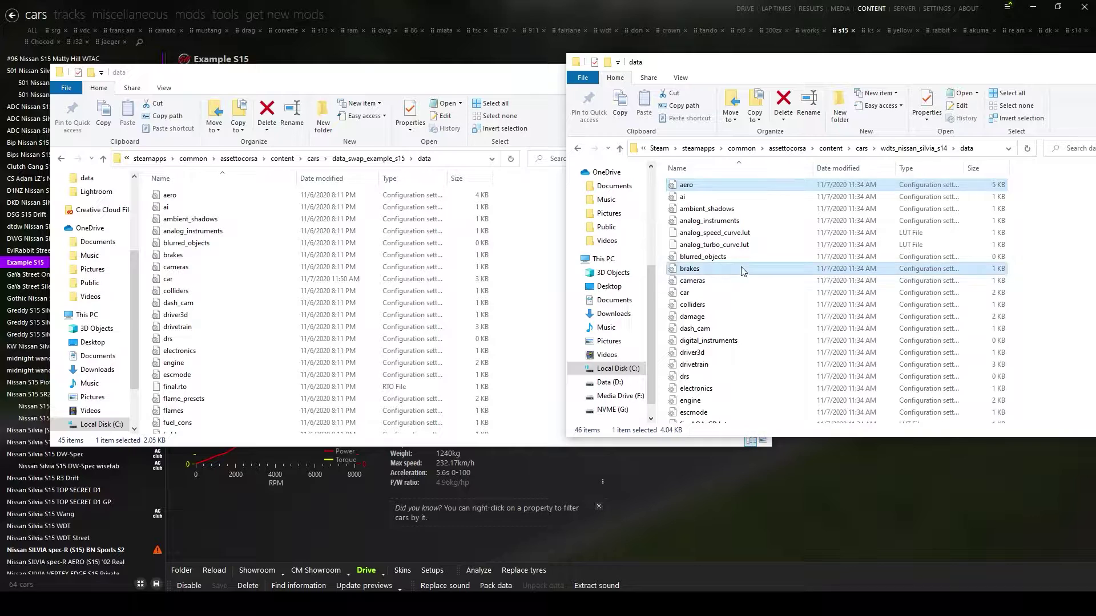
left_click(742, 268, "ctrl")
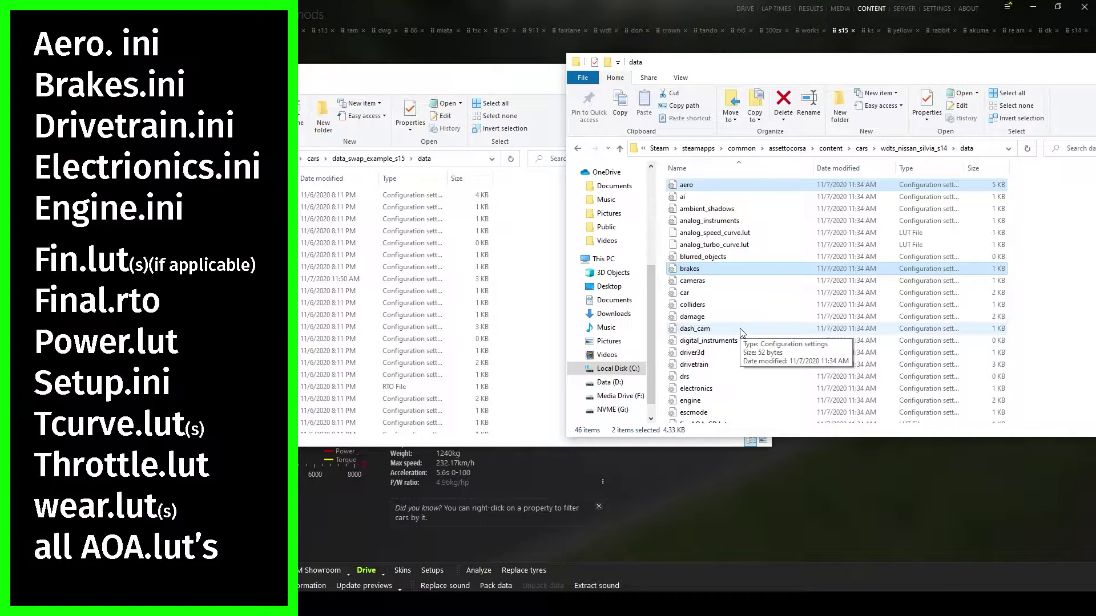
left_click(740, 363, "ctrl")
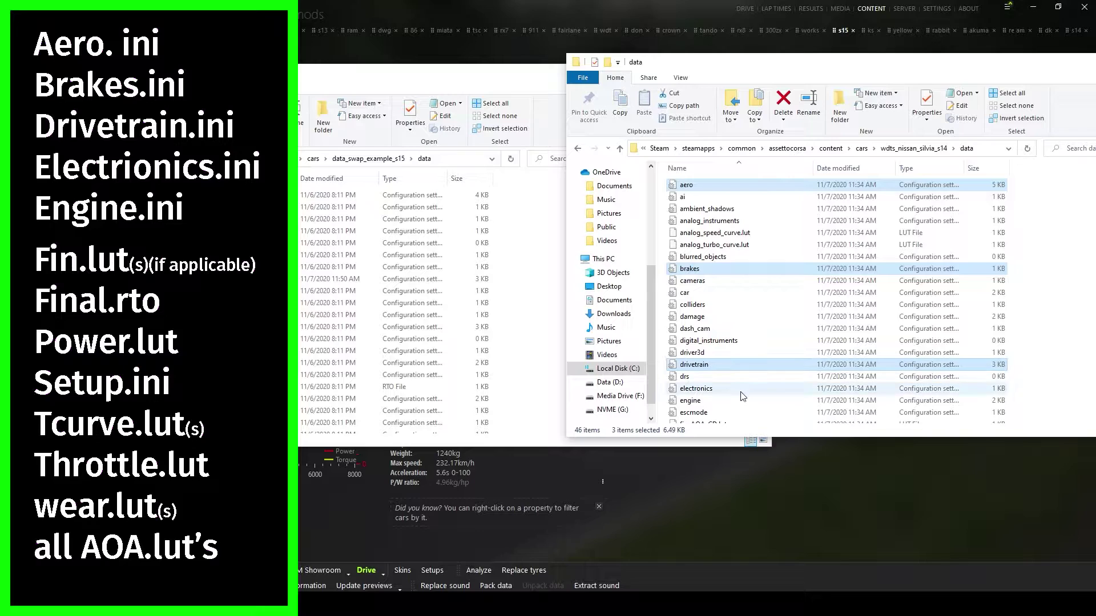
left_click(740, 390, "ctrl")
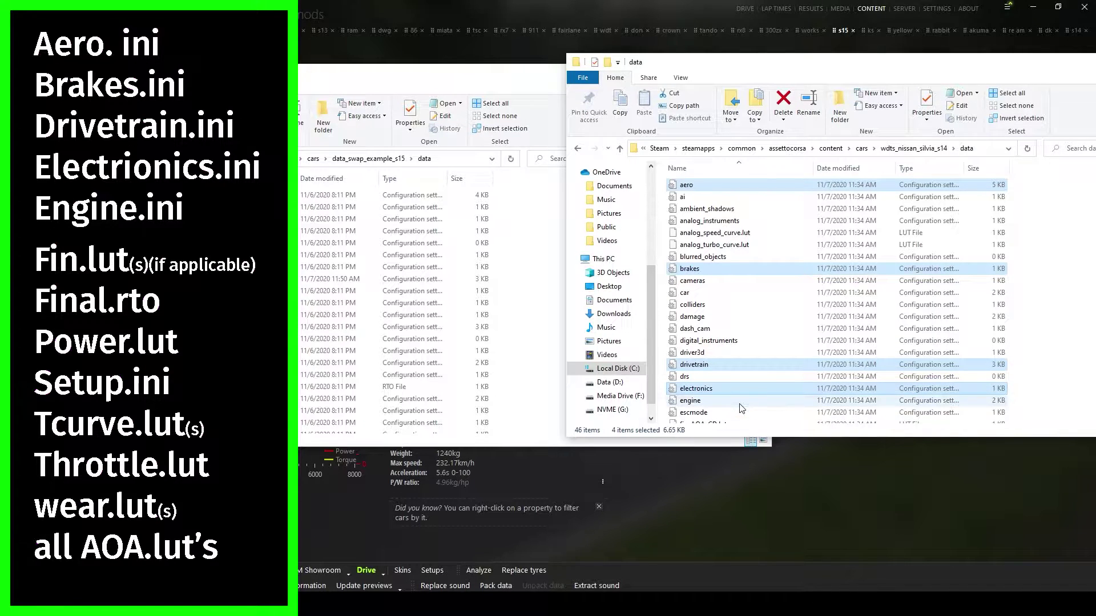
left_click(740, 401, "ctrl")
Add fin_AOA_CD.lut, fin_AOA_CL.lut, final.rto, power.lut and setup to the S14 file selection.
scroll(740, 399, "down", 3)
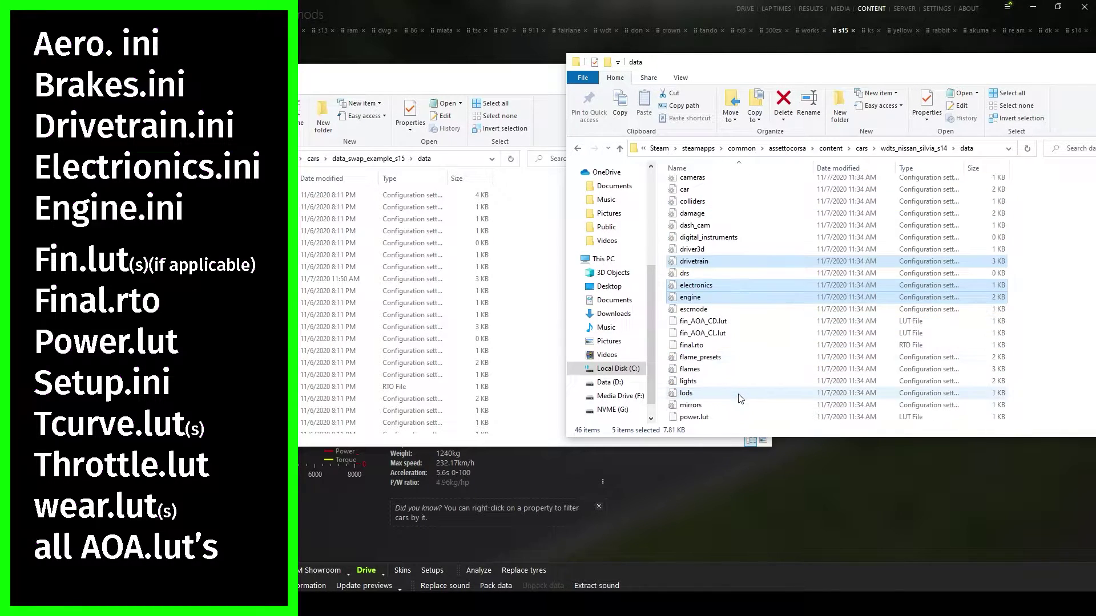
left_click(742, 321, "ctrl")
left_click(743, 334, "ctrl")
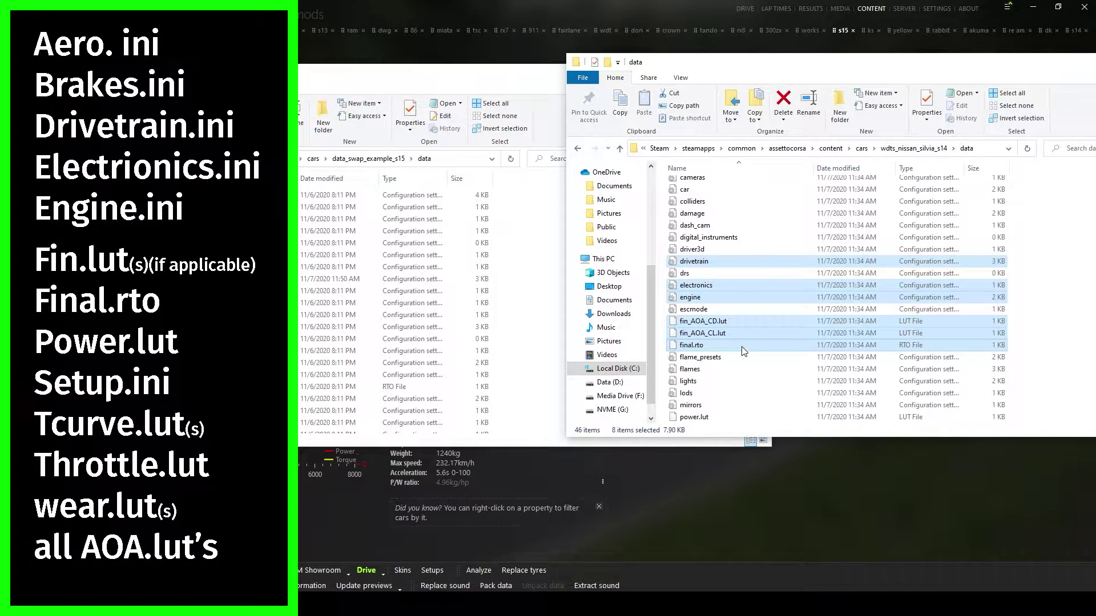
scroll(741, 351, "down", 2)
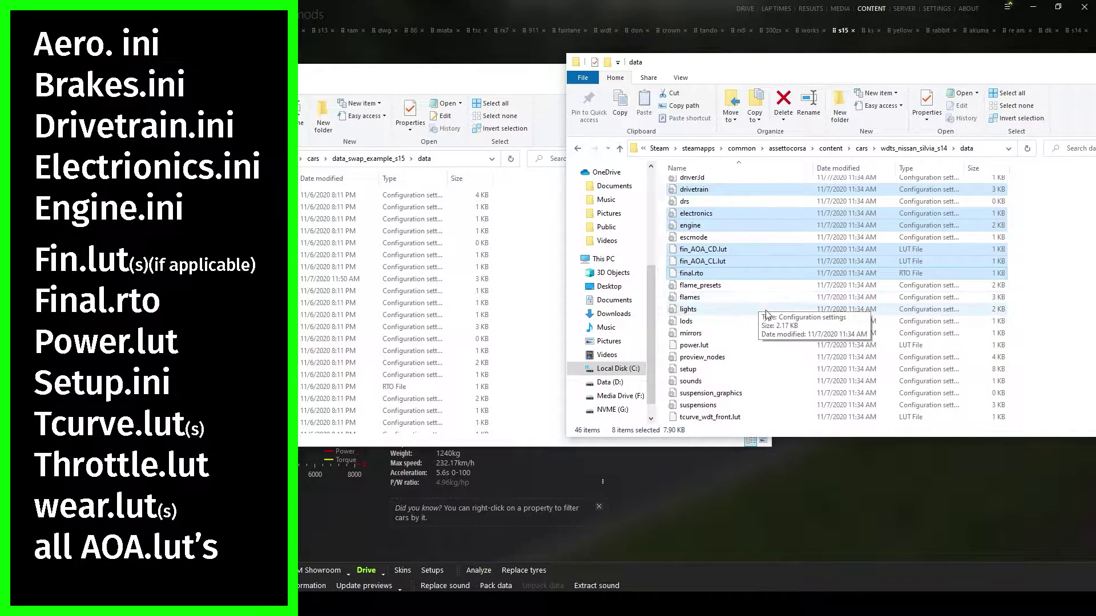
left_click(769, 345, "ctrl")
scroll(768, 351, "down", 4)
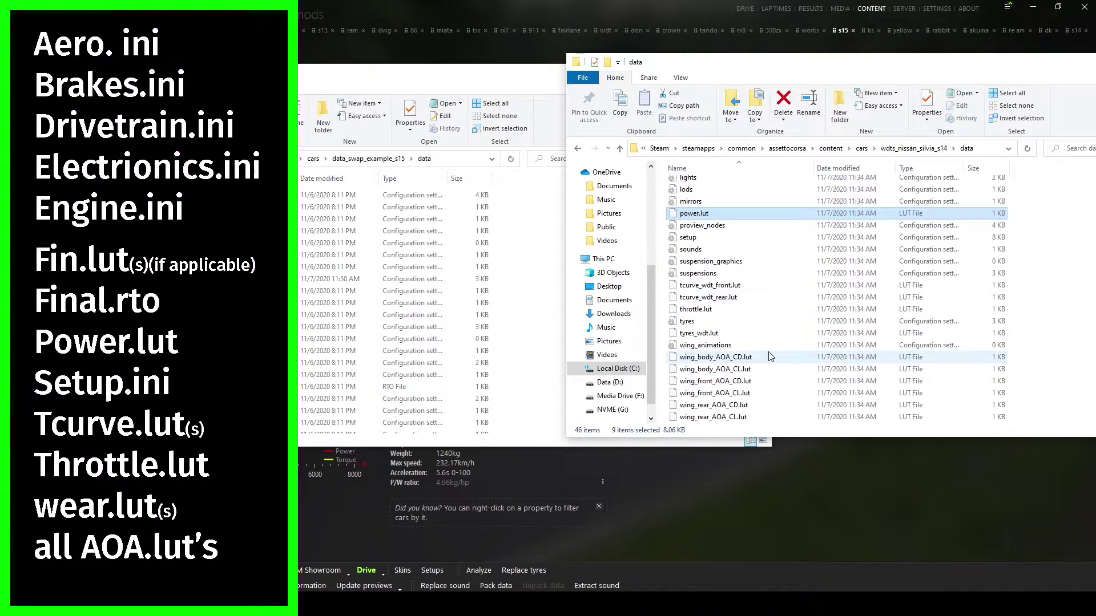
left_click(769, 239, "ctrl")
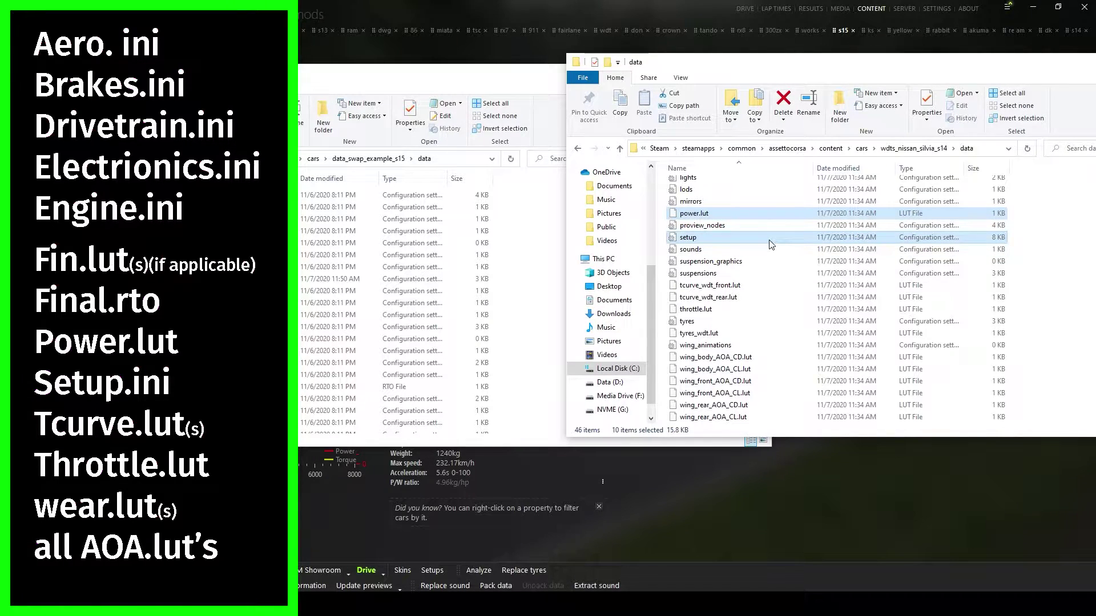
Add tcurve_wdt_front.lut, tcurve_wdt_rear.lut, throttle.lut, tyres_wdt.lut and the six wing body, front and rear AOA .lut files to the selection.
left_click(786, 287, "ctrl")
left_click(790, 298, "ctrl")
left_click(788, 309, "ctrl")
left_click(786, 334, "ctrl")
left_click(788, 357, "ctrl")
left_click(788, 369, "ctrl")
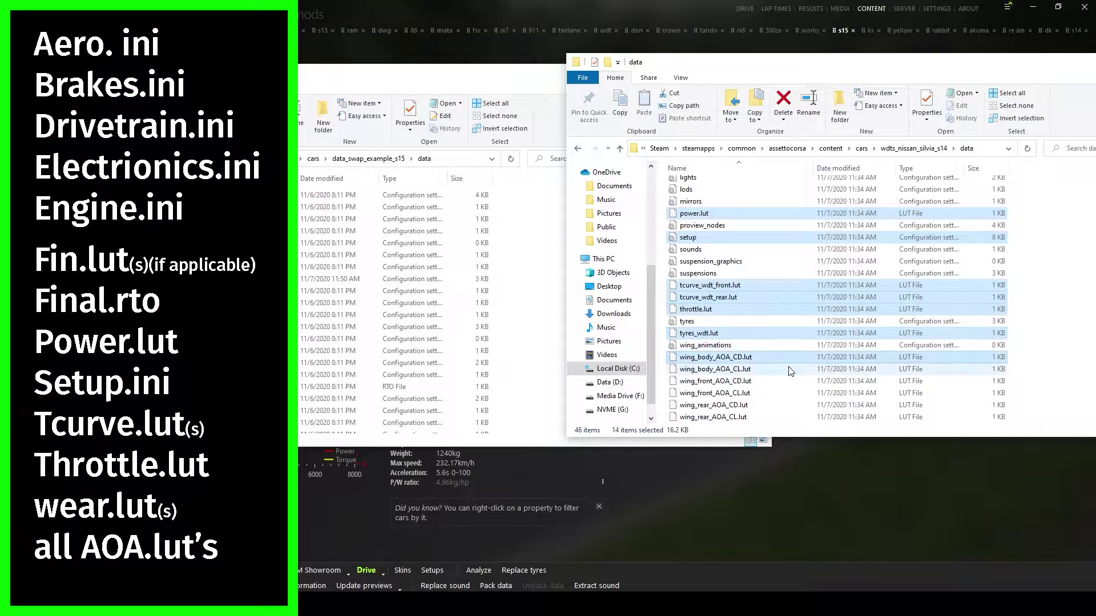
left_click(788, 381, "ctrl")
left_click(787, 393, "ctrl")
left_click(783, 406, "ctrl")
left_click(784, 417, "ctrl")
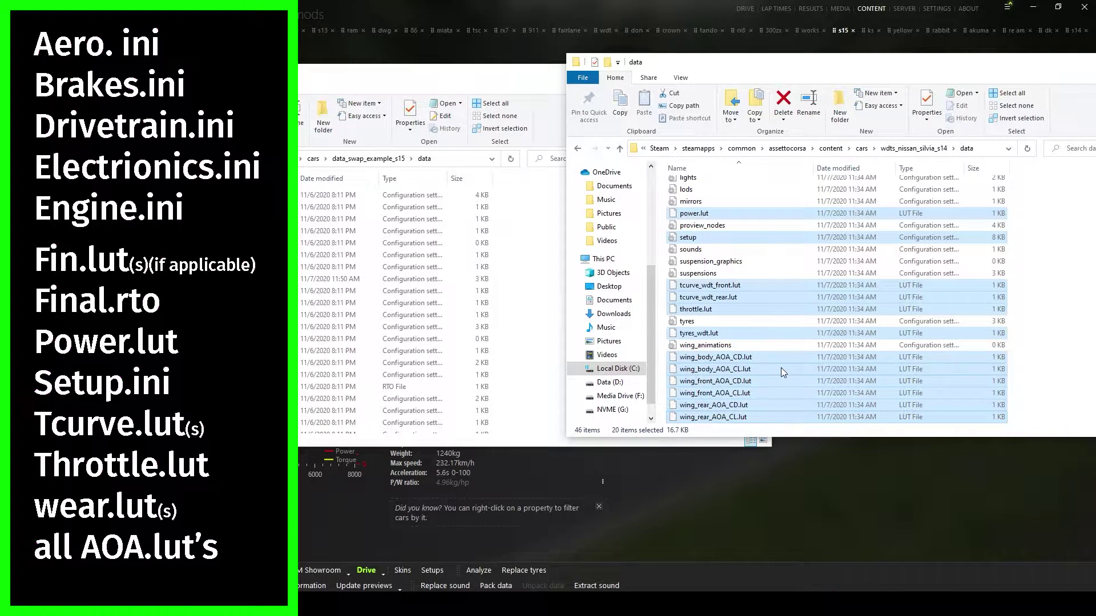
Copy the selected S14 files into the data_swap_example_s15 data folder, replacing the files with the same names.
scroll(780, 368, "up", 8)
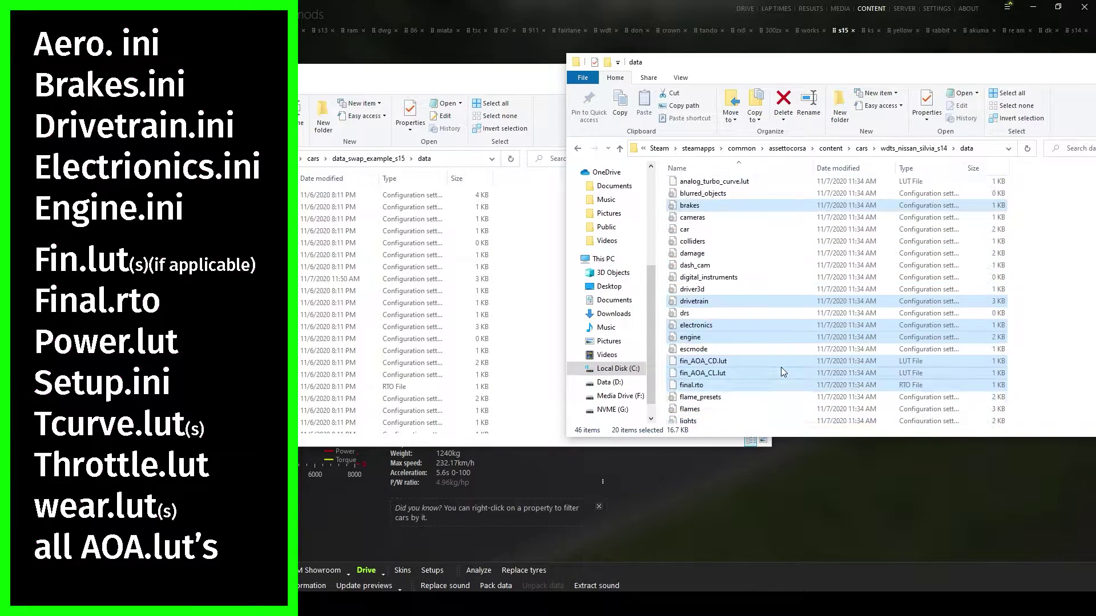
scroll(781, 368, "up", 1)
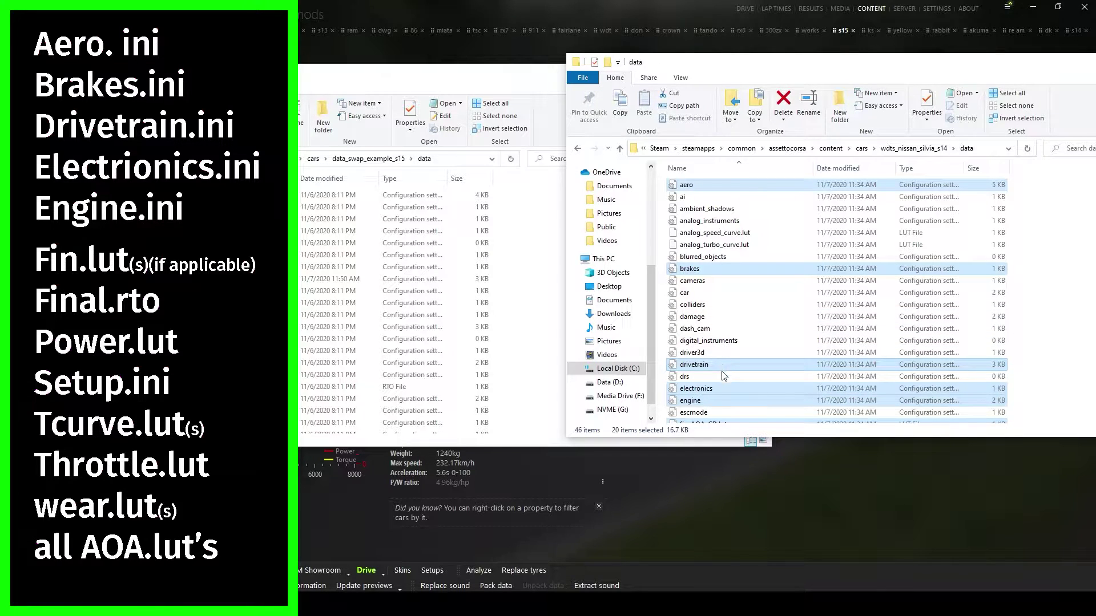
scroll(721, 371, "down", 3)
scroll(723, 380, "down", 1)
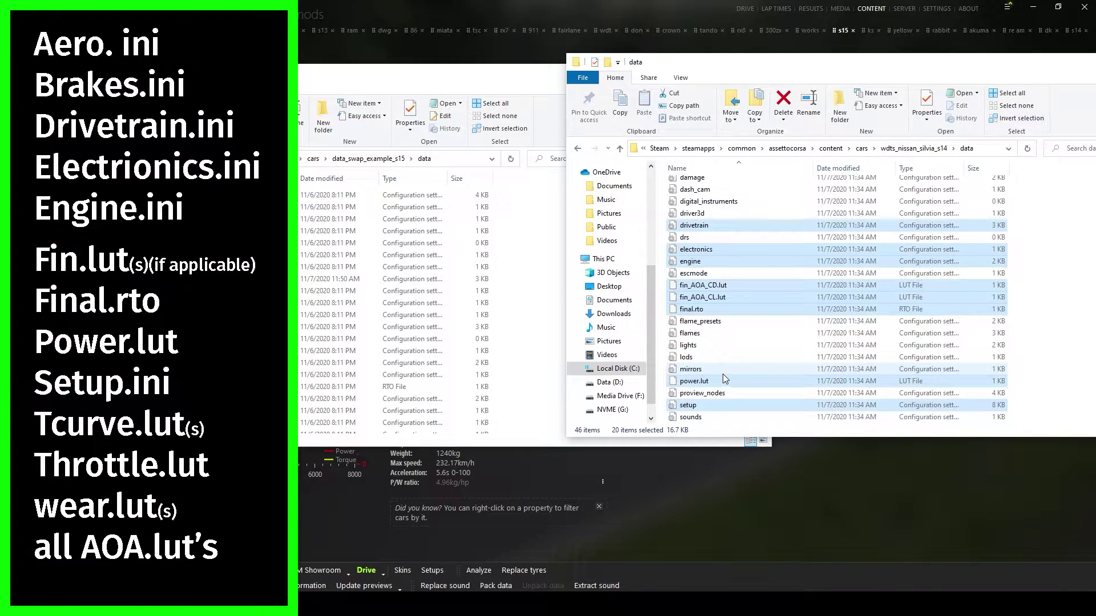
scroll(722, 374, "down", 3)
scroll(723, 376, "down", 2)
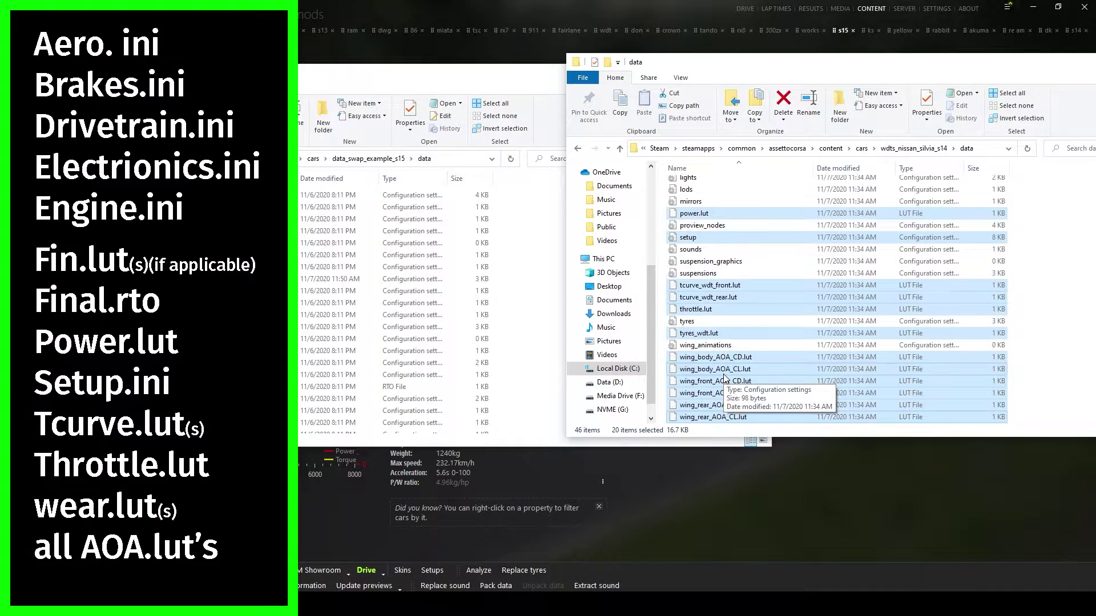
left_click(323, 80)
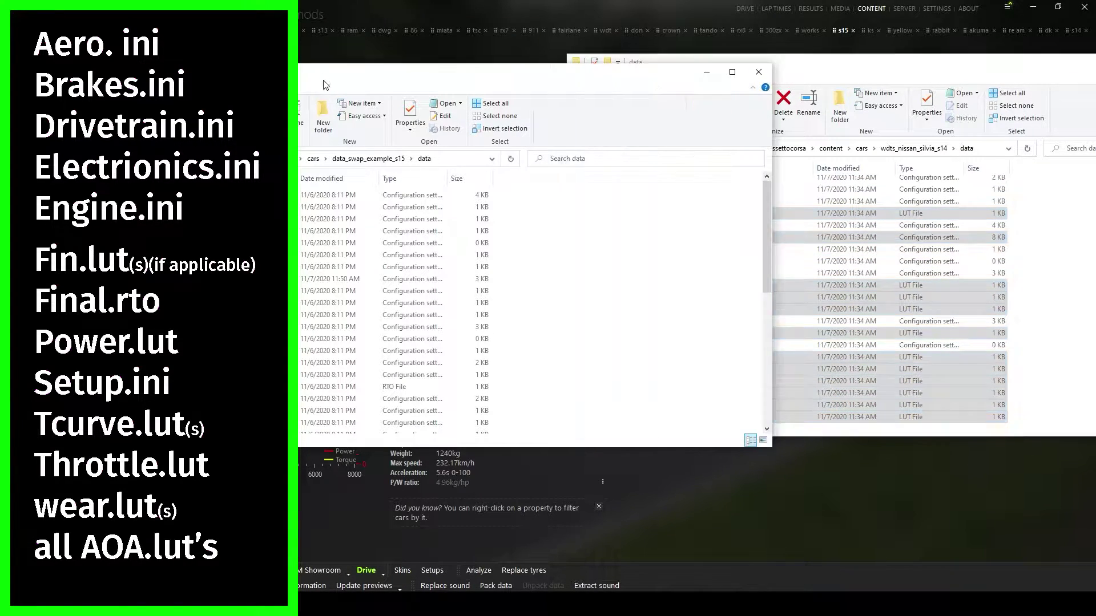
key("ctrl+v")
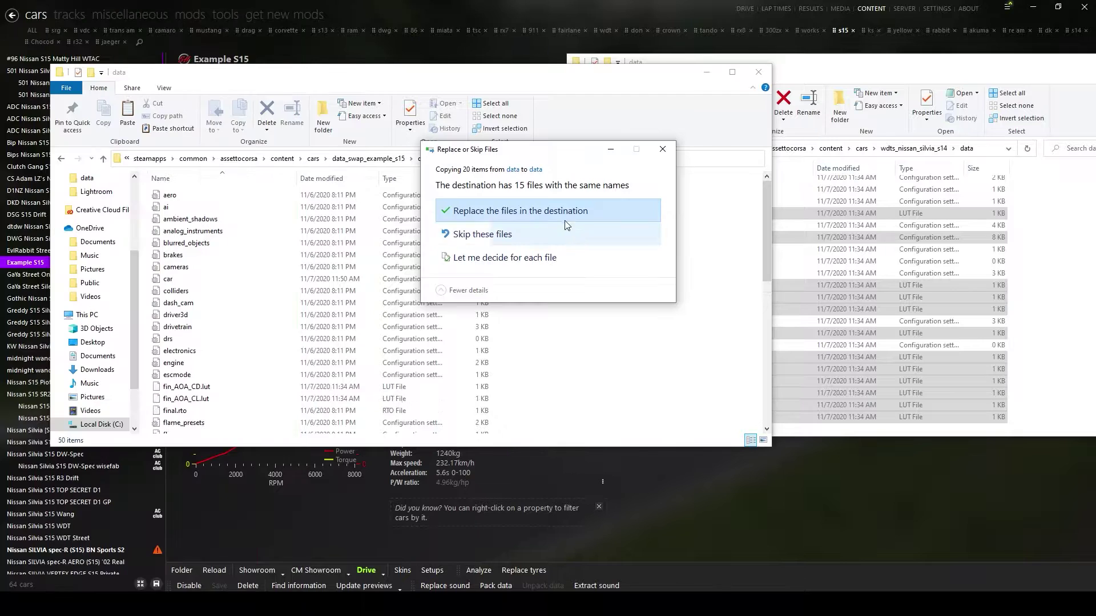
left_click(562, 210)
Open the Example S15 in Content Manager's CM Showroom and align its wheels using the car's data.
left_click(535, 459)
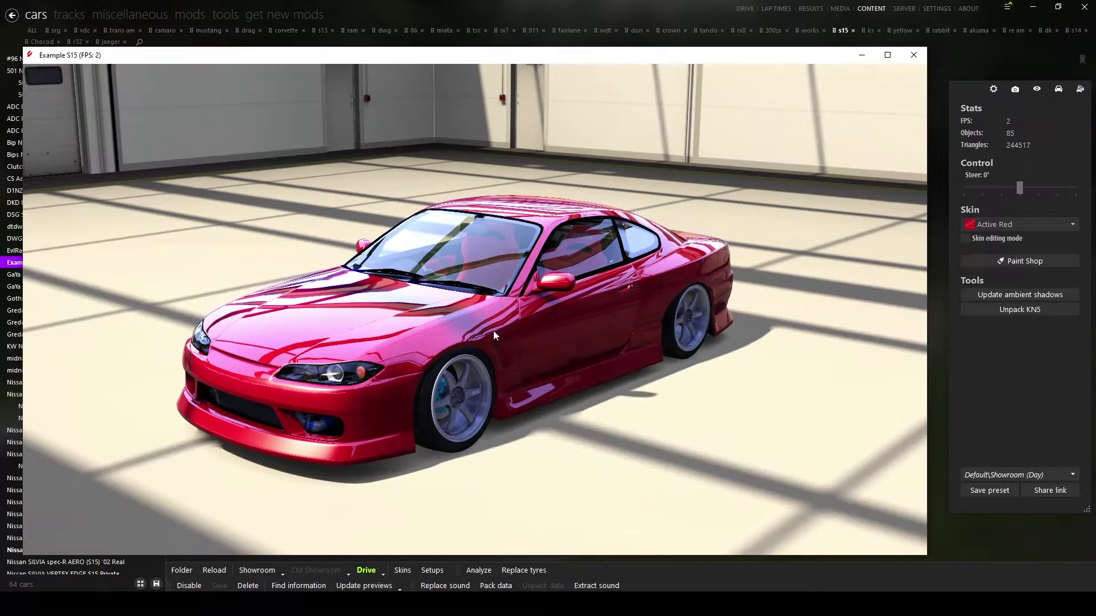
left_click_drag(493, 331, 314, 366)
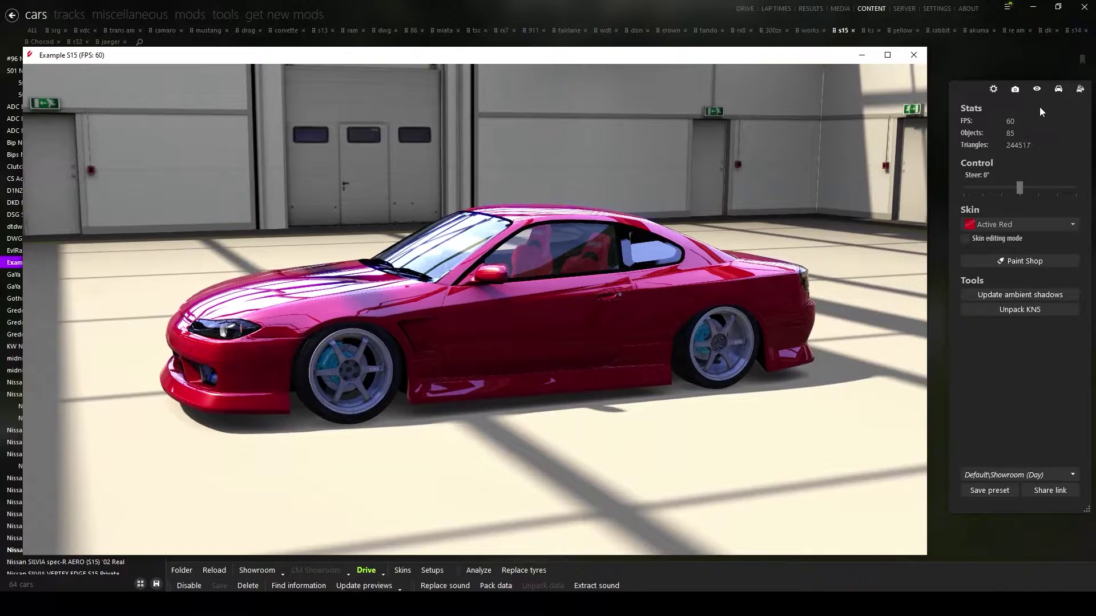
left_click(1059, 90)
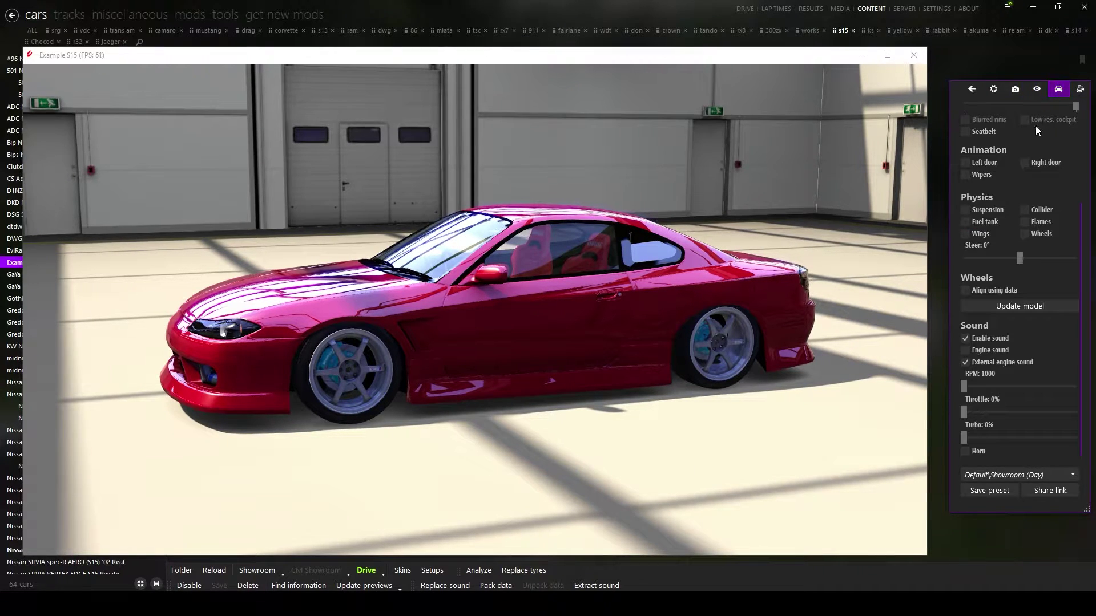
left_click(964, 291)
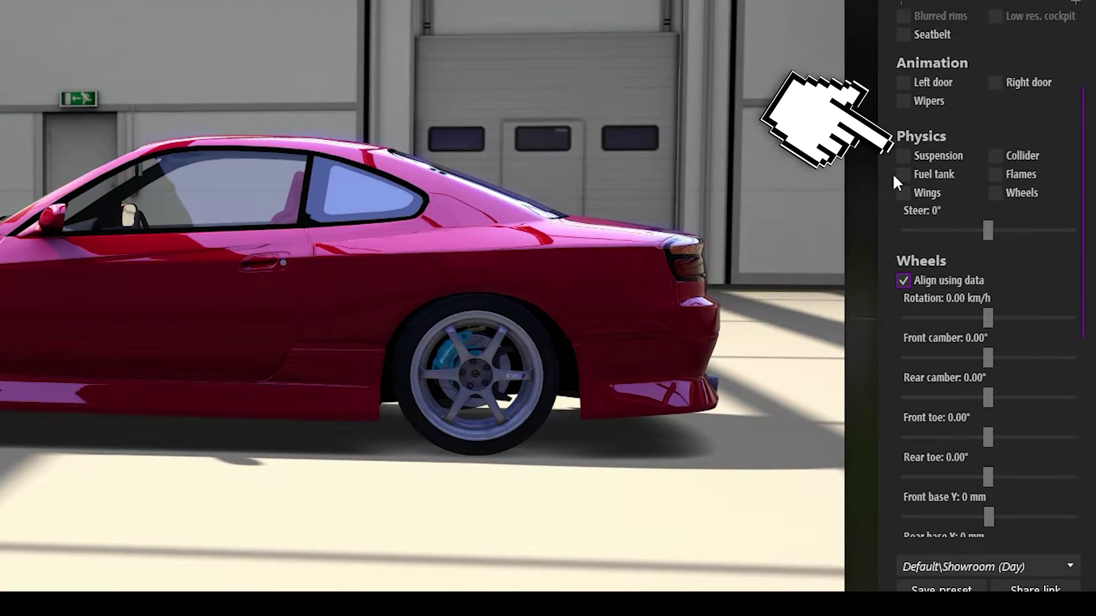
Display the suspension physics overlay and examine the Example S15's wheel and suspension alignment from around the car.
left_click(911, 154)
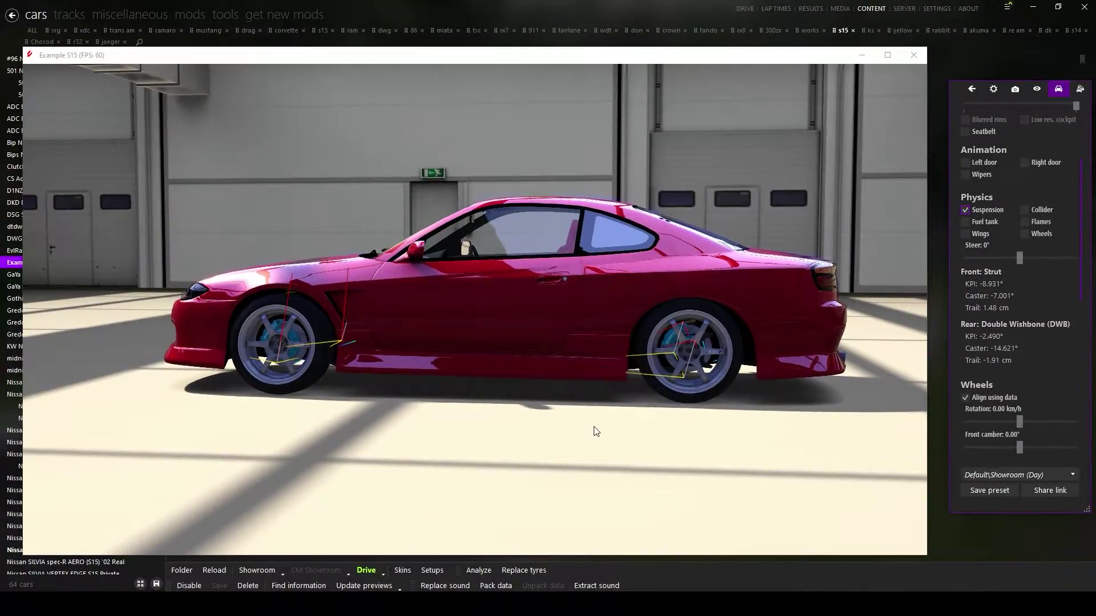
left_click_drag(595, 432, 54, 440)
left_click_drag(616, 430, 1070, 409)
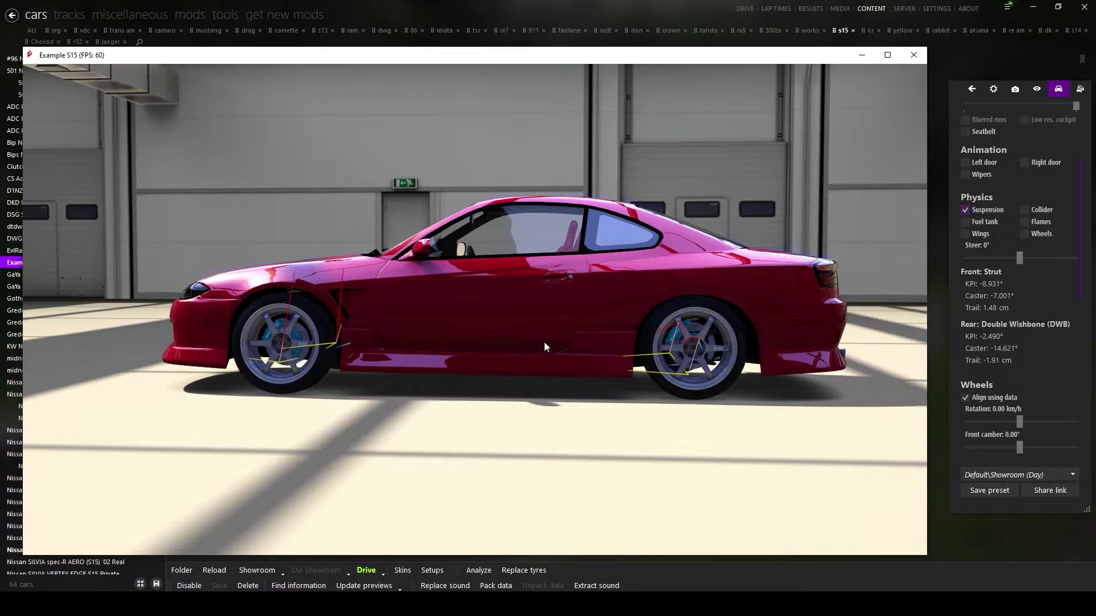
left_click_drag(545, 354, 555, 377)
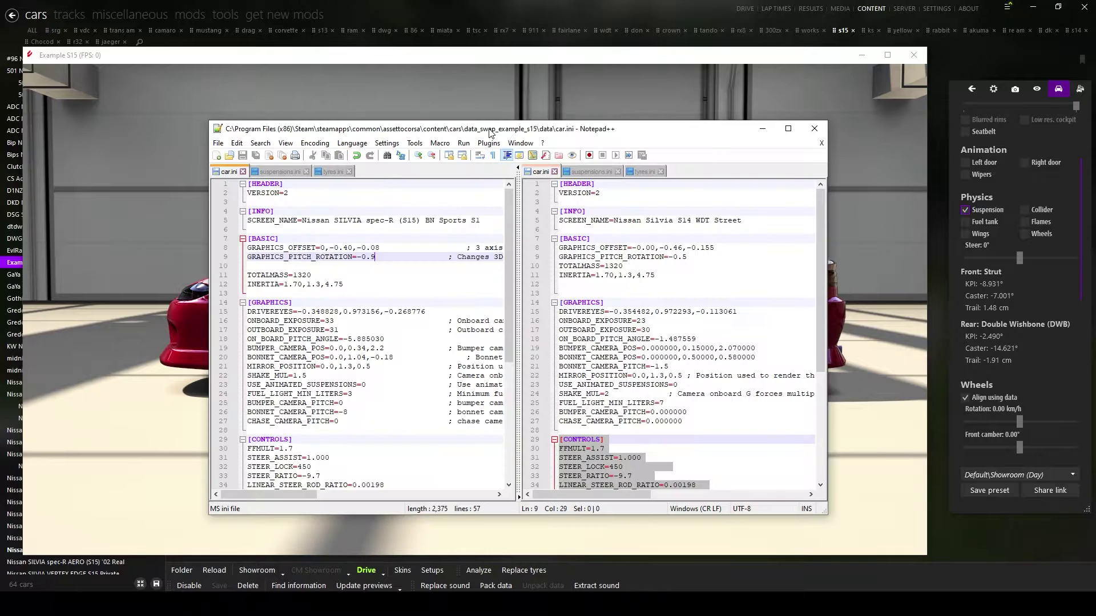
Place the car.ini editor window beside the showroom preview so the car's side and the file are visible together.
left_click_drag(483, 116, 1032, 121)
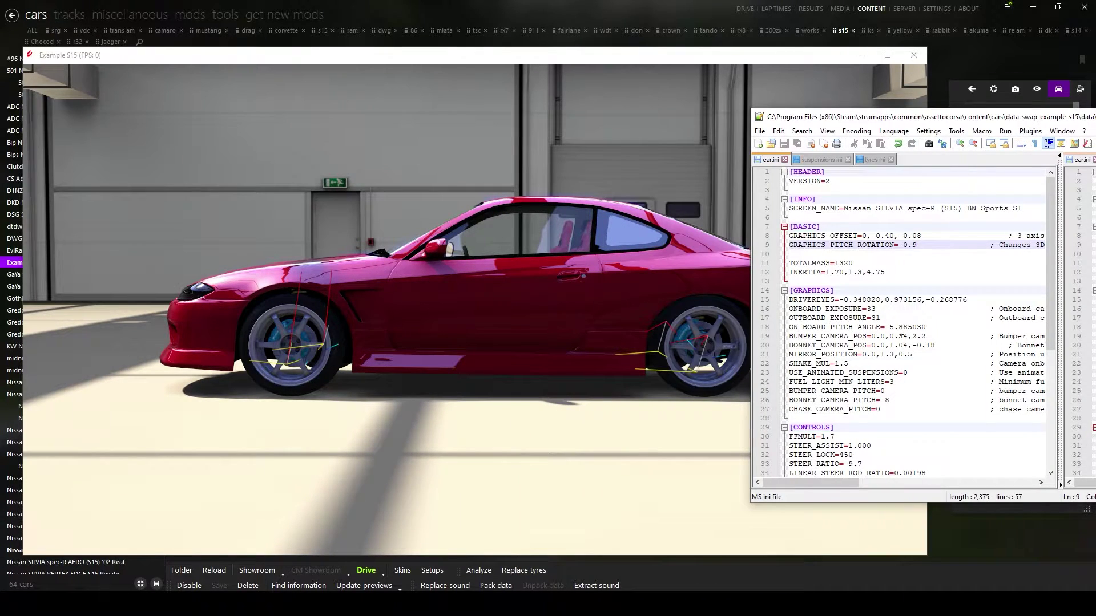
left_click(540, 390)
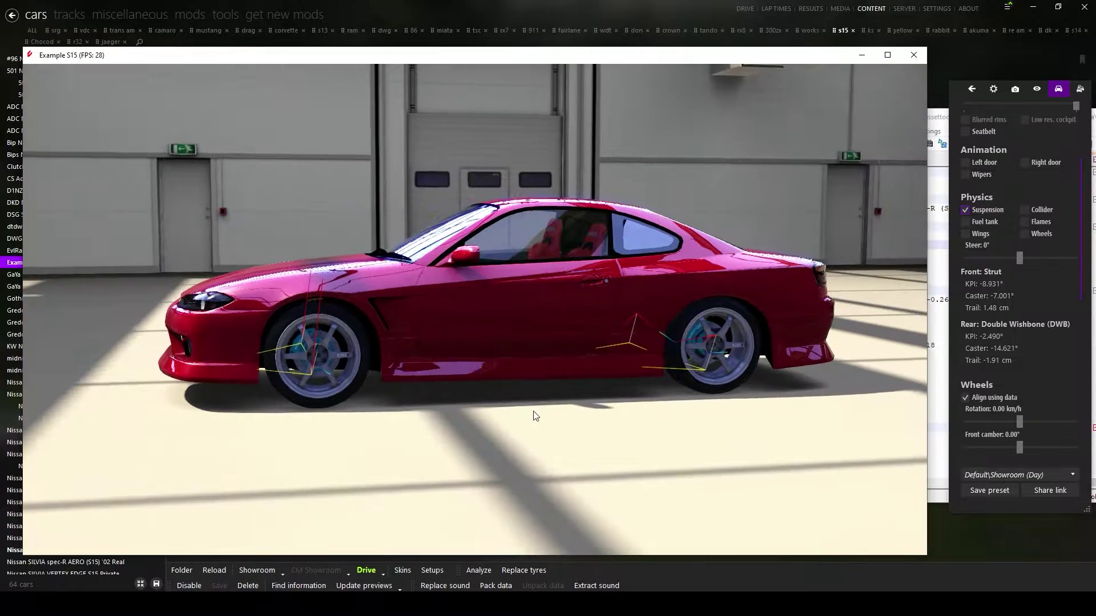
left_click(938, 122)
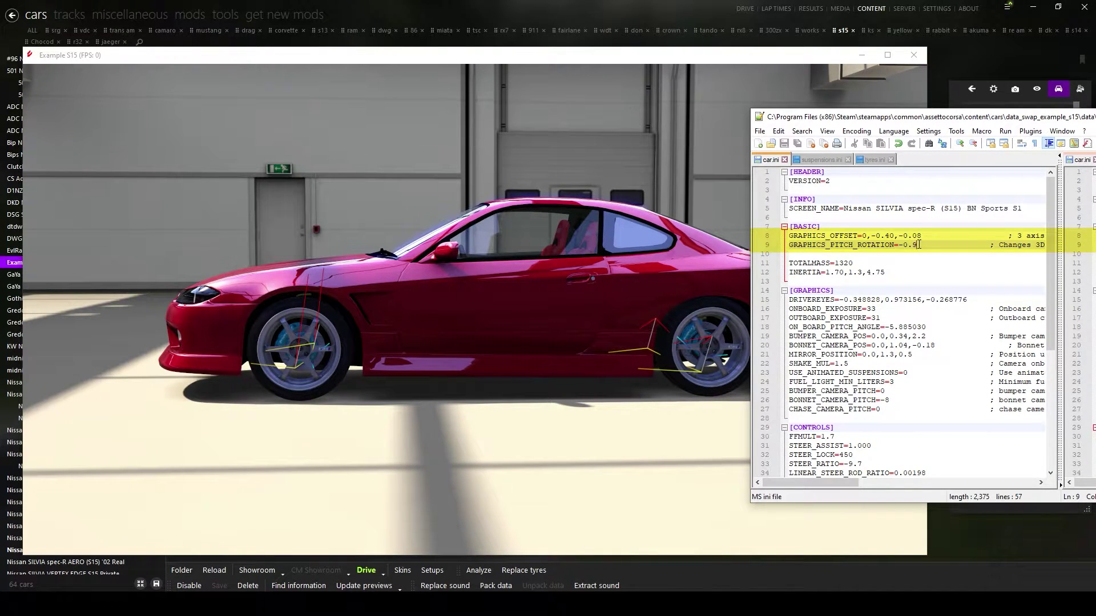
Try GRAPHICS_PITCH_ROTATION values of -0.6 and -0.5 in the Example S15's car.ini, saving after each one.
key("BackSpace")
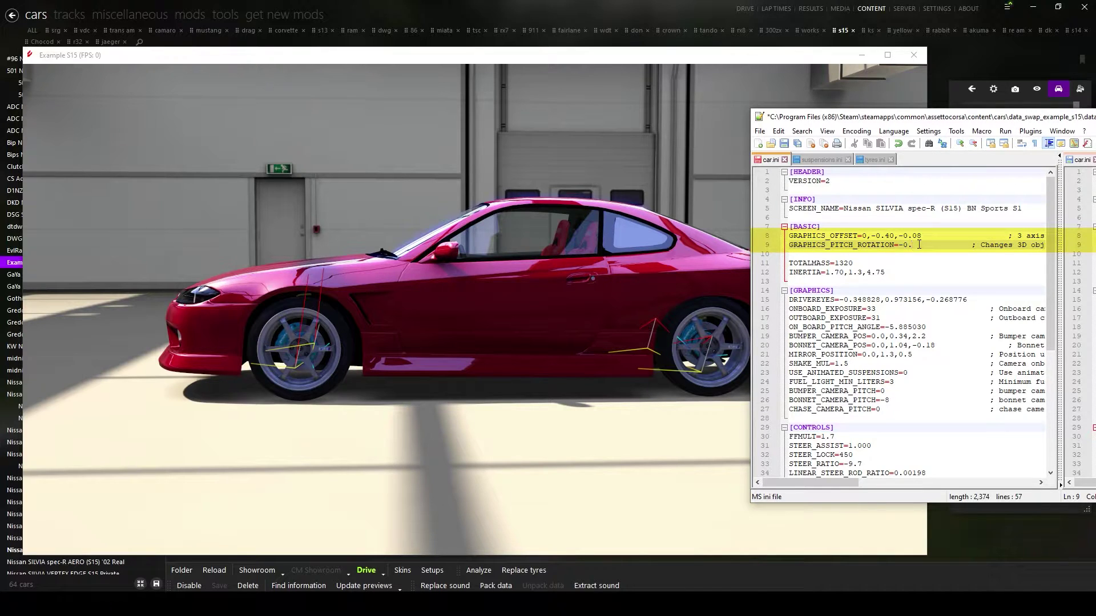
type("6")
key("ctrl+s")
key("BackSpace")
type("5")
key("ctrl+s")
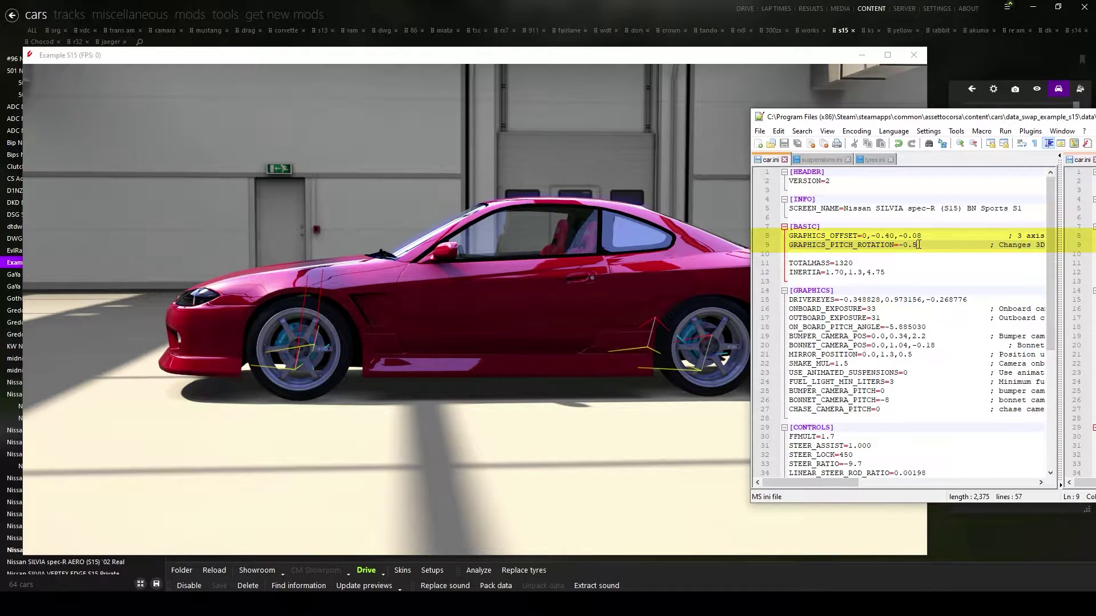
Set GRAPHICS_PITCH_ROTATION to -0.4, save car.ini and check the car's pitch in the showroom.
key("BackSpace")
type("4")
key("ctrl+s")
left_click(586, 310)
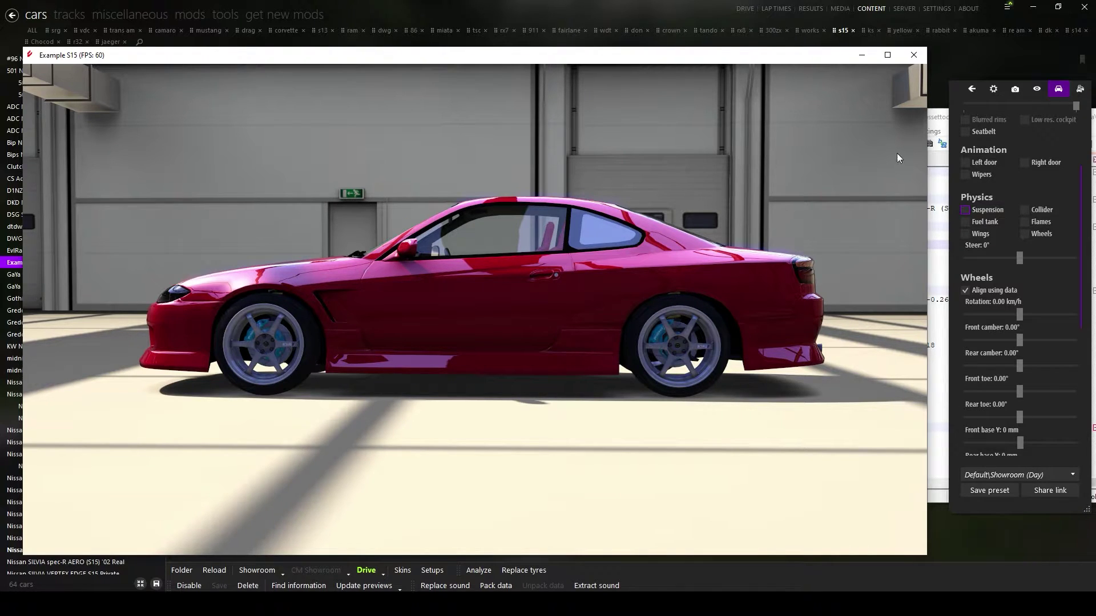
Set the third GRAPHICS_OFFSET value to -0.07, save car.ini and check the wheel centring from the car's side.
left_click(933, 117)
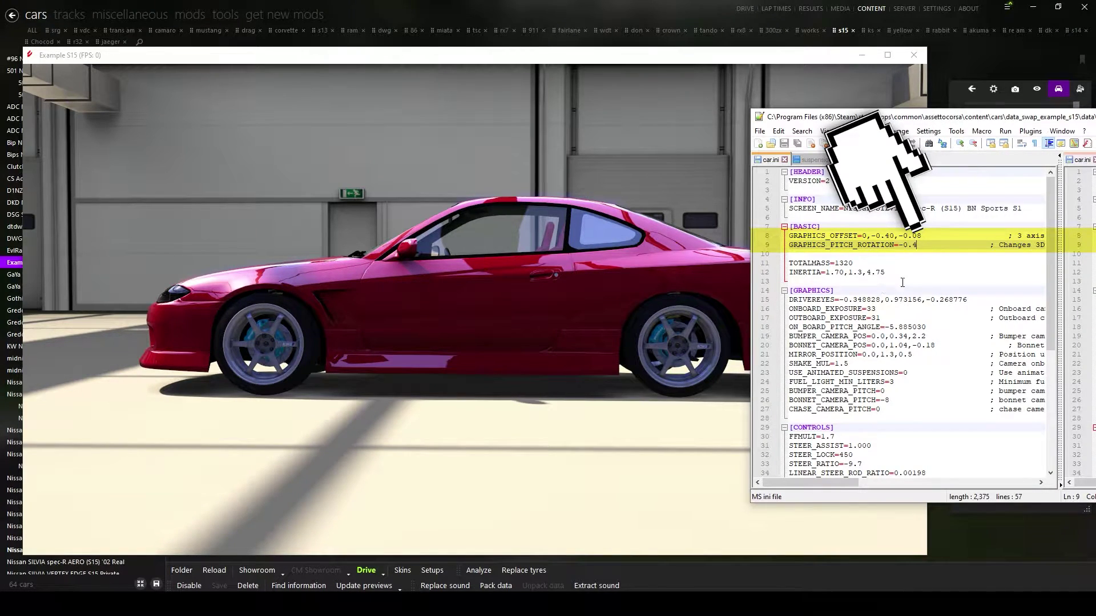
left_click(921, 236)
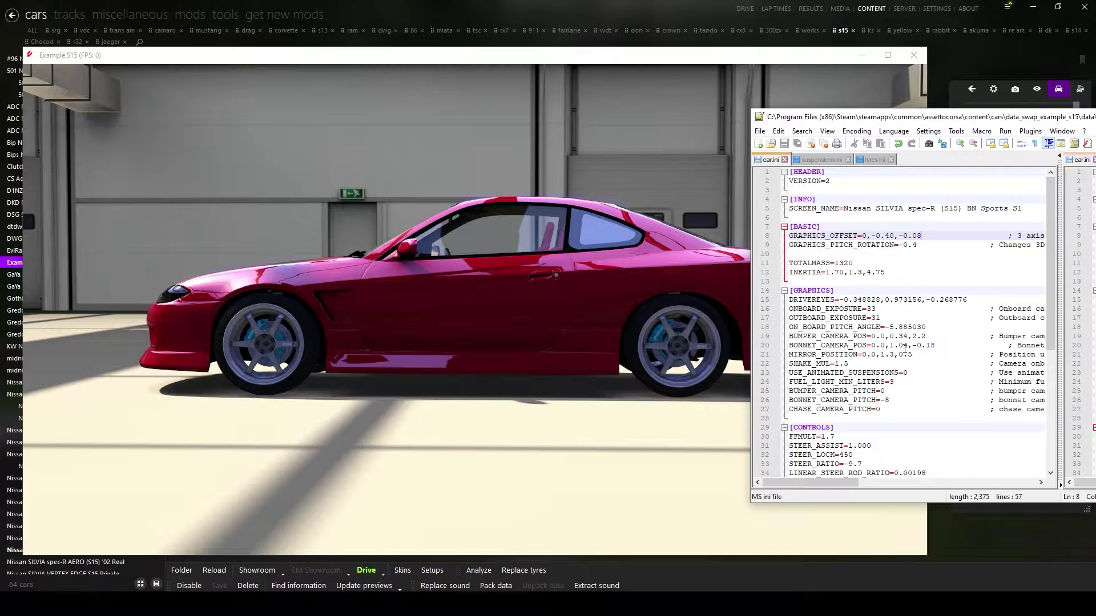
key("BackSpace")
type("7")
key("ctrl+s")
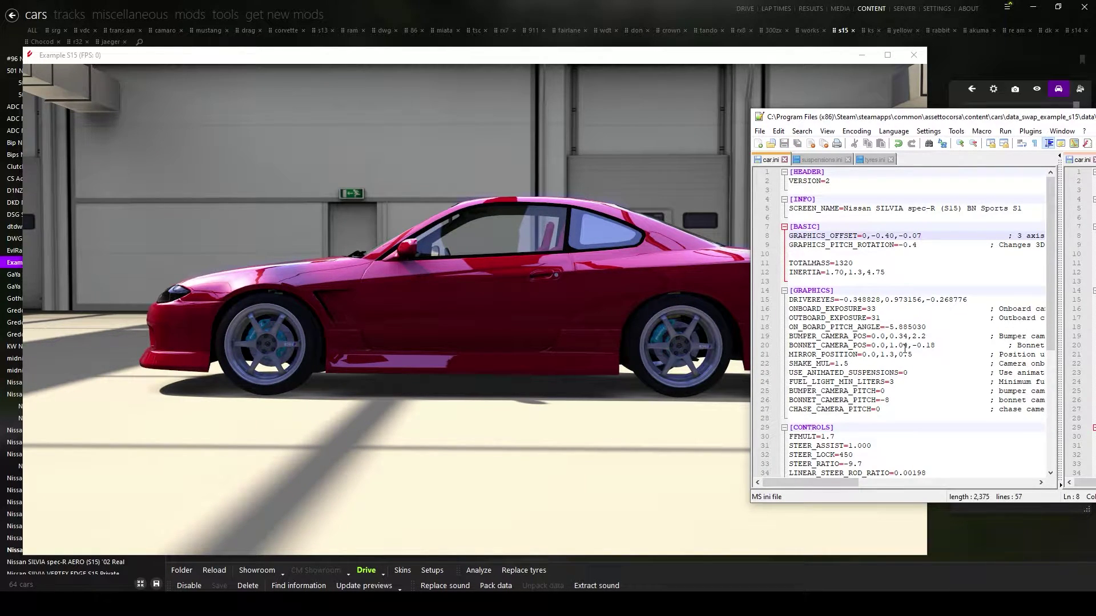
left_click(437, 375)
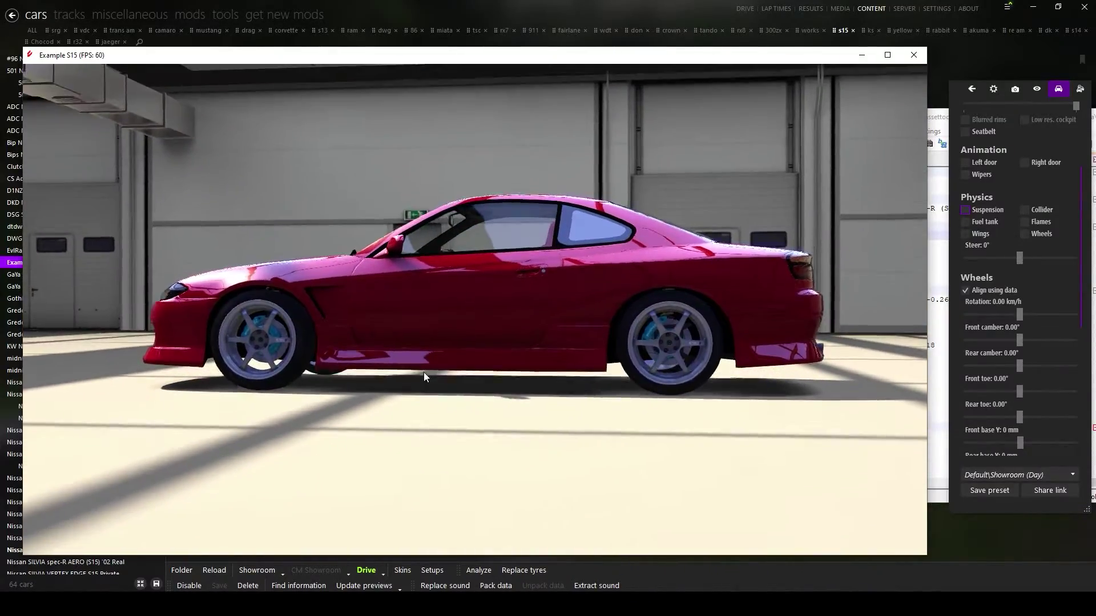
left_click_drag(413, 382, 481, 362)
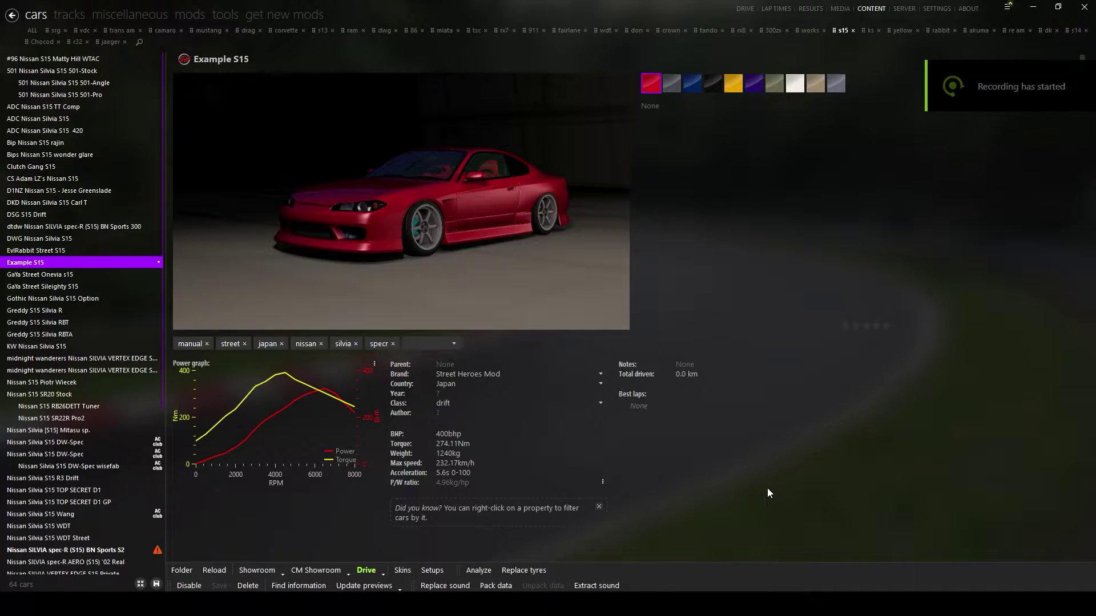
Recalculate the Example S15's power curves using data only with 13% transmission loss, update its torque and BHP specs, and save the car.
left_click(374, 364)
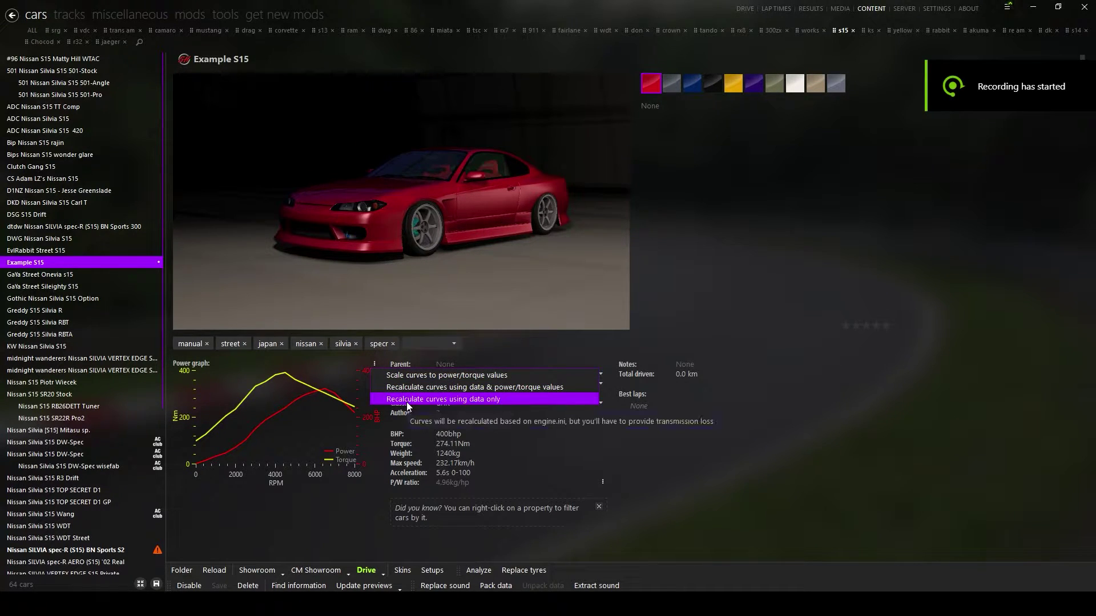
left_click(407, 402)
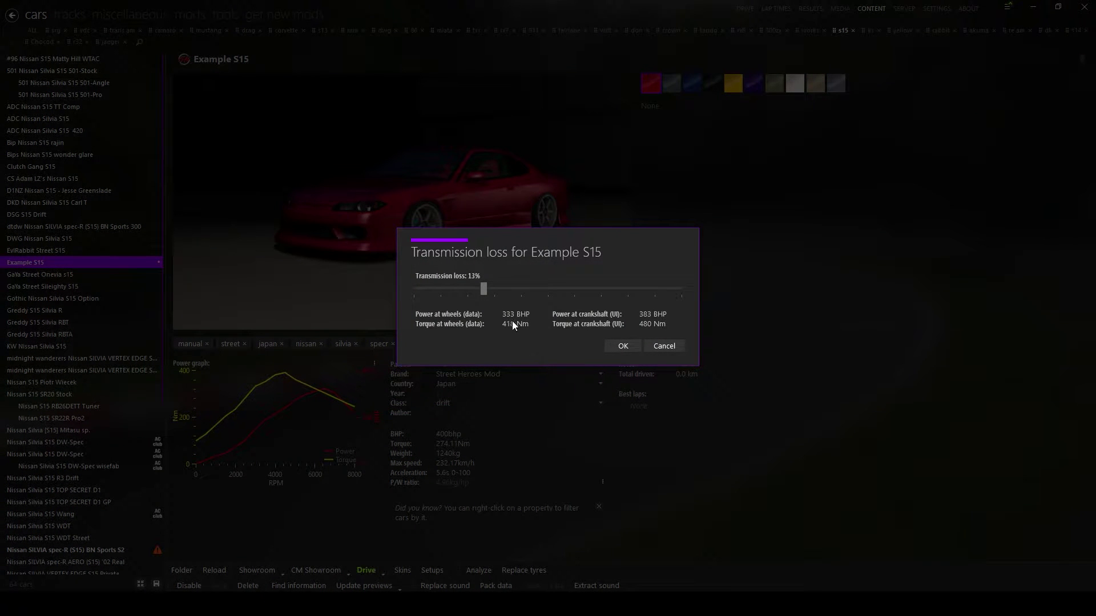
left_click(615, 346)
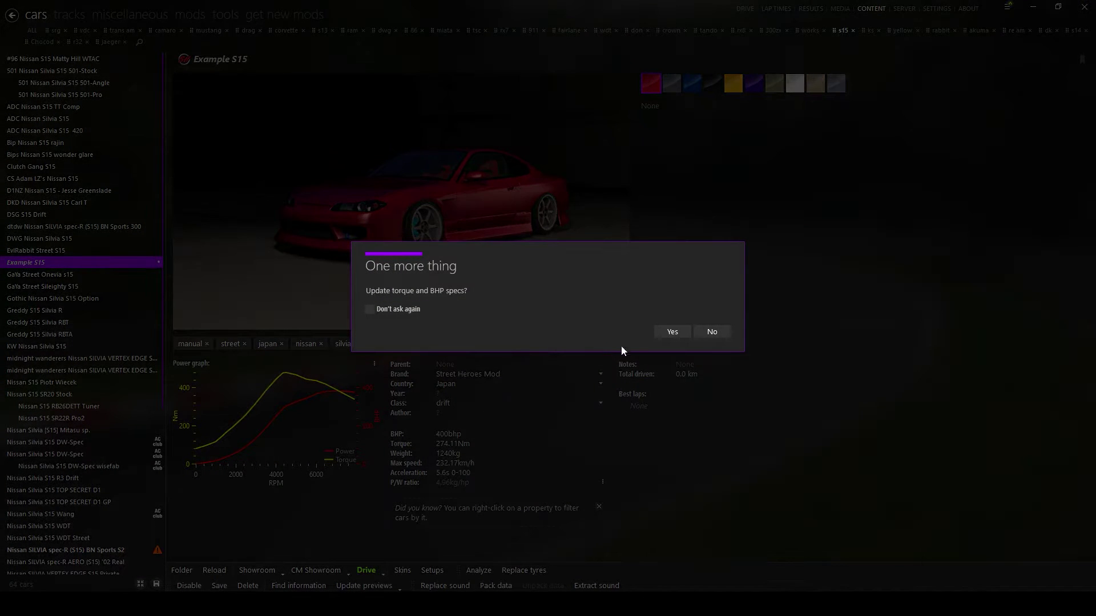
left_click(671, 331)
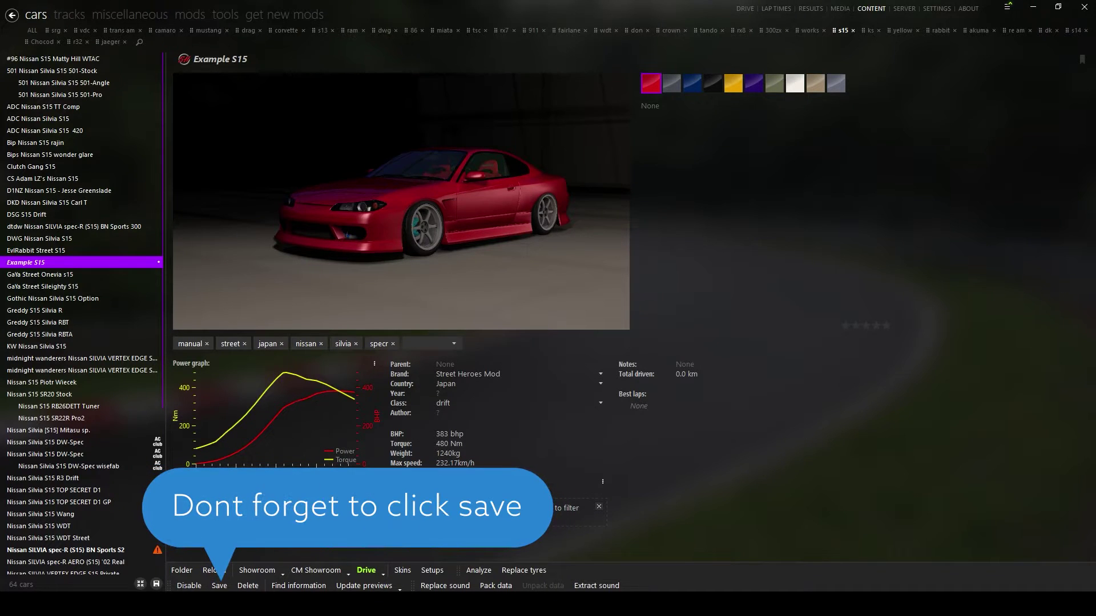
left_click(219, 586)
Launch a practice session with the Example S15 on Nagao Real Downhill.
double_click(31, 263)
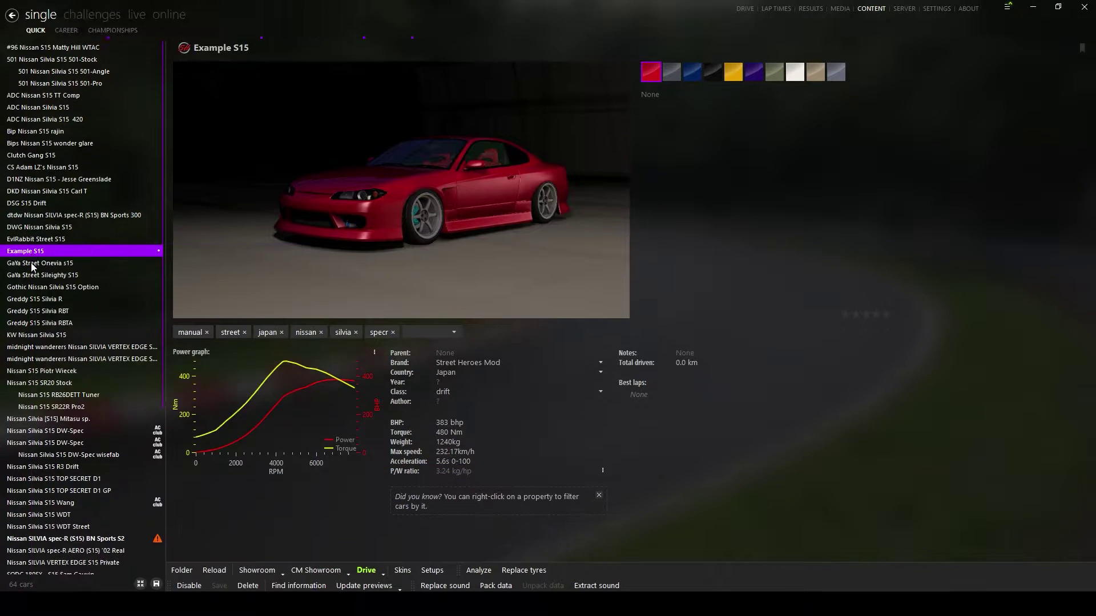
mouse_move(82, 97)
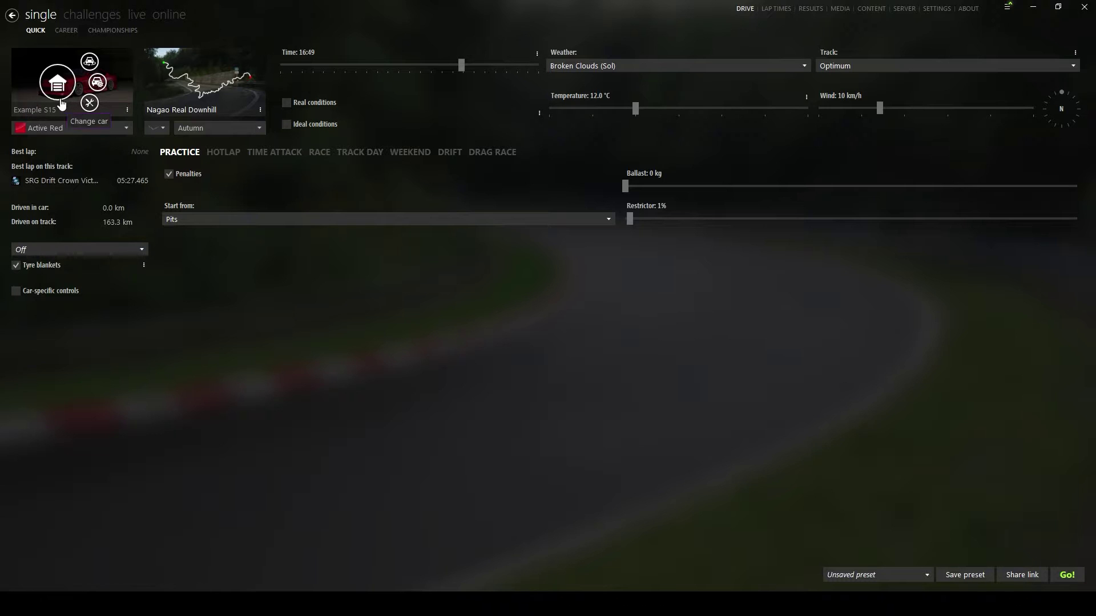
mouse_move(166, 105)
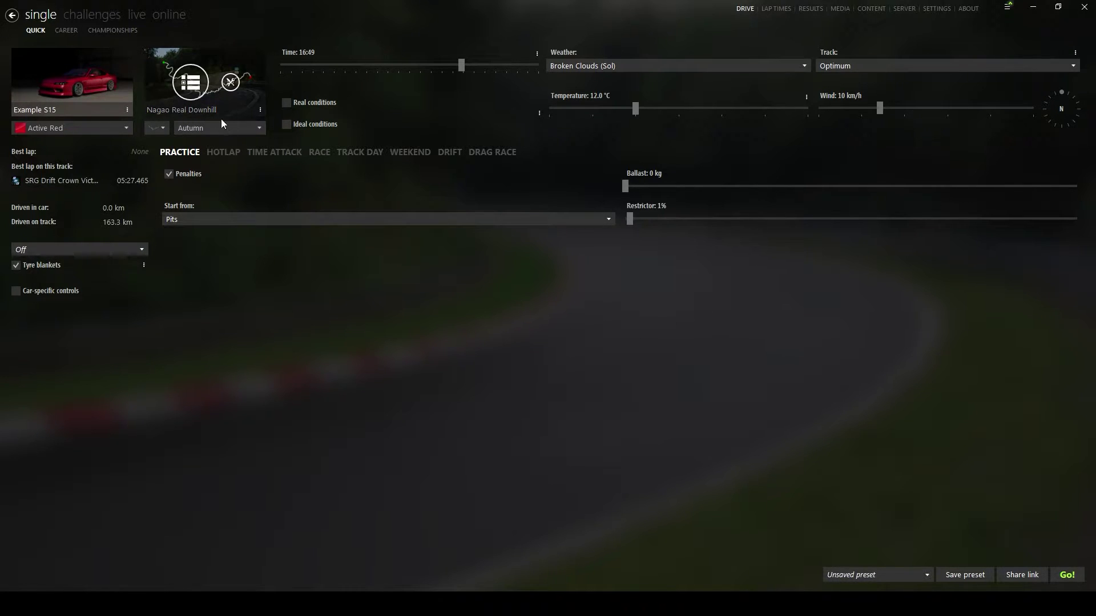
left_click(1067, 574)
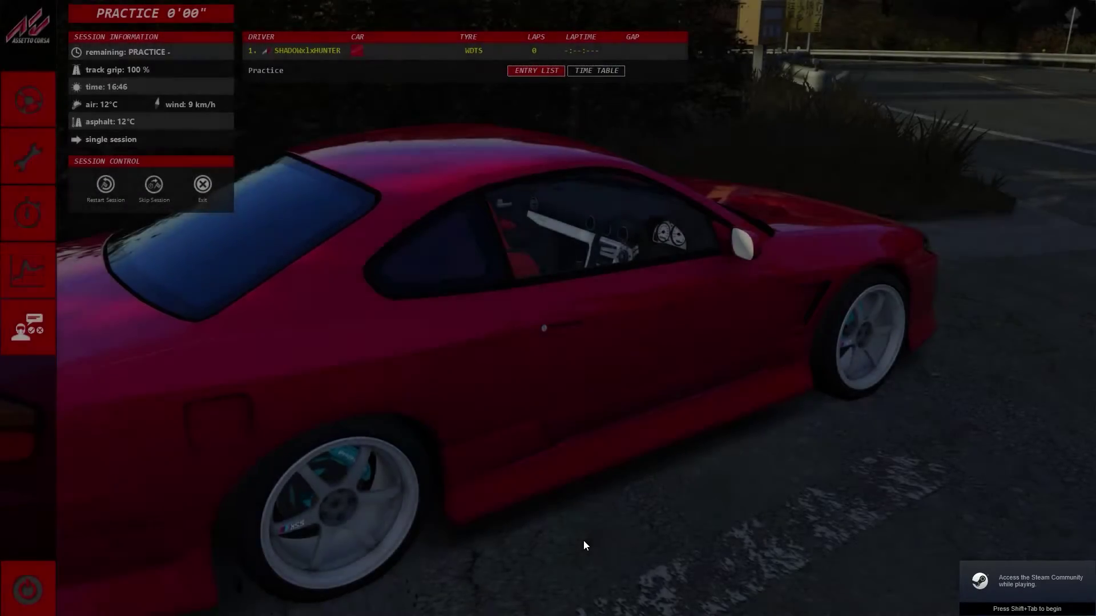
Inspect the Example S15 on track from the driver's seat and from an outside side view, and exit the session.
left_click(36, 105)
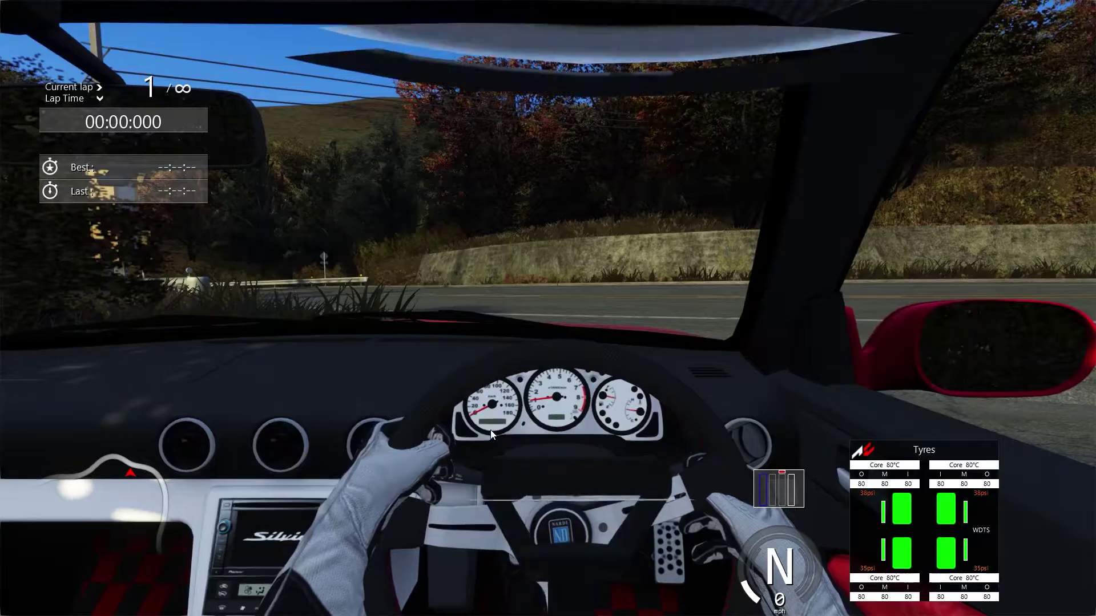
key("F5")
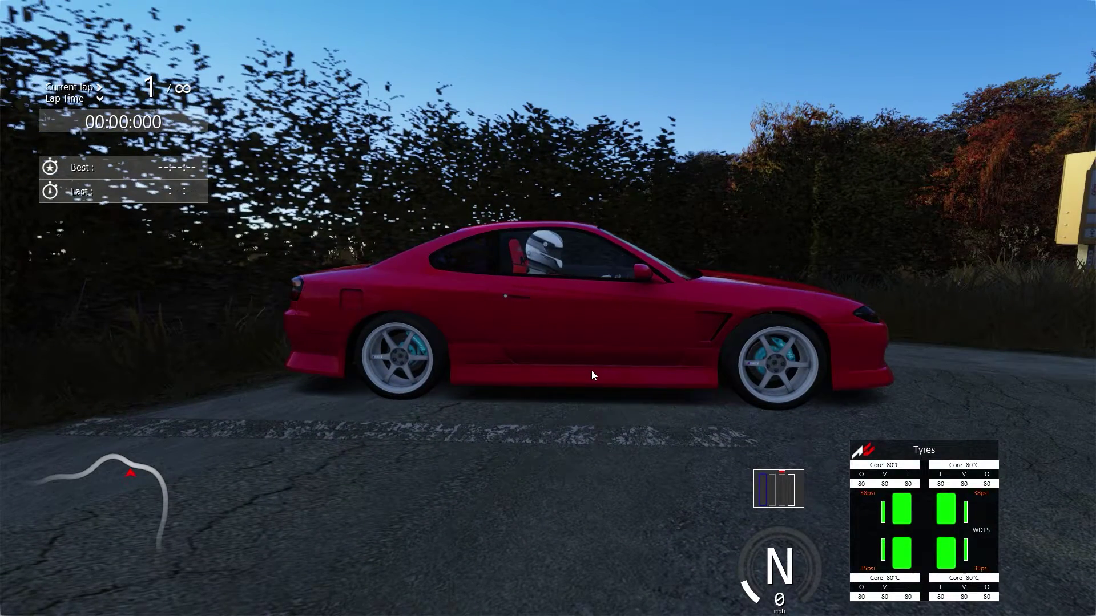
key("Escape")
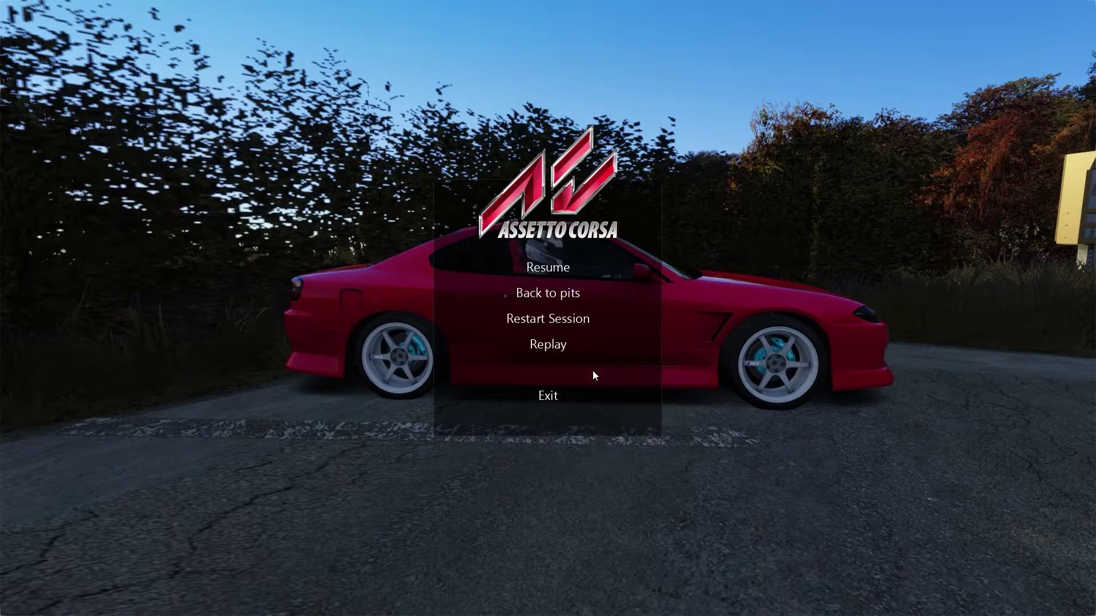
left_click(572, 394)
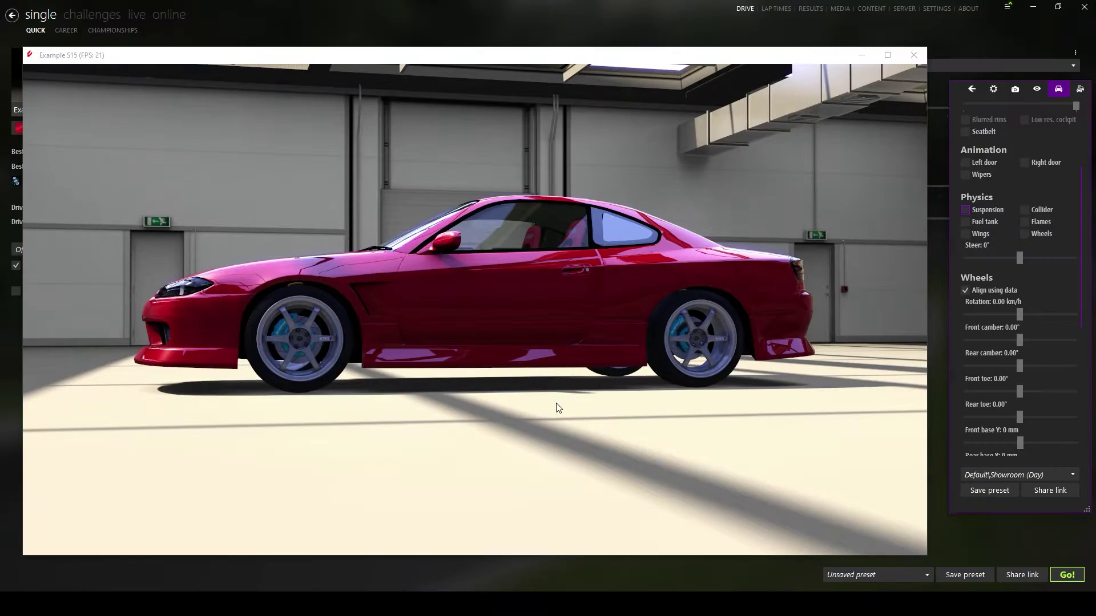
Examine the Example S15's ride height from the side in the showroom and bring the car.ini editor back up.
left_click_drag(510, 296, 509, 330)
mouse_move(321, 604)
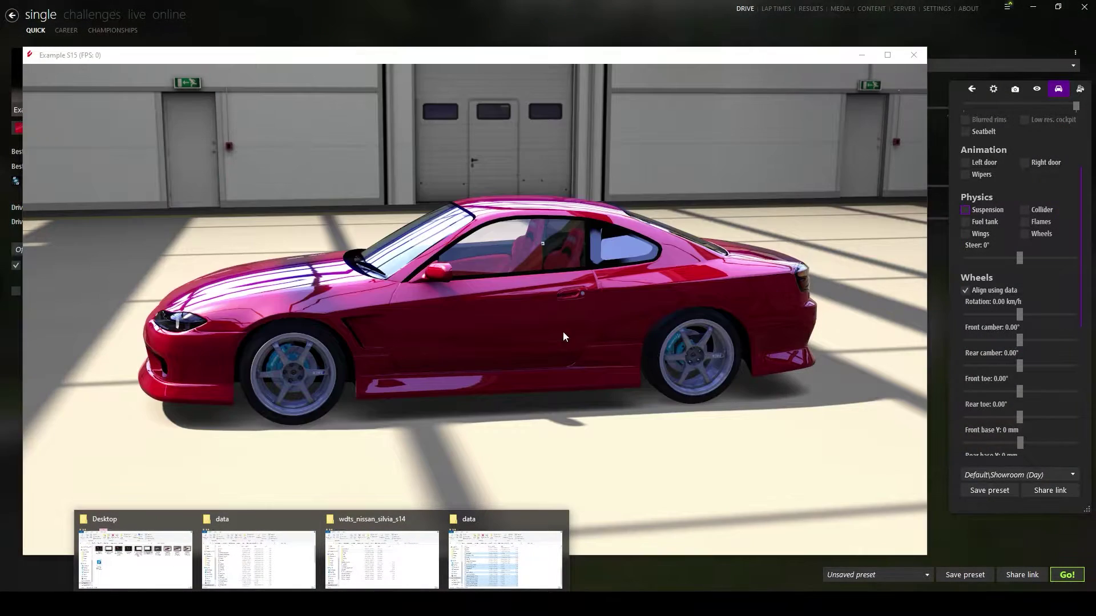
left_click_drag(563, 334, 675, 416)
left_click(322, 604)
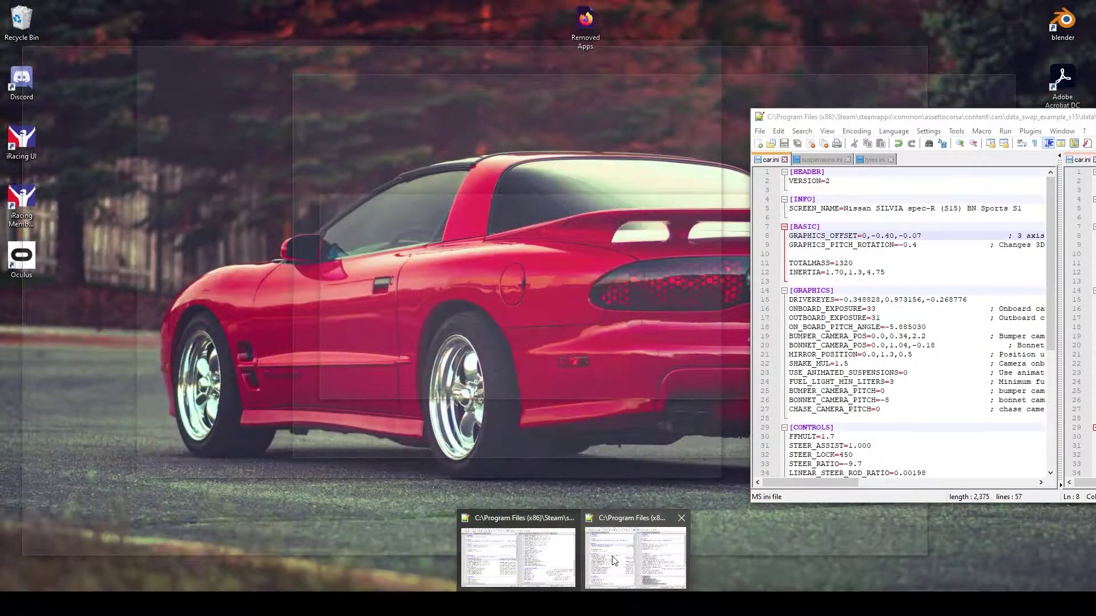
left_click(613, 561)
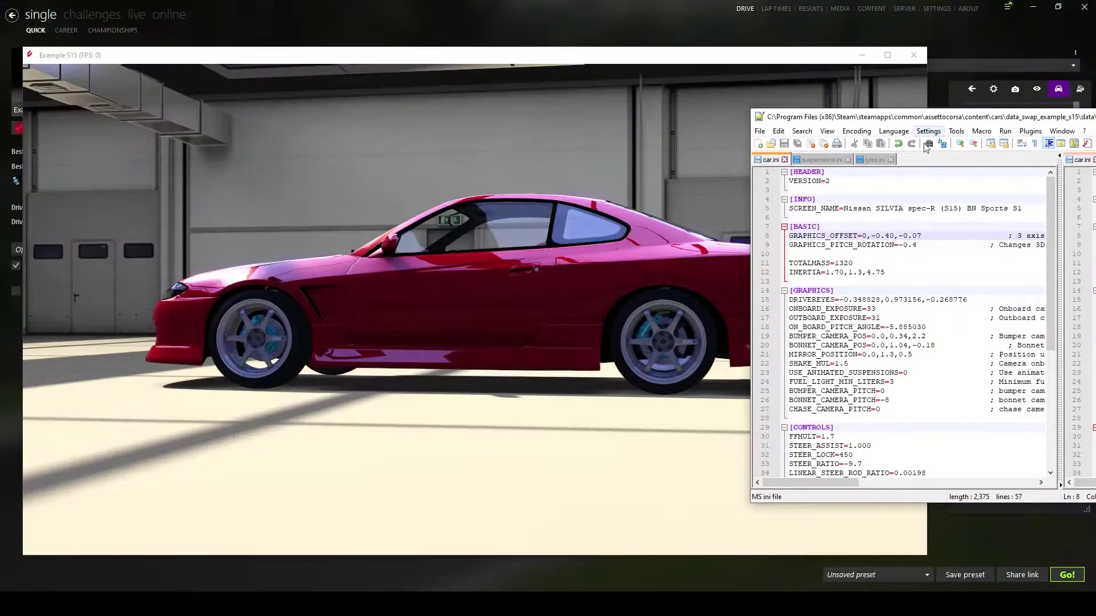
Try a vertical GRAPHICS_OFFSET value of -0.50 in car.ini and save the file.
left_click_drag(894, 235, 886, 236)
left_click(890, 236)
key("BackSpace")
type("5")
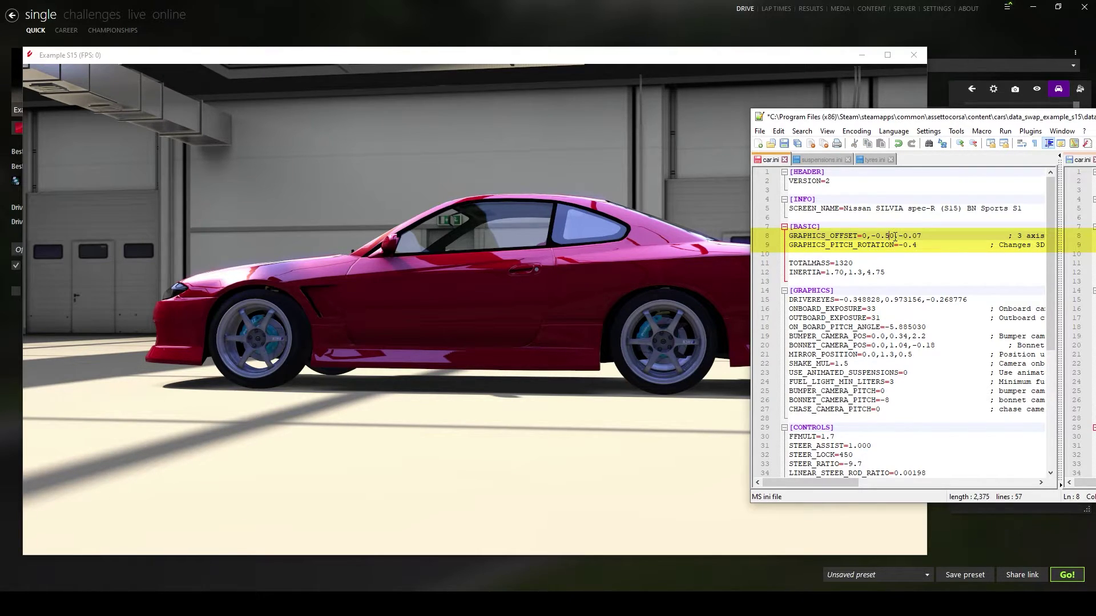
key("ctrl+s")
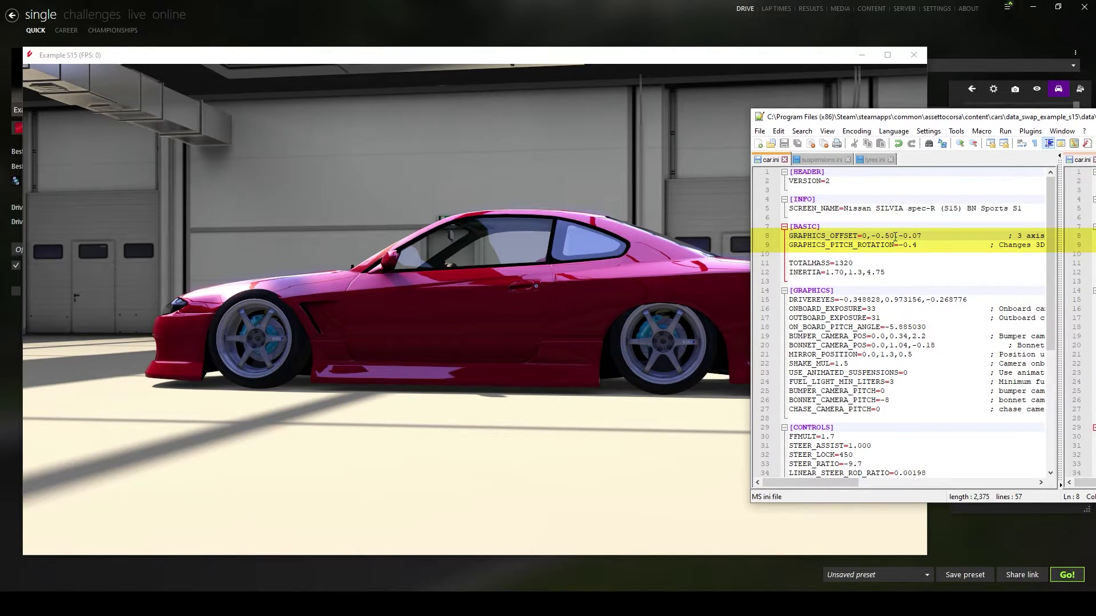
Set the vertical GRAPHICS_OFFSET value to -0.44, save car.ini and return to the showroom preview.
key("BackSpace")
type("44")
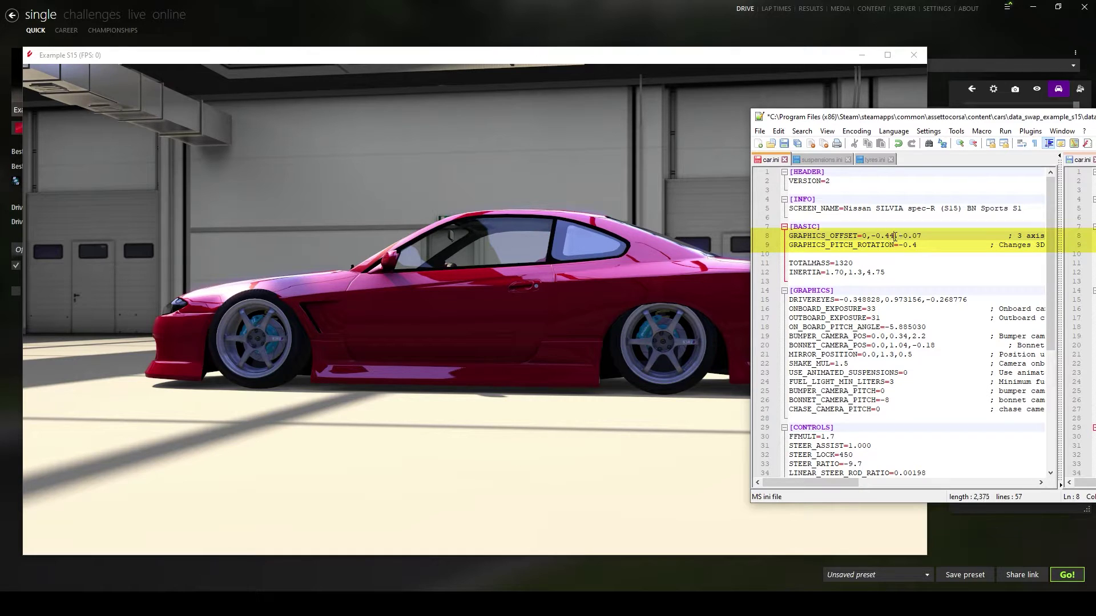
key("ctrl+s")
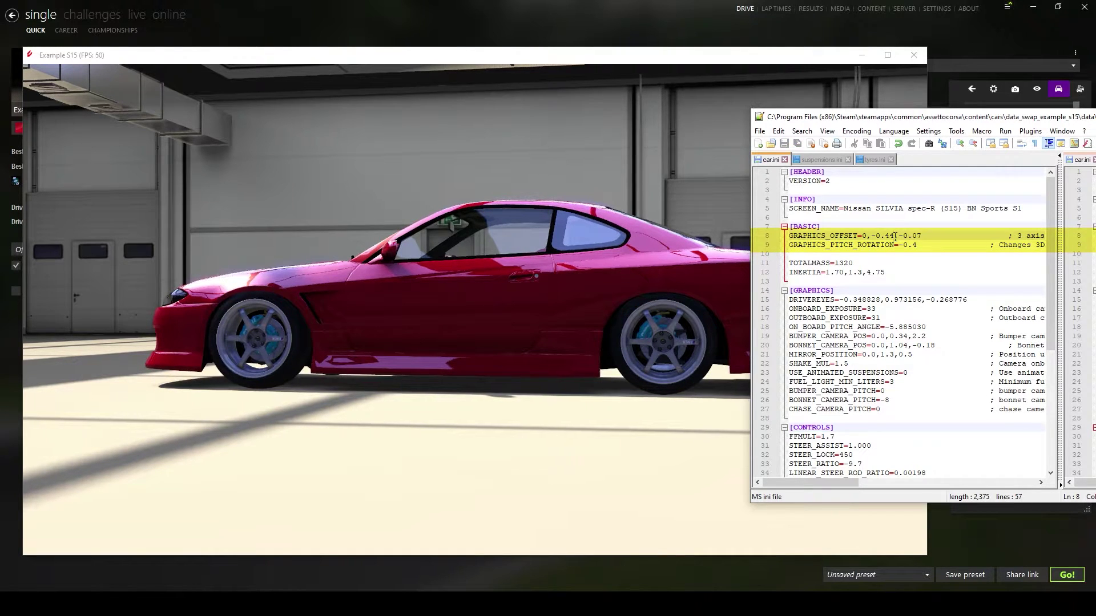
left_click(658, 305)
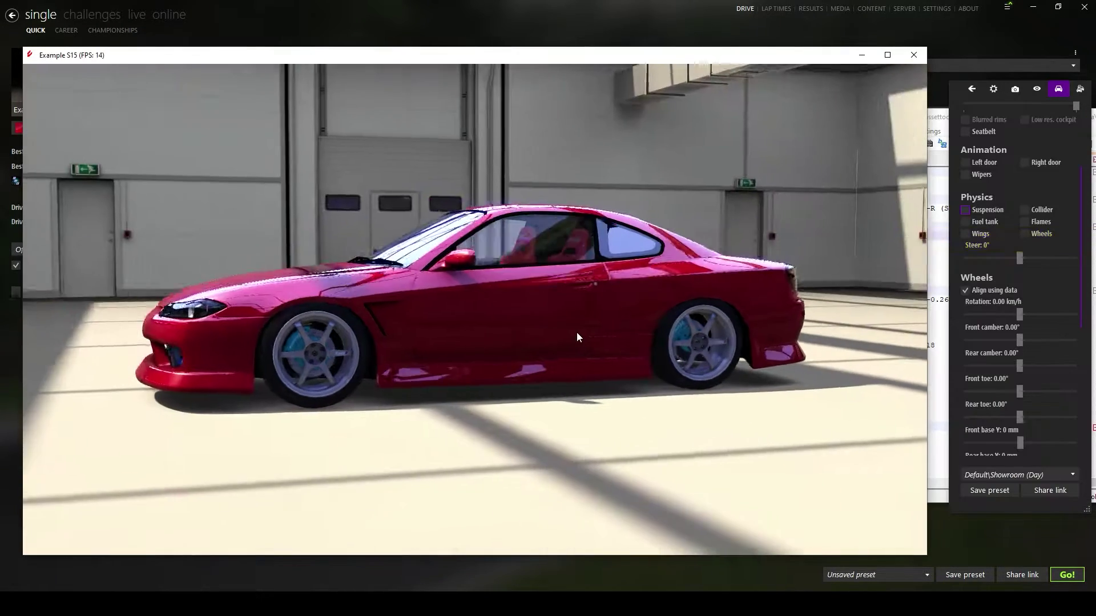
Examine the front wheel fitment up close in the showroom and bring up the GRAPHICS_OFFSETS section of suspensions.ini.
left_click_drag(578, 333, 857, 319)
scroll(409, 339, "up", 6)
left_click_drag(724, 327, 683, 303)
left_click(947, 130)
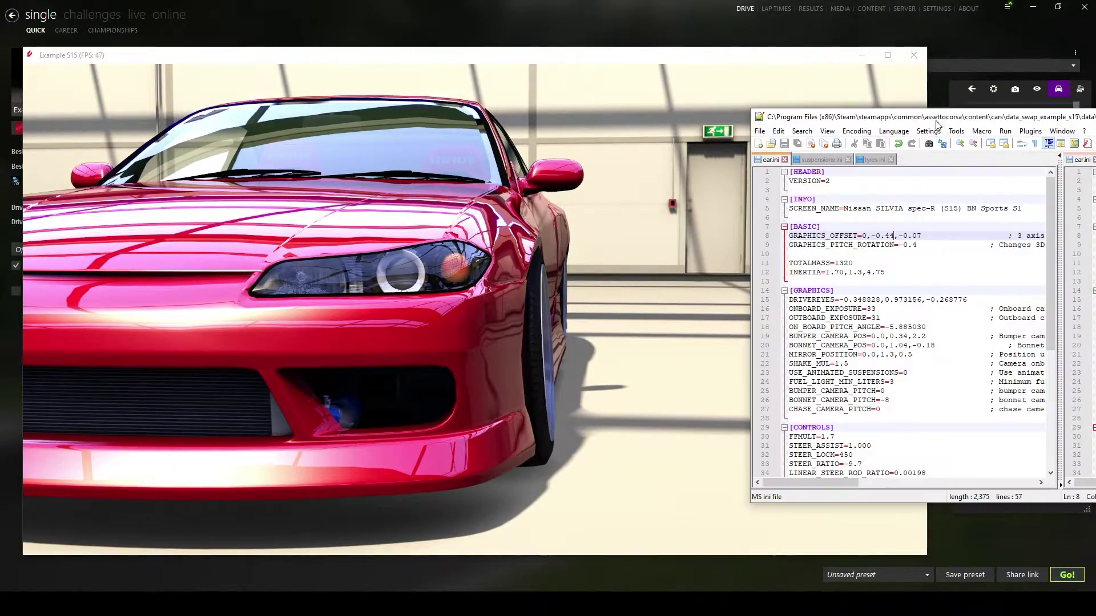
scroll(864, 418, "down", 20)
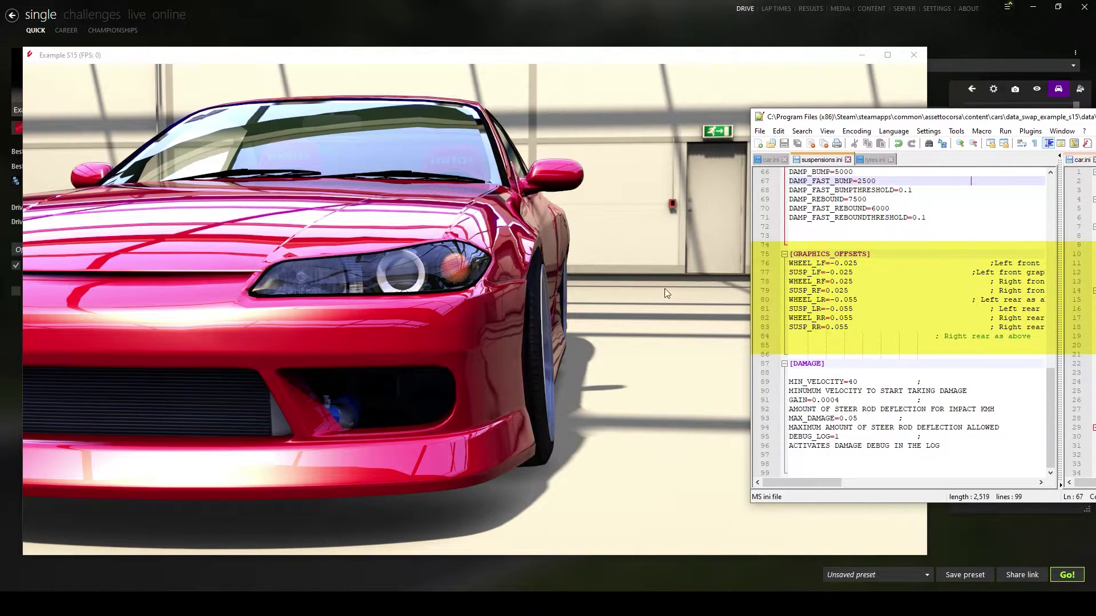
Try a WHEEL_LF graphics offset of -0.015 in suspensions.ini and save the file.
left_click(869, 262)
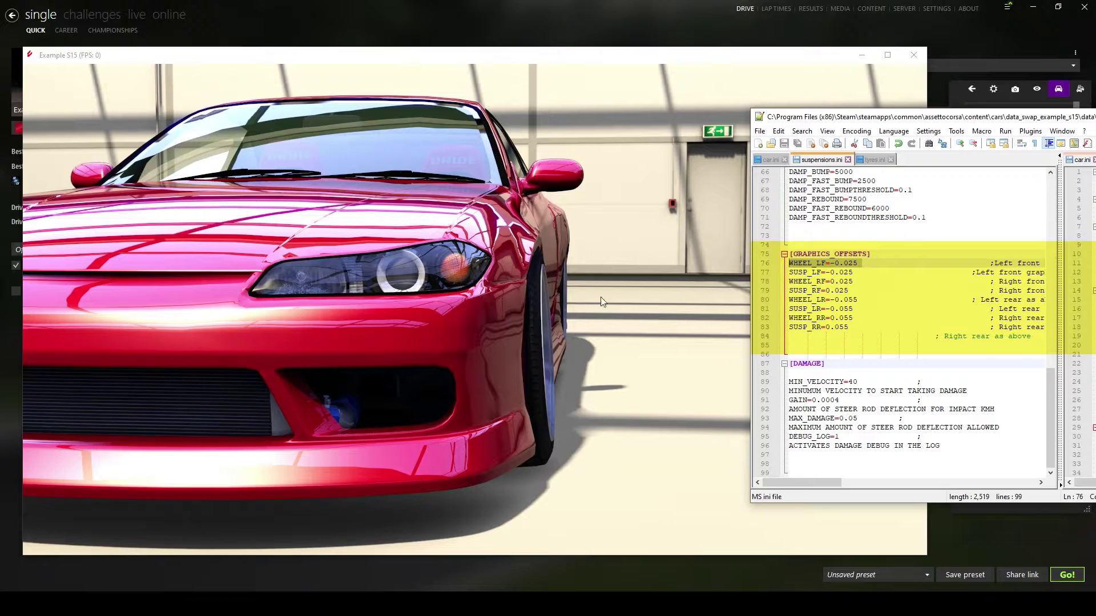
left_click(854, 264)
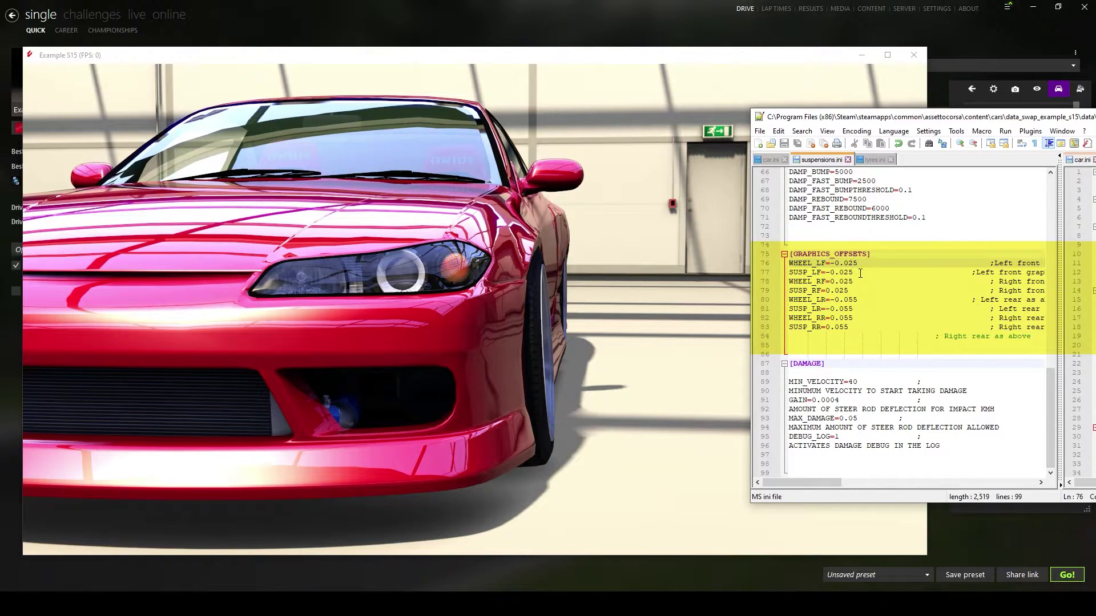
key("BackSpace")
type("1")
key("ctrl+s")
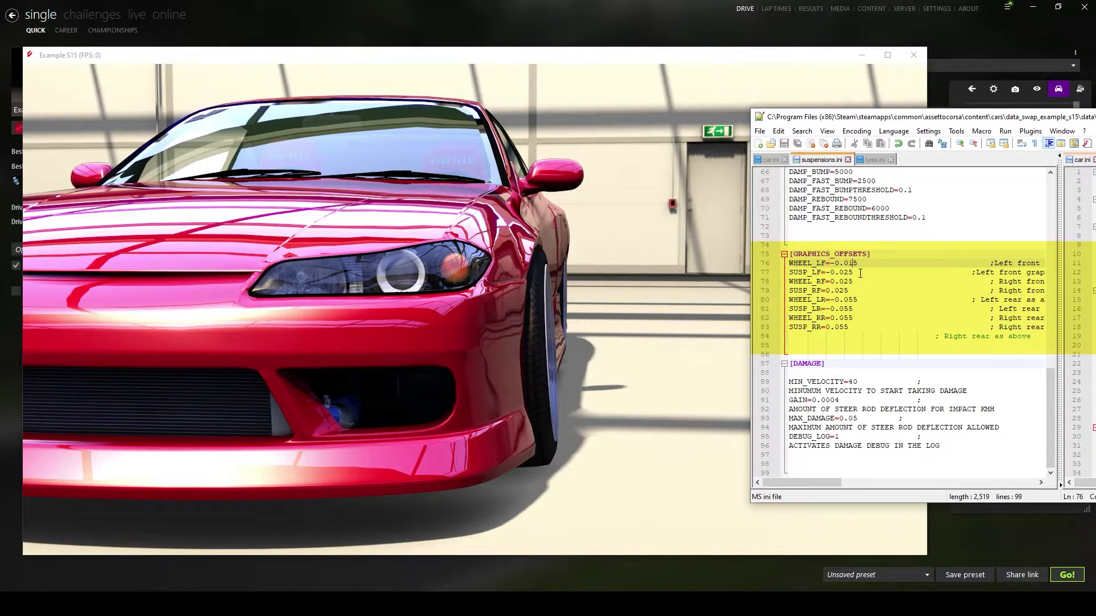
Set WHEEL_LF to -0.035 and save suspensions.ini, and change SUSP_LF to -0.035 as well.
key("BackSpace")
type("3")
key("ctrl+s")
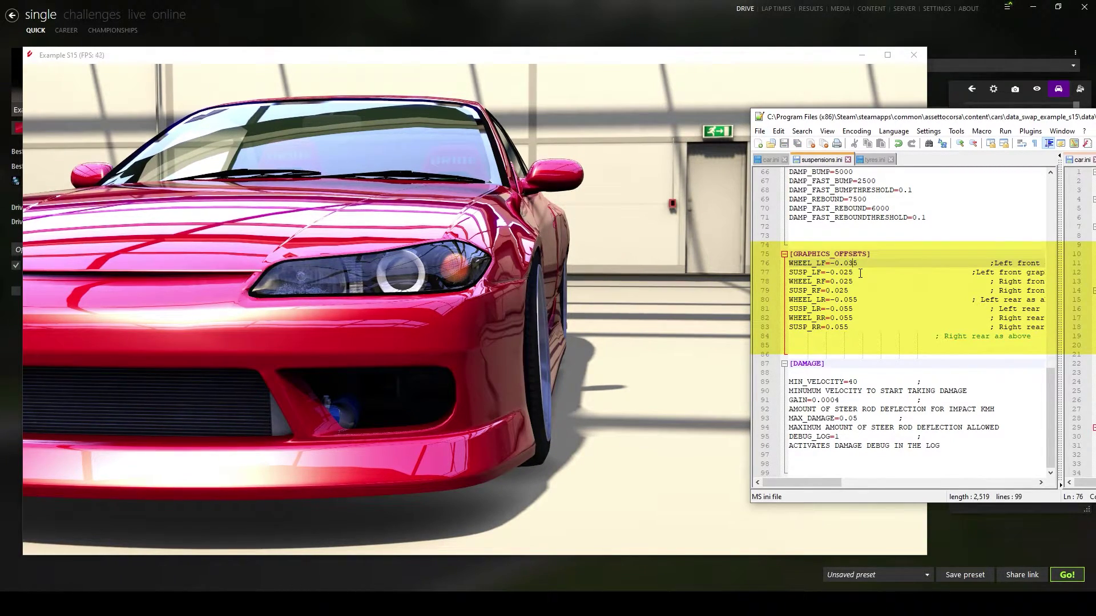
left_click(847, 273)
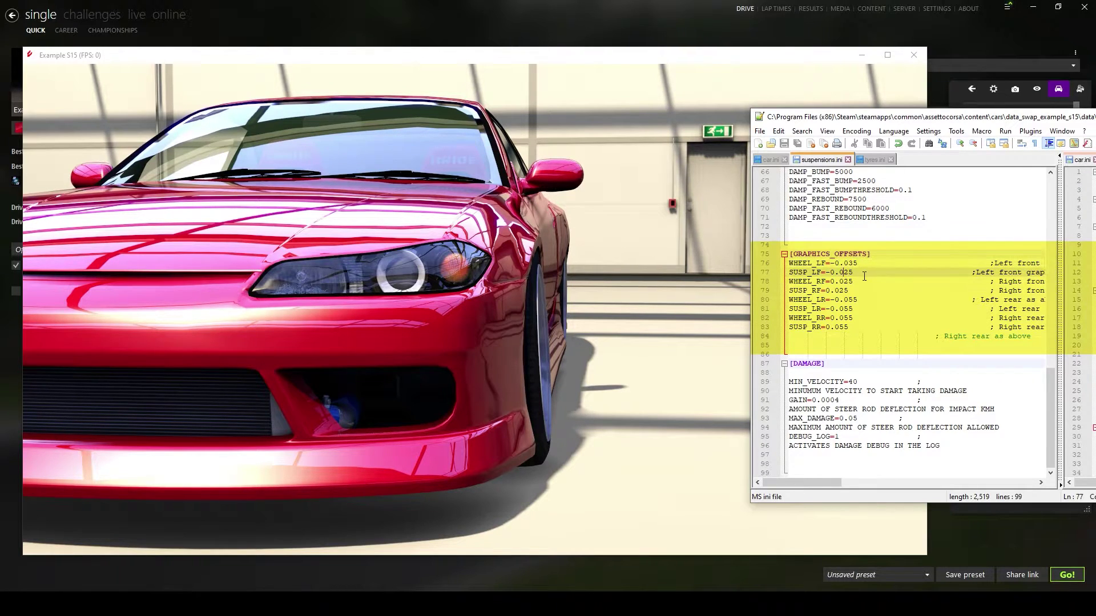
key("BackSpace")
type("3")
key("Down")
key("BackSpace")
type("3")
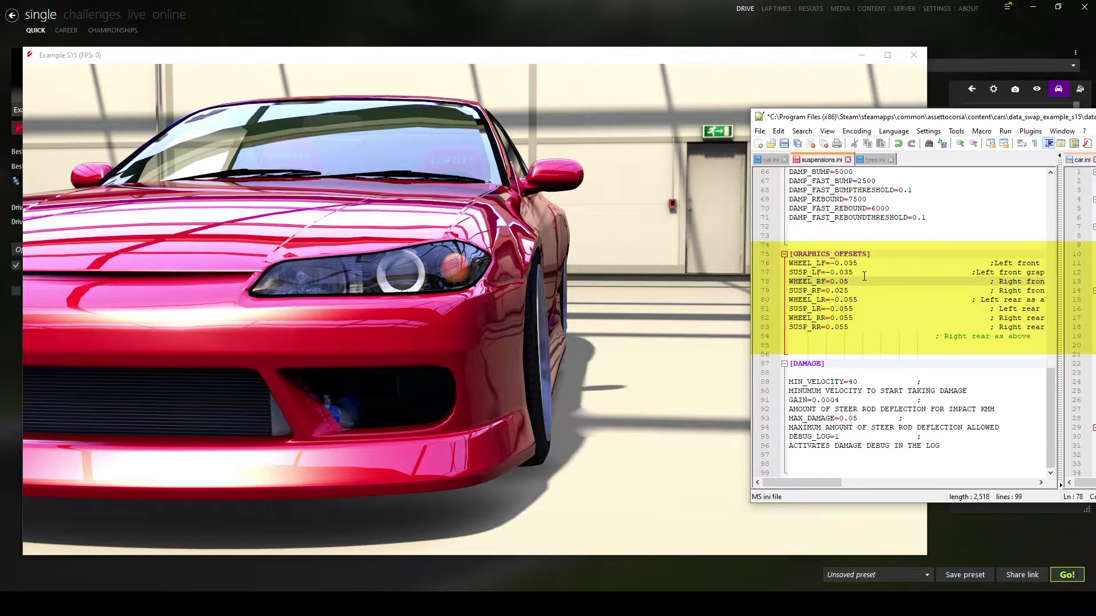
key("Down")
key("Down")
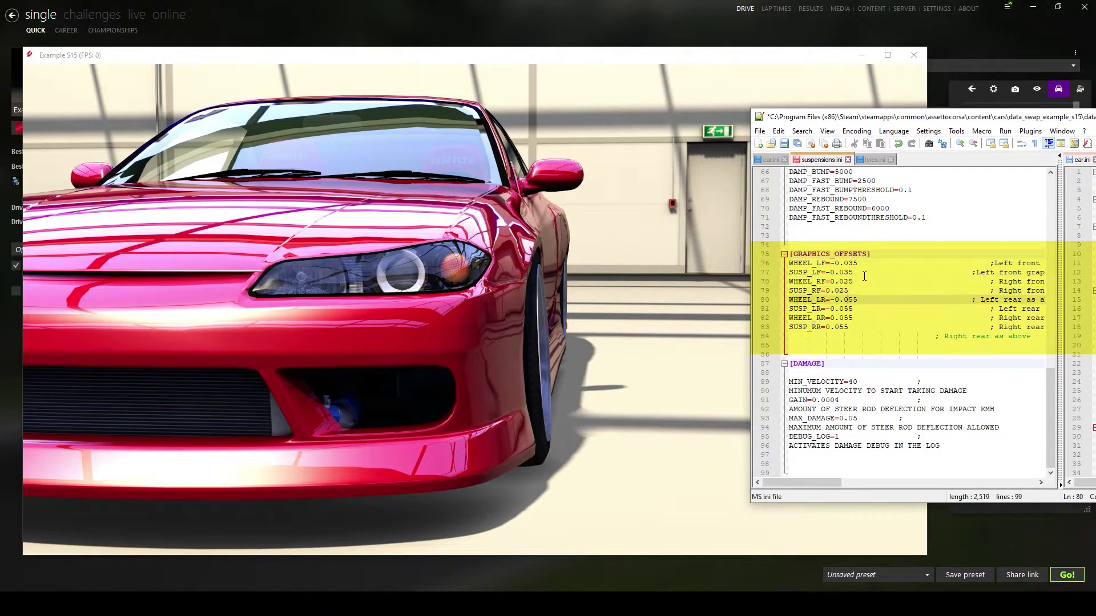
Set the right front offsets WHEEL_RF and SUSP_RF to 0.035 and save suspensions.ini.
key("Up")
key("Up")
key("BackSpace")
type("3")
key("Down")
key("Left")
key("BackSpace")
type("3")
key("ctrl+s")
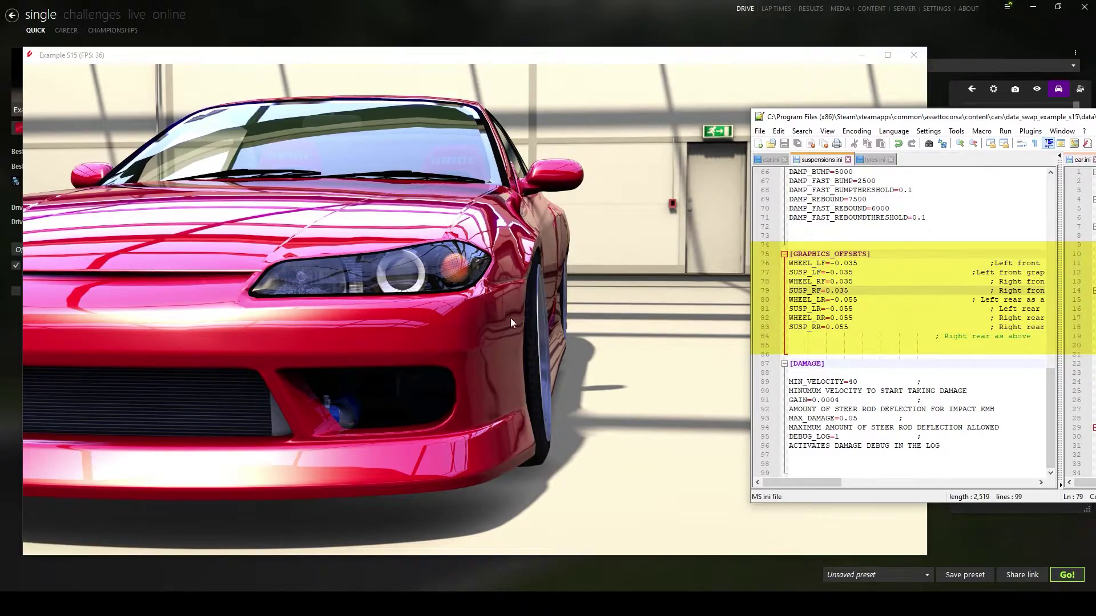
Check the left rear wheel from behind the car, then try a WHEEL_LR offset of -0.035 and save suspensions.ini.
left_click_drag(534, 314, 135, 296)
left_click(941, 118)
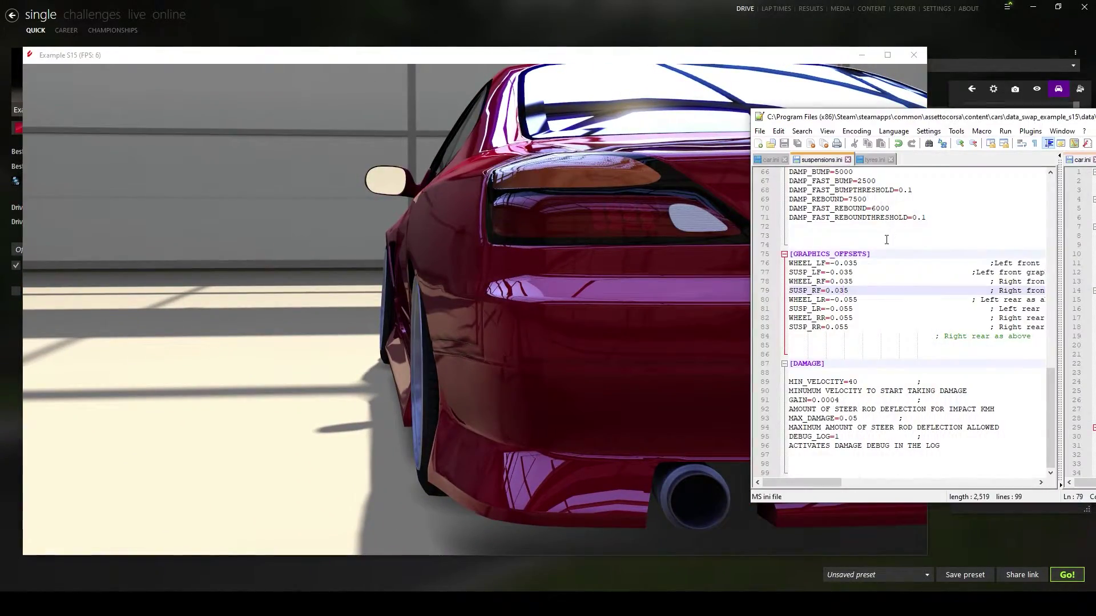
left_click(509, 316)
left_click_drag(509, 316, 781, 238)
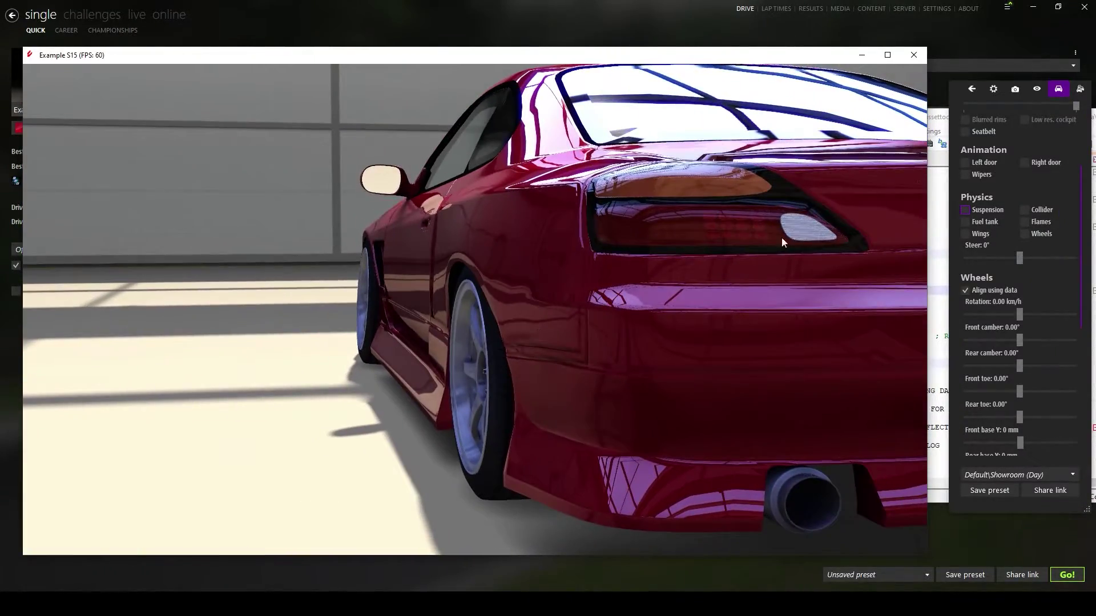
left_click(950, 121)
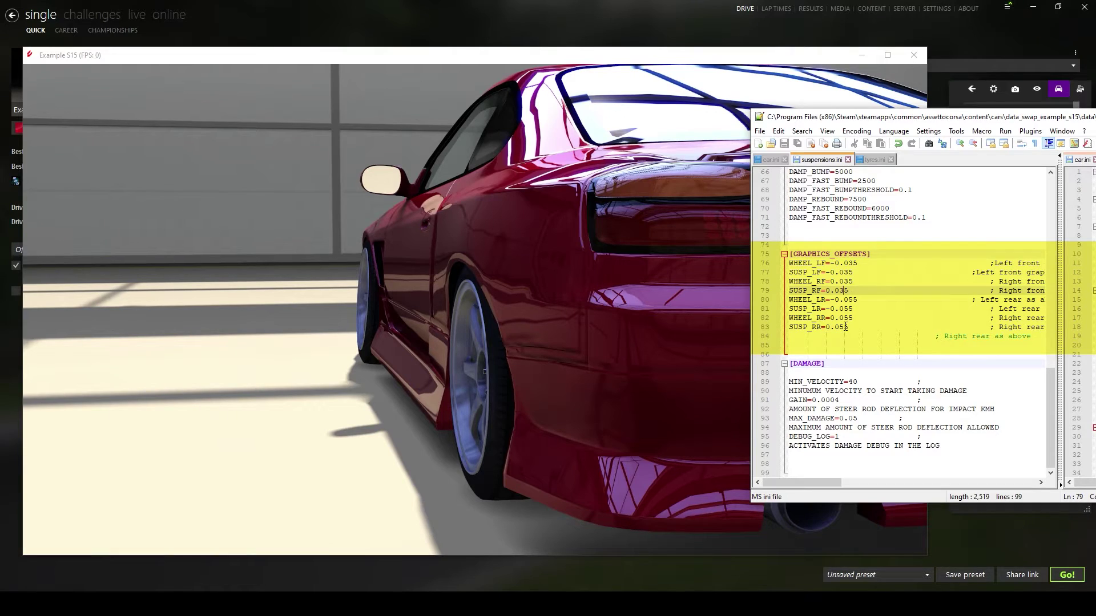
left_click(852, 299)
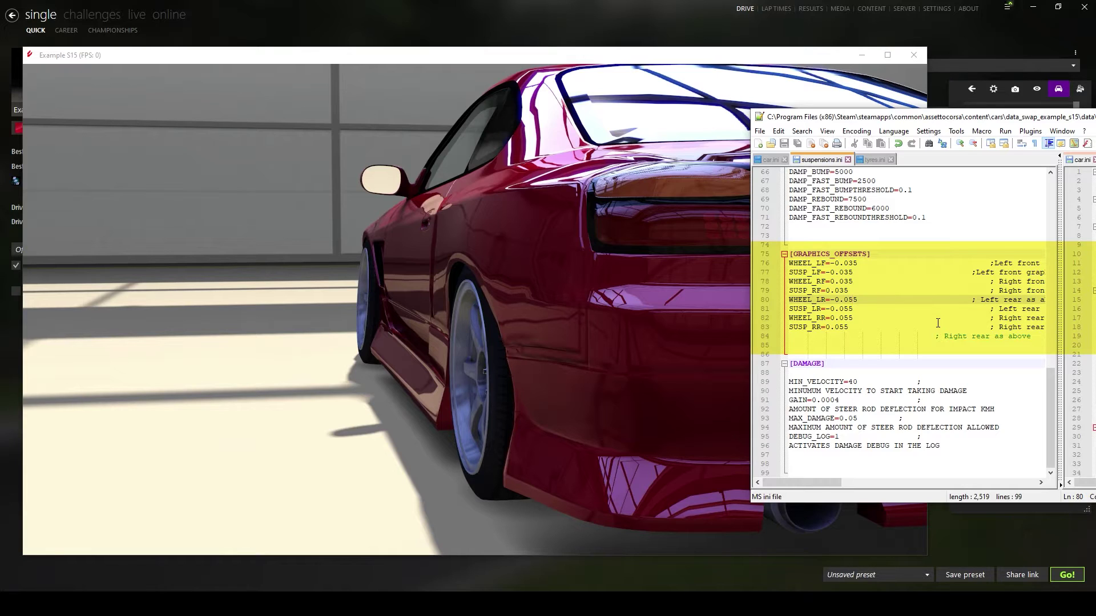
key("BackSpace")
type("3")
key("ctrl+s")
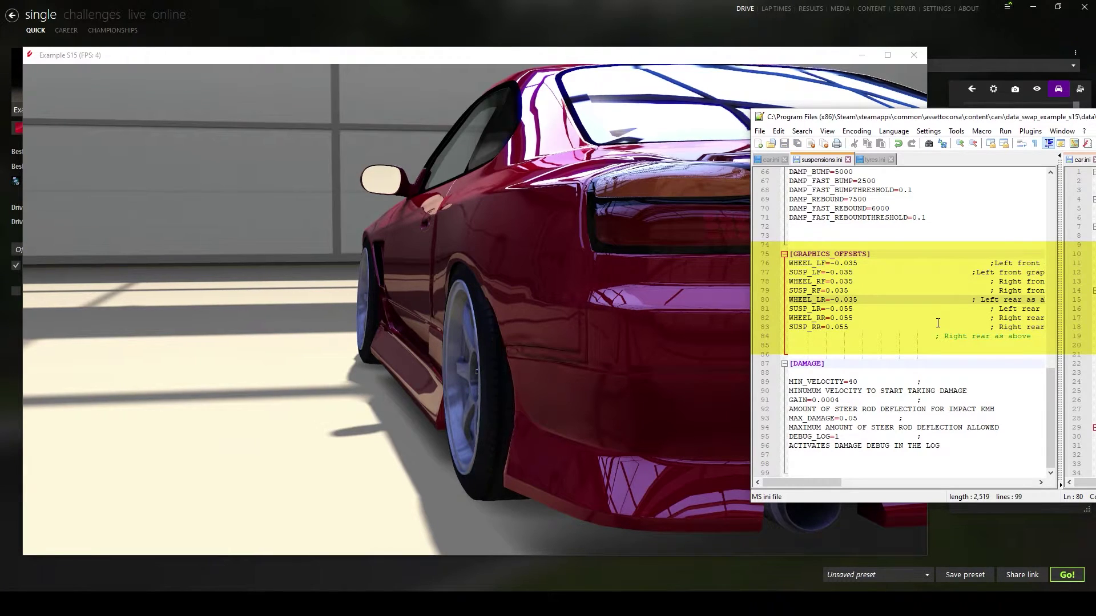
Set the WHEEL_LR offset to -0.040, save suspensions.ini and examine the wheel fitment around the car in the showroom.
left_click_drag(581, 313, 554, 309)
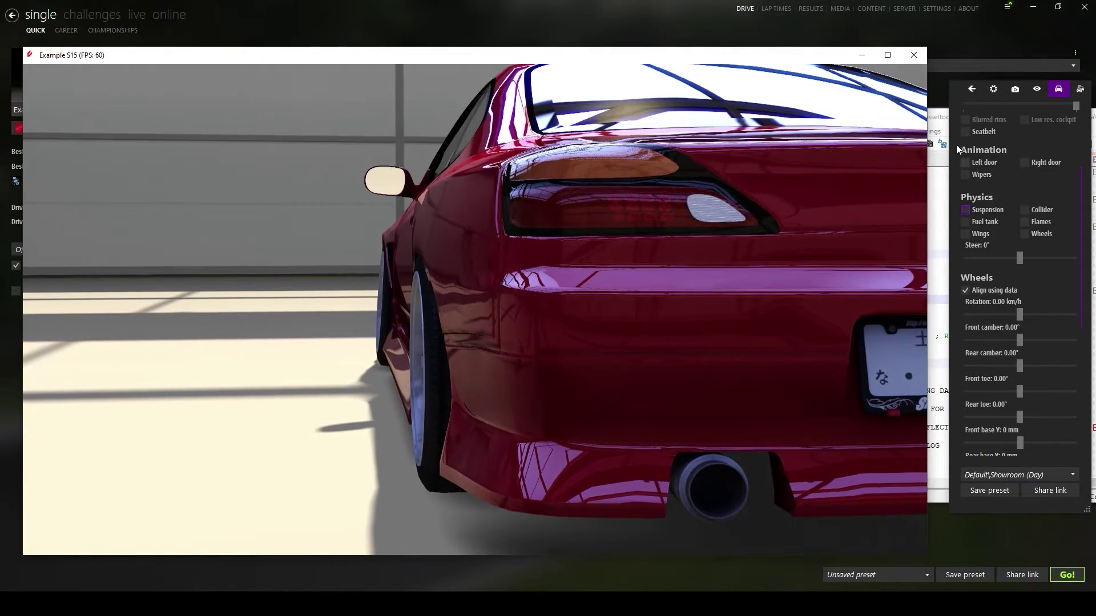
key("alt+Tab")
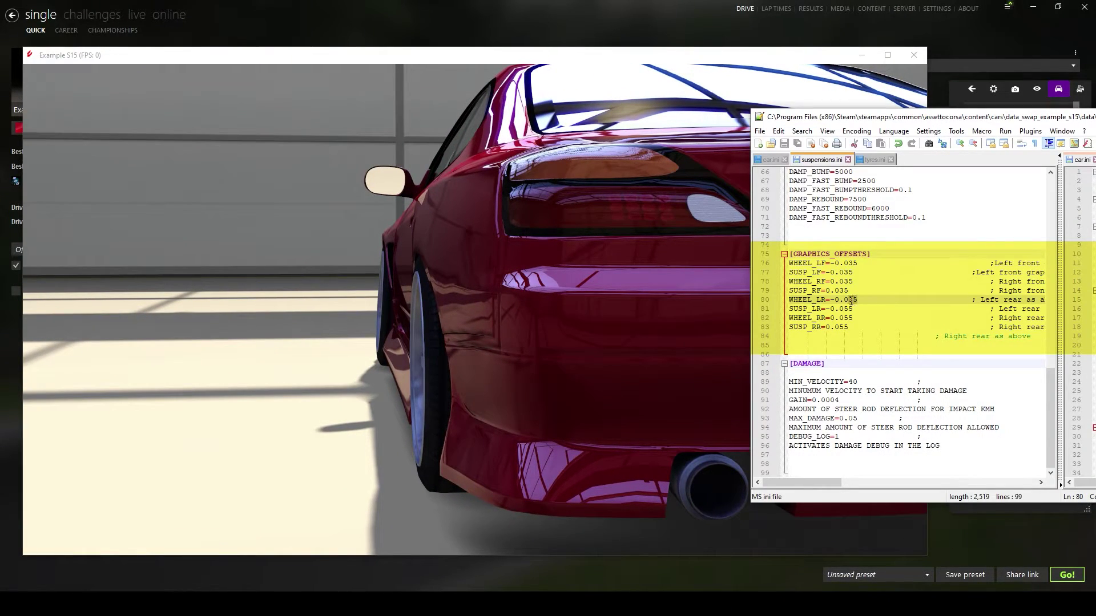
type("20")
key("ctrl+s")
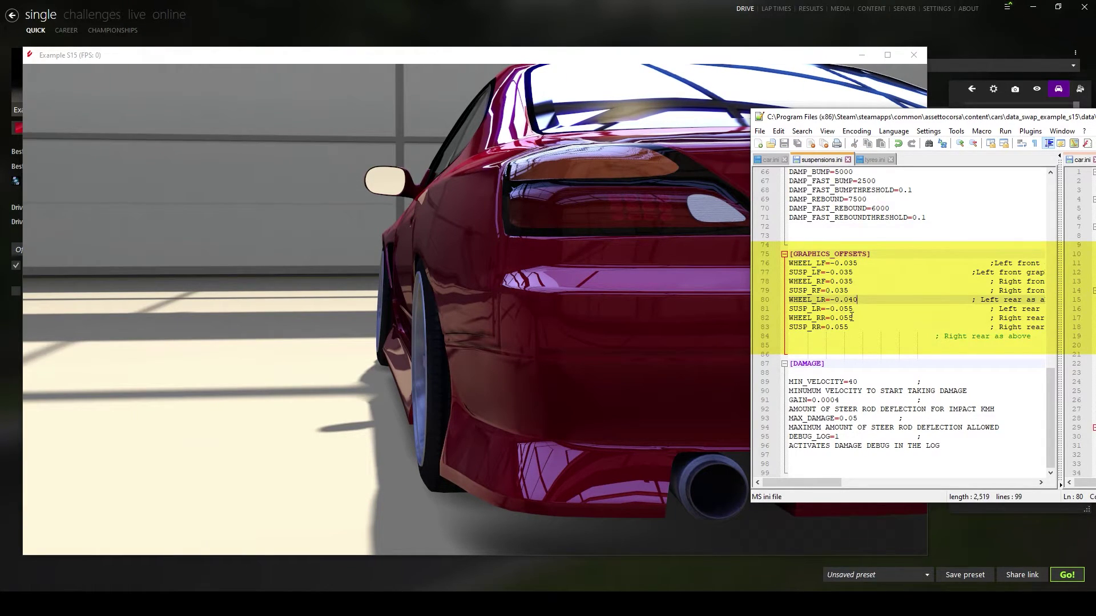
left_click(471, 320)
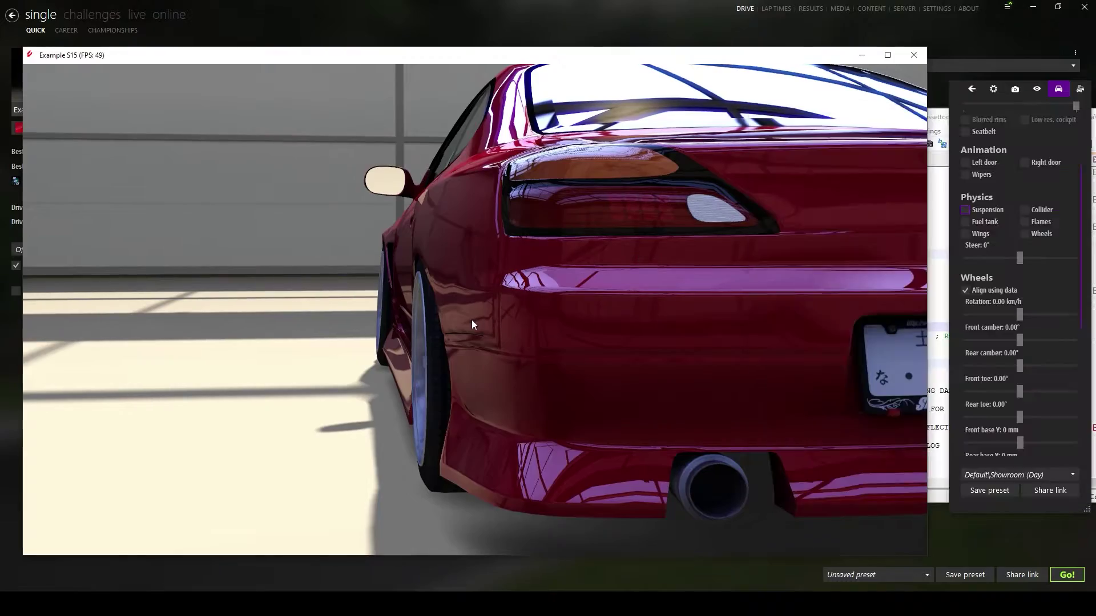
left_click_drag(472, 320, 446, 294)
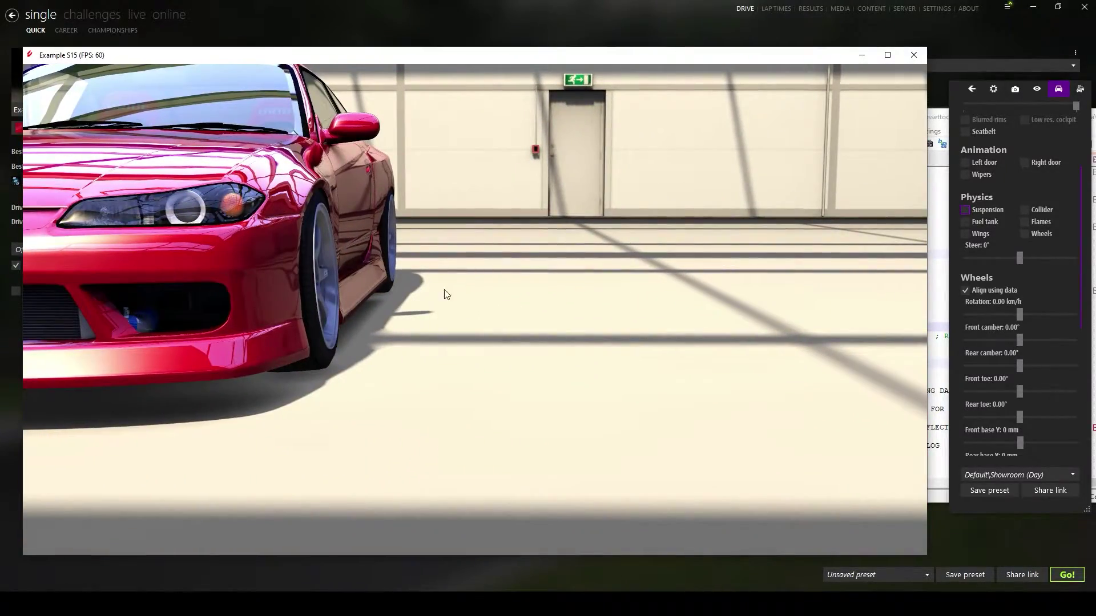
Close the showroom preview and the configuration file windows.
left_click(913, 55)
left_click(687, 117)
left_click(1029, 114)
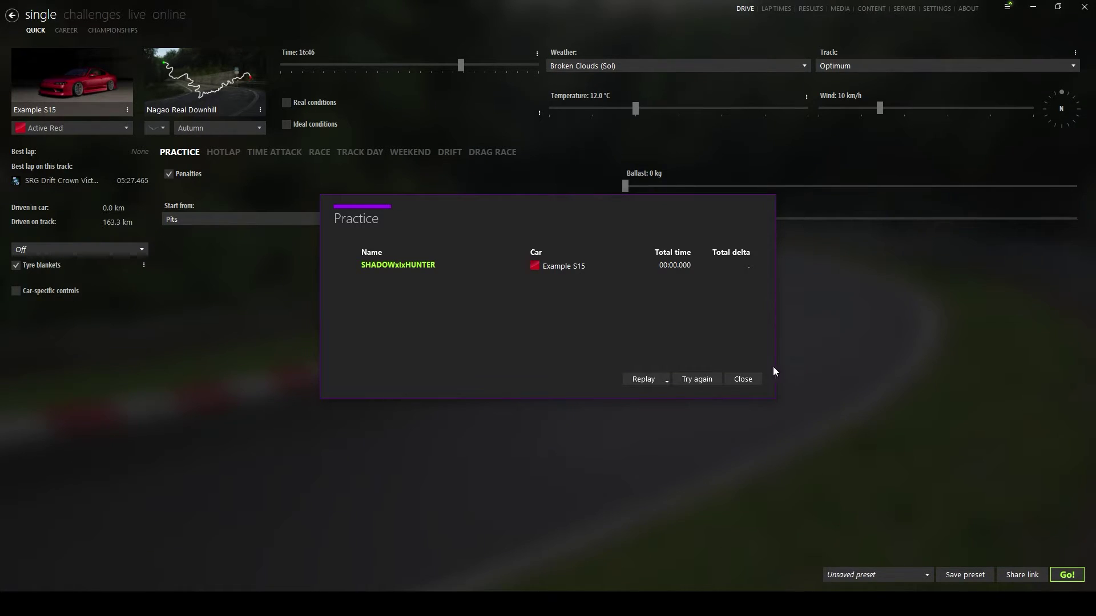
Dismiss the practice results, start a new practice session with the Example S15 and view the car from outside.
left_click(743, 379)
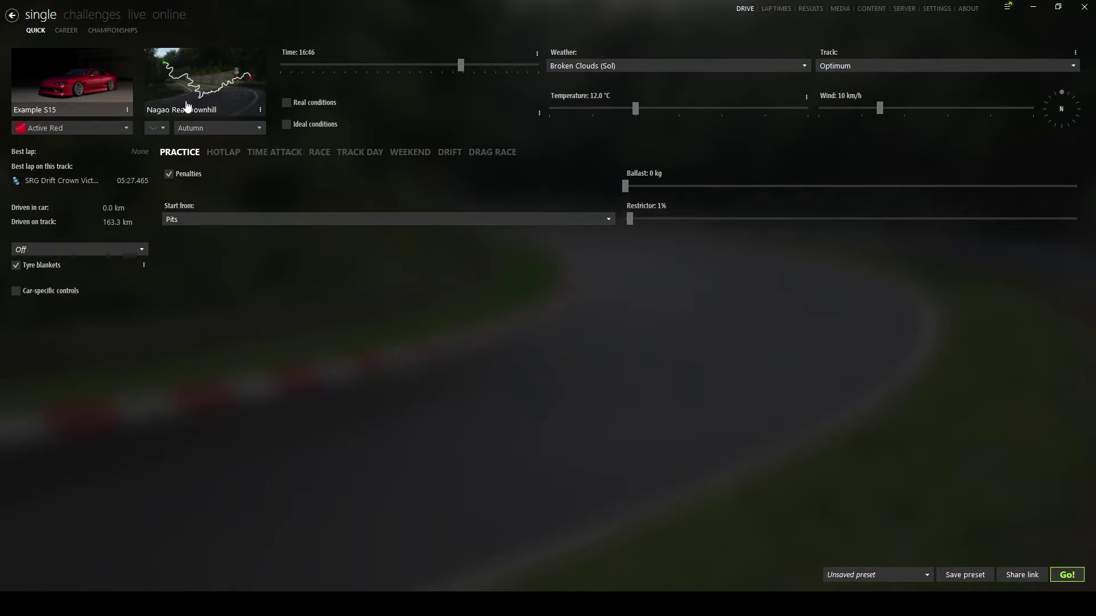
left_click(1059, 575)
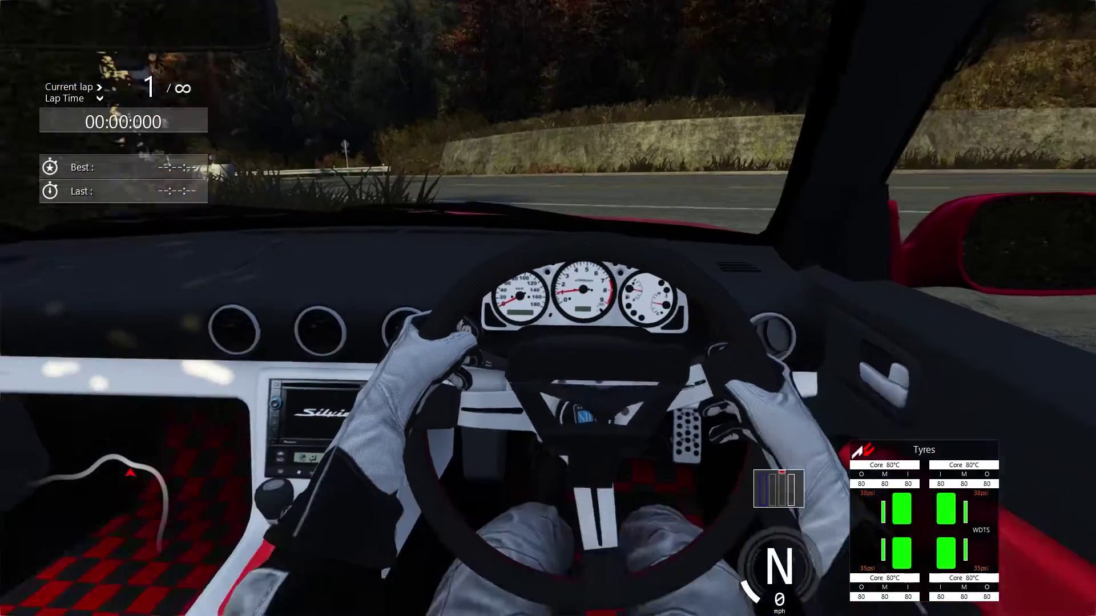
key("F1")
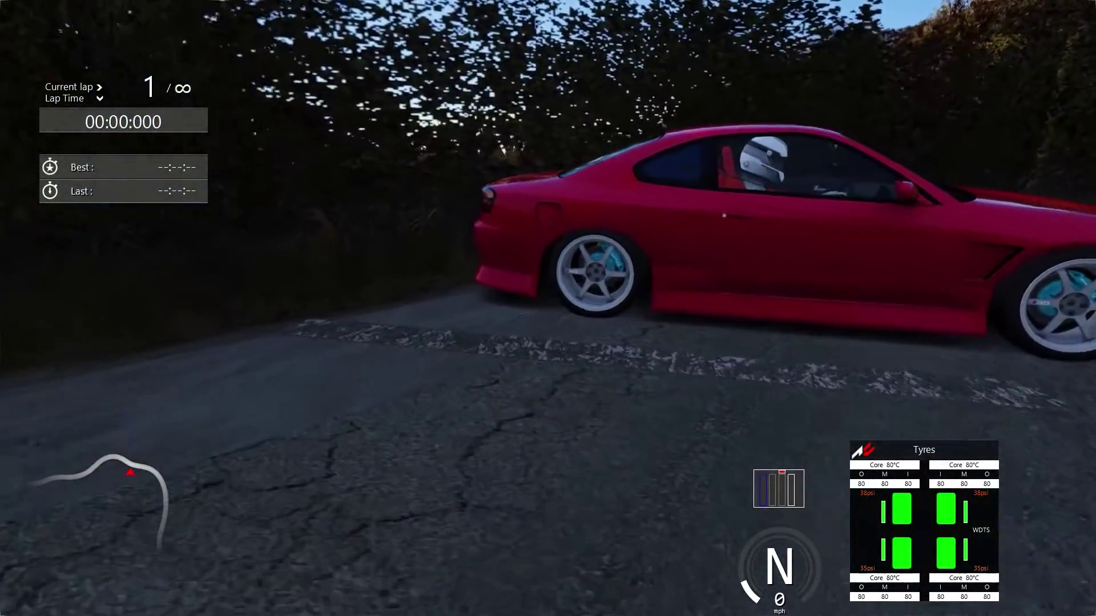